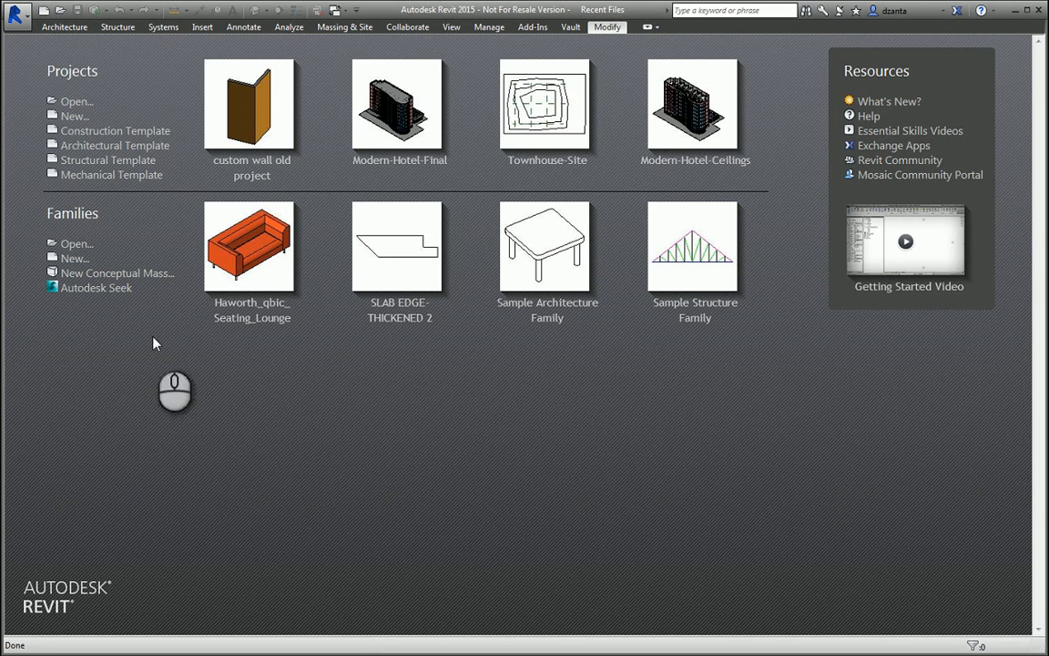
# Create a new family from the Generic Model.rft template.
pyautogui.click(75, 259)
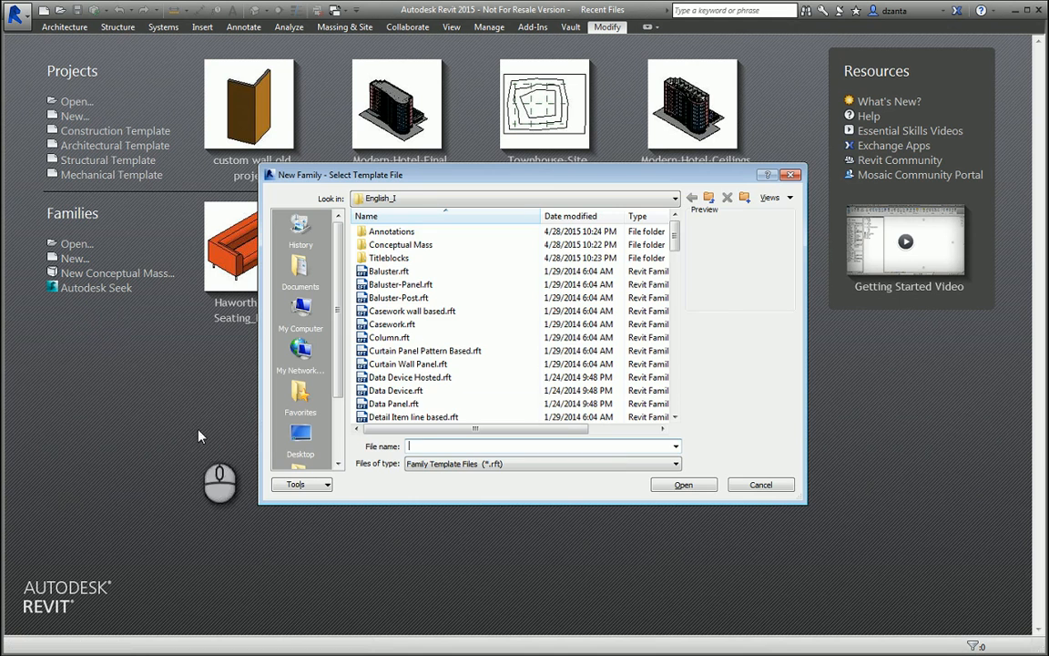
pyautogui.moveTo(677, 242)
pyautogui.mouseDown()
pyautogui.moveTo(675, 308)
pyautogui.moveTo(606, 314)
pyautogui.mouseUp()
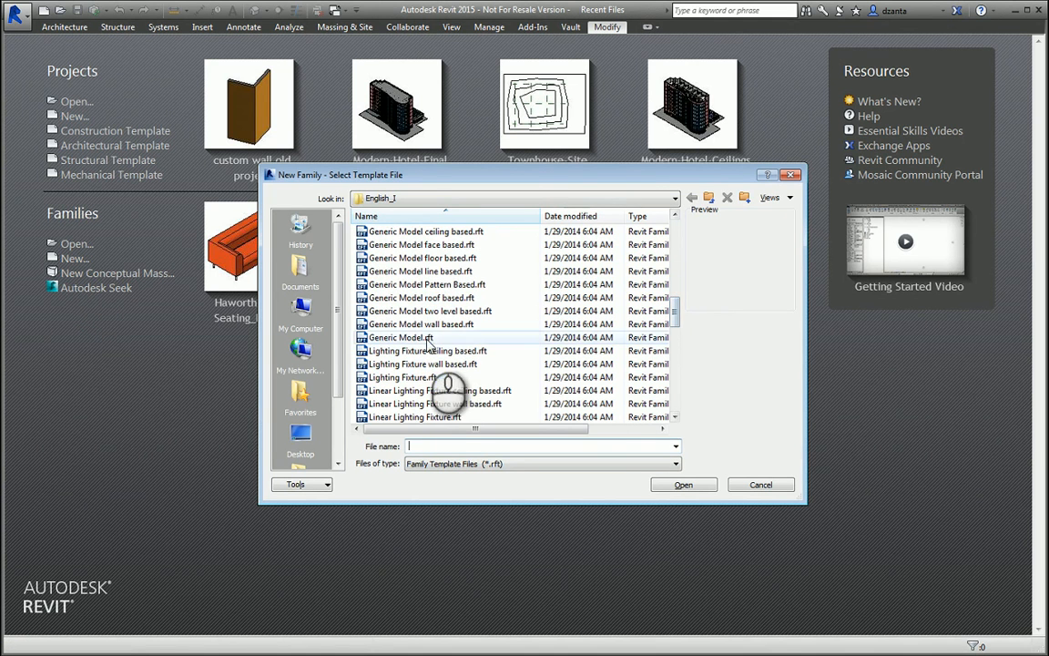
pyautogui.click(406, 337)
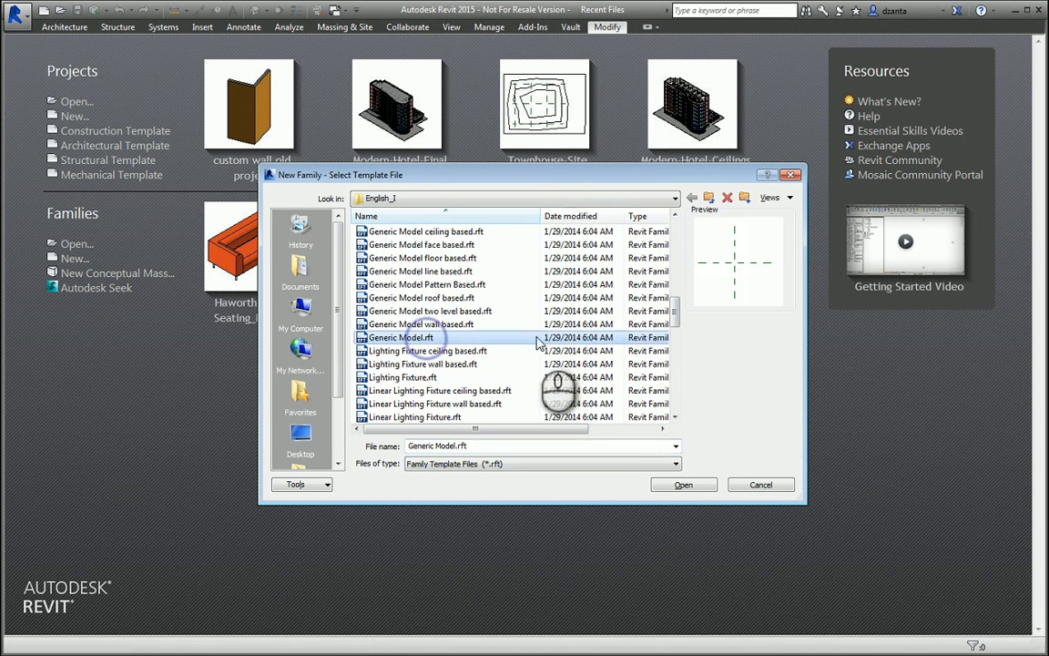
pyautogui.click(692, 491)
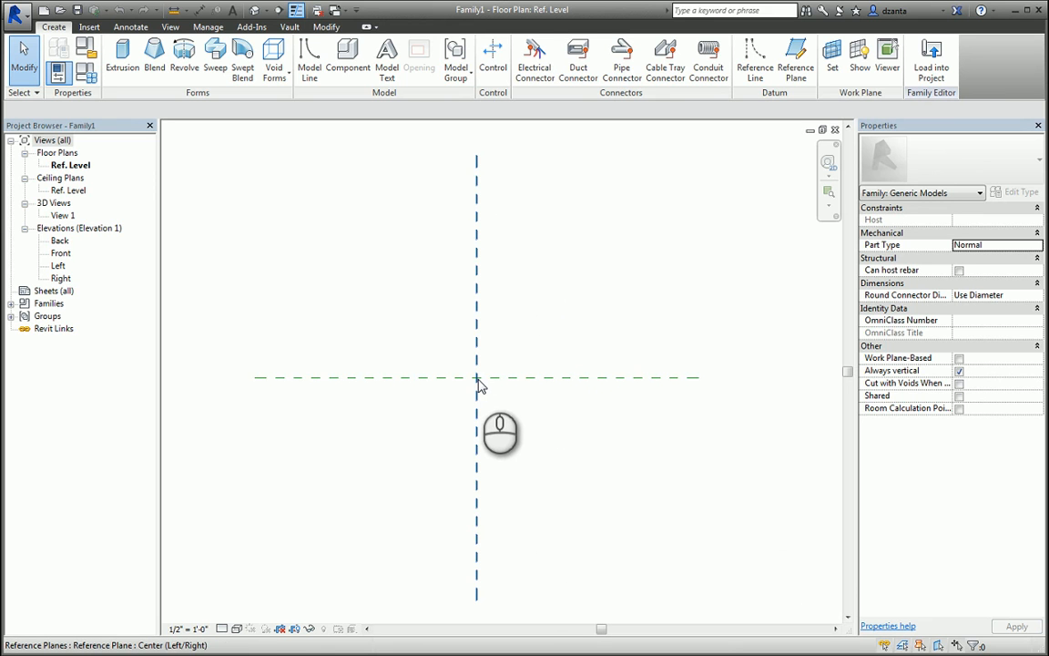
# Examine the properties of the horizontal Center (Front/Back) reference plane.
pyautogui.click(563, 385)
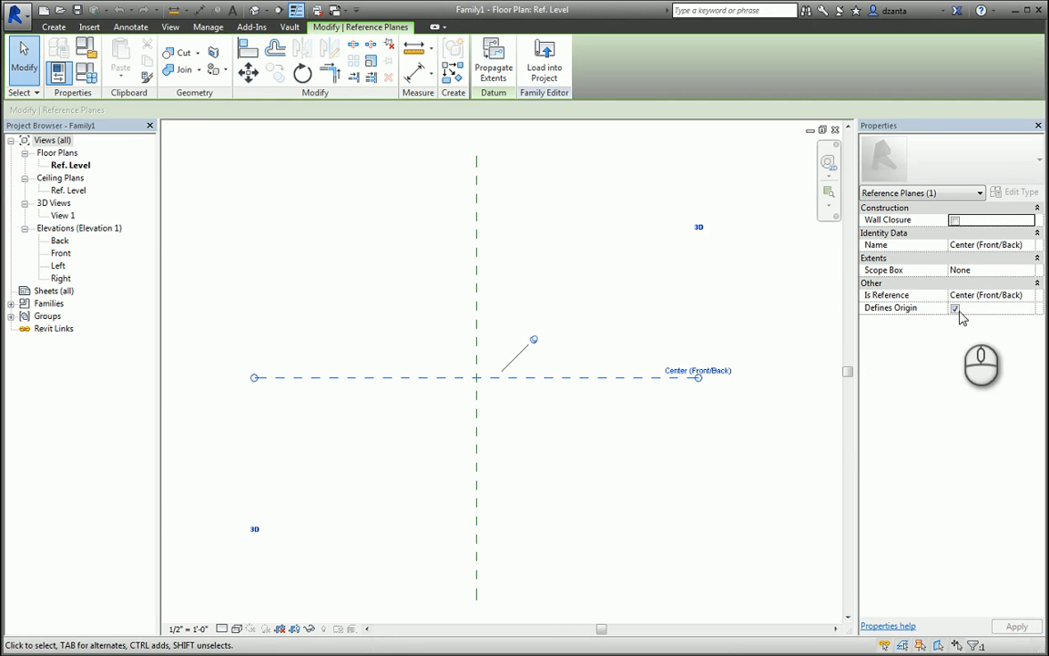
pyautogui.click(707, 455)
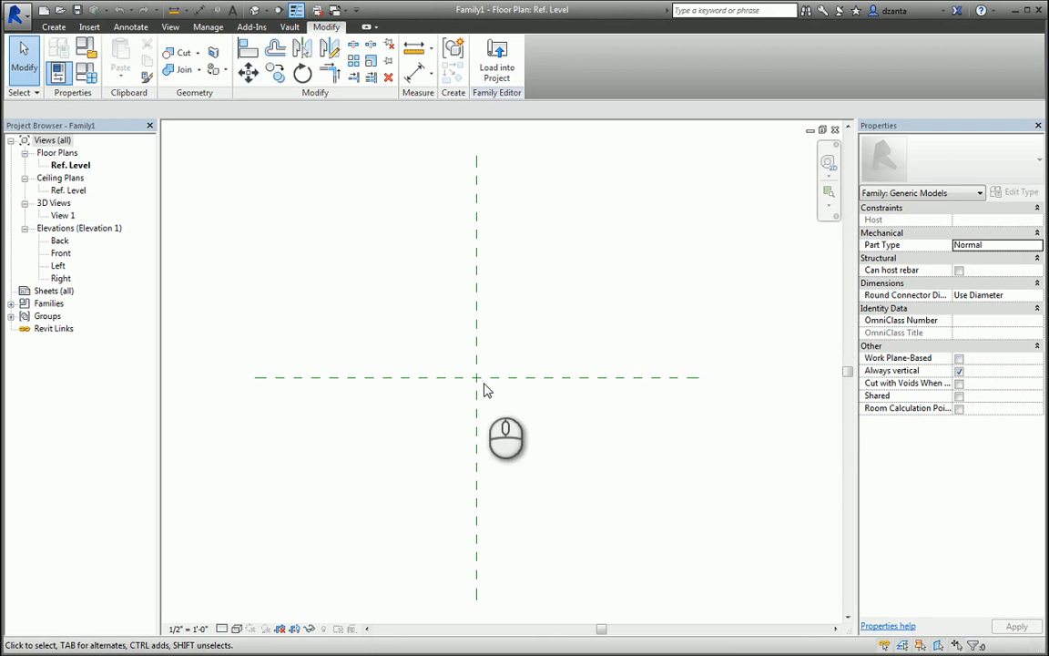
pyautogui.scroll(-1, 599, 418)
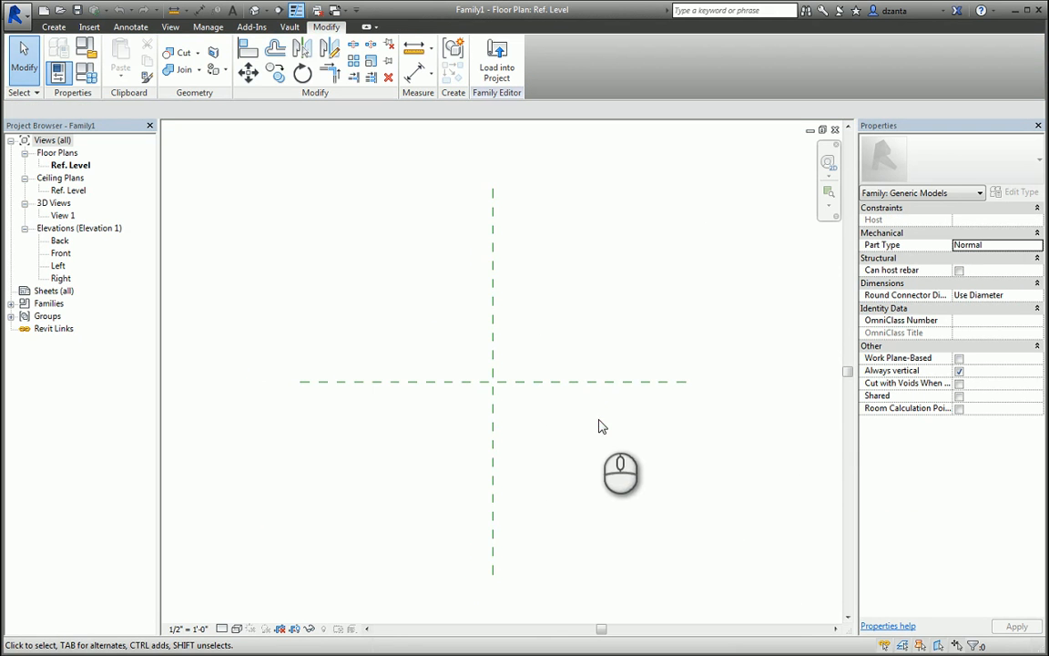
pyautogui.moveTo(599, 419); pyautogui.dragTo(620, 420, button='middle')
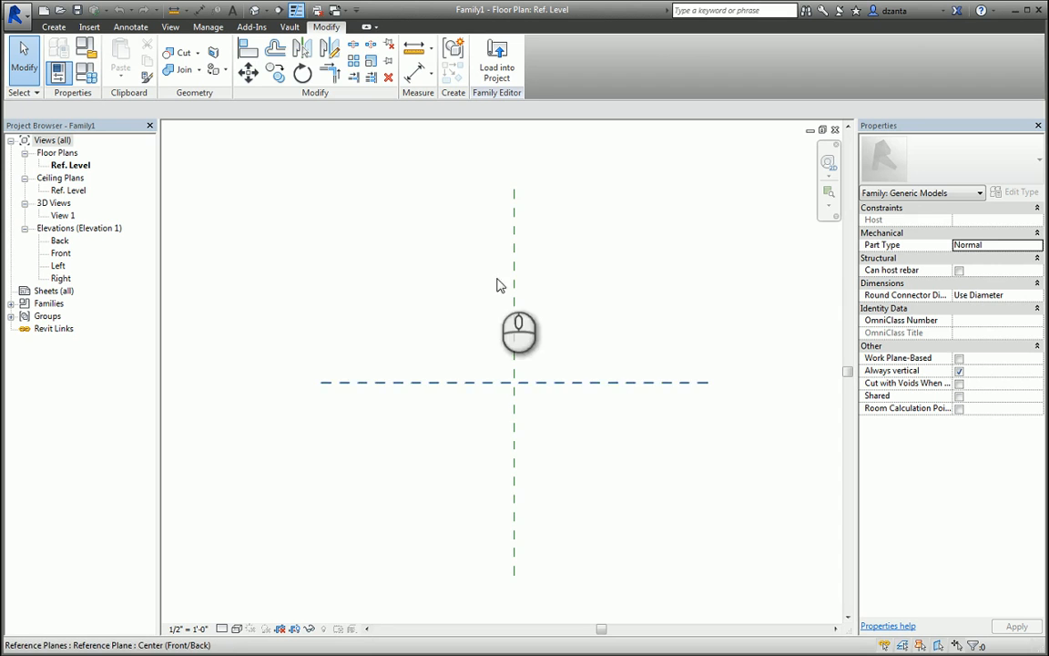
pyautogui.click(53, 26)
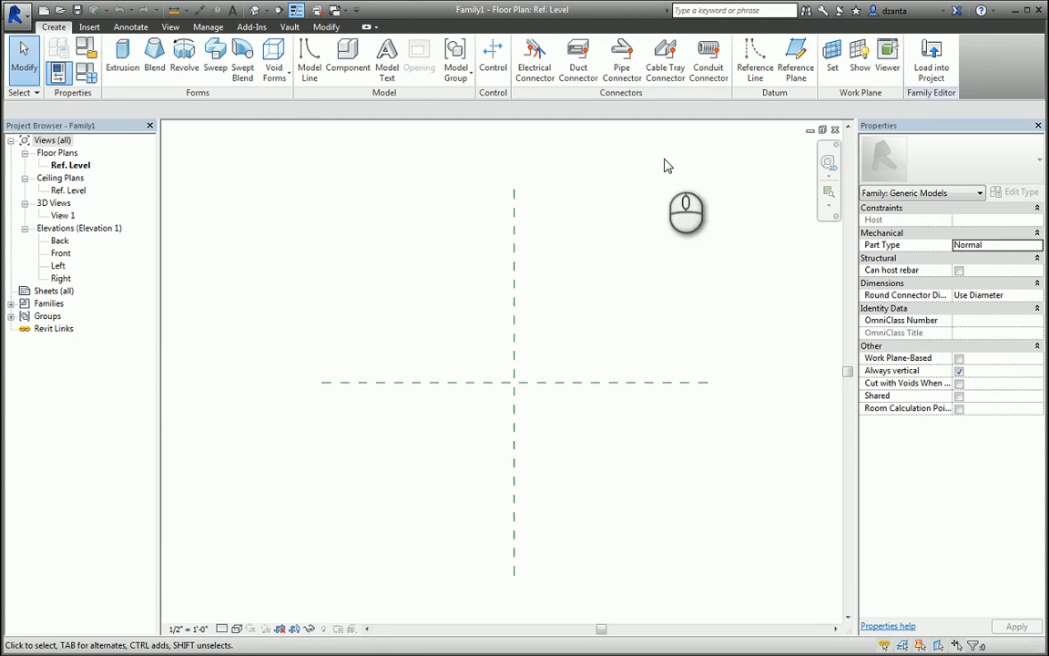
pyautogui.click(755, 57)
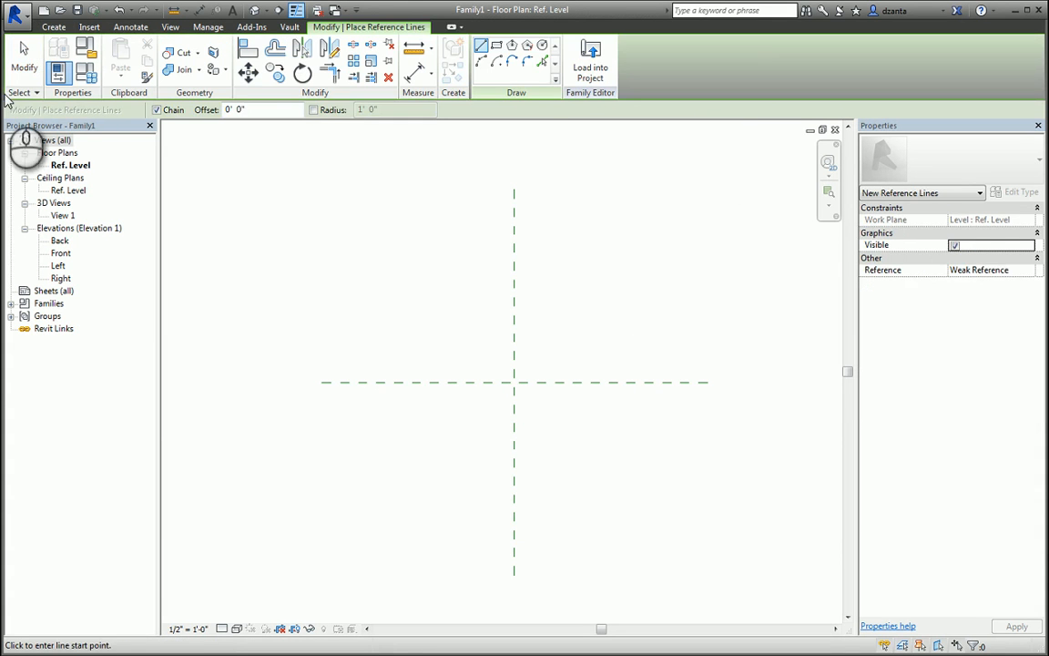
pyautogui.click(28, 64)
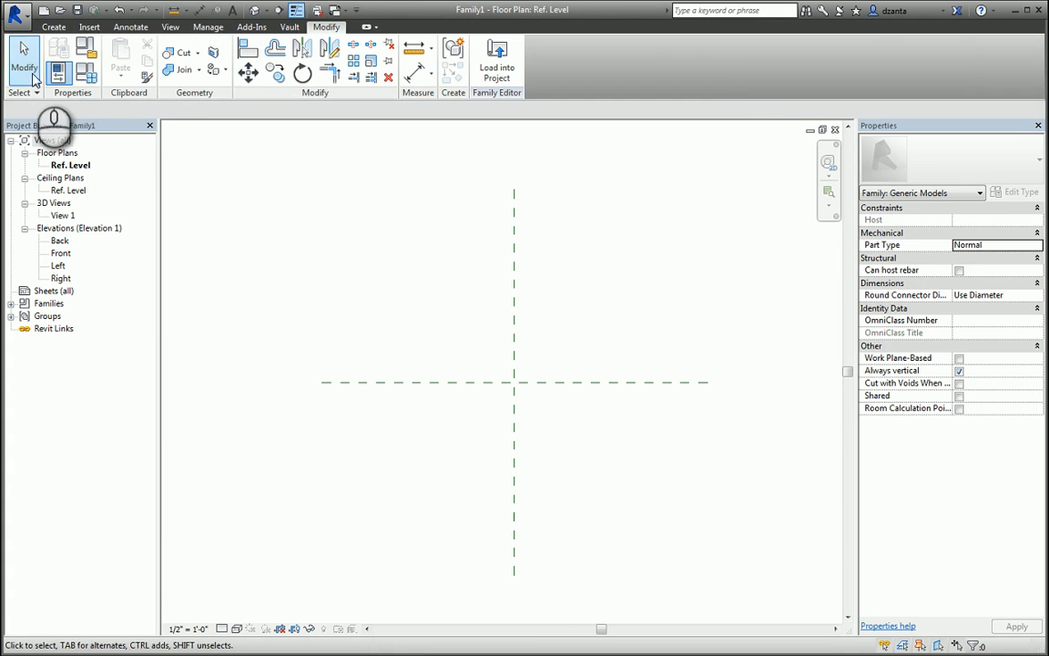
# Draw two vertical reference planes, one on each side of the vertical center plane.
pyautogui.click(54, 26)
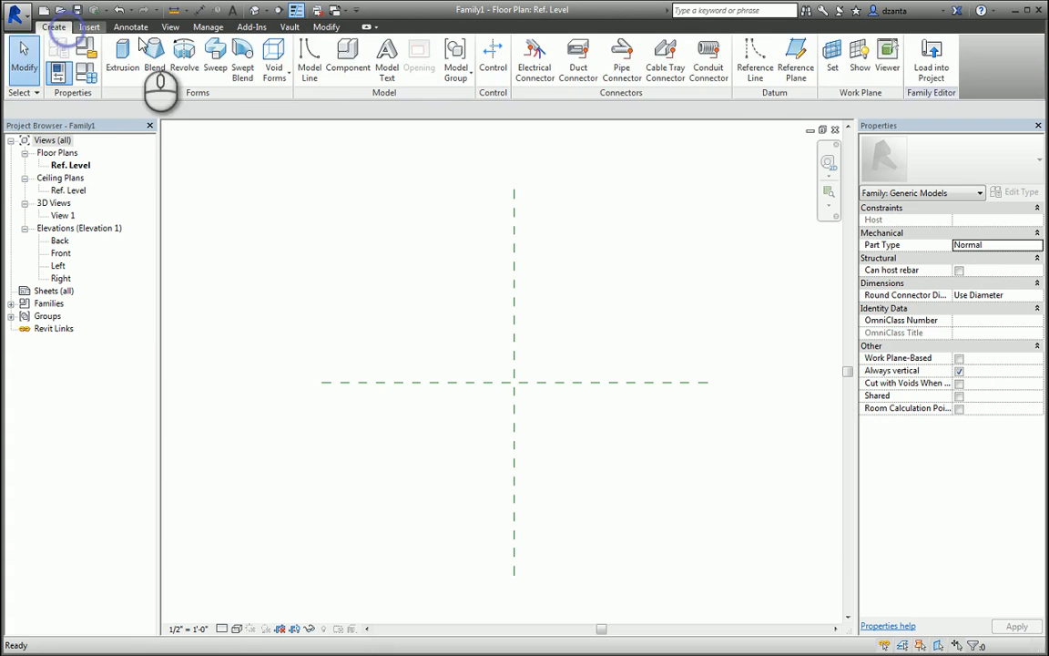
pyautogui.click(795, 64)
pyautogui.click(373, 238)
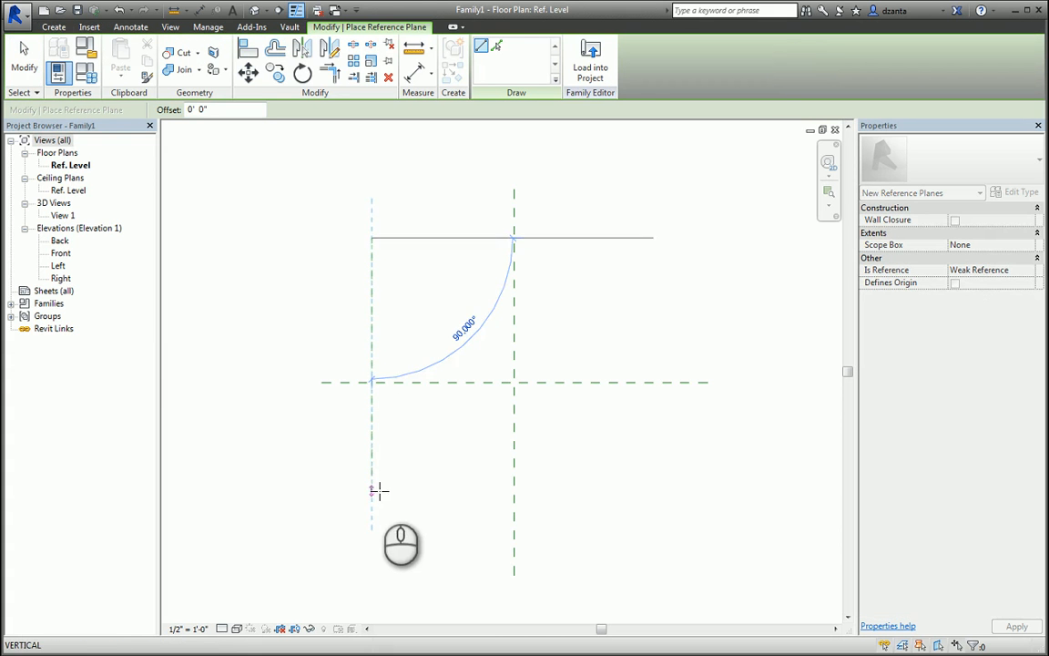
pyautogui.click(373, 487)
pyautogui.click(681, 239)
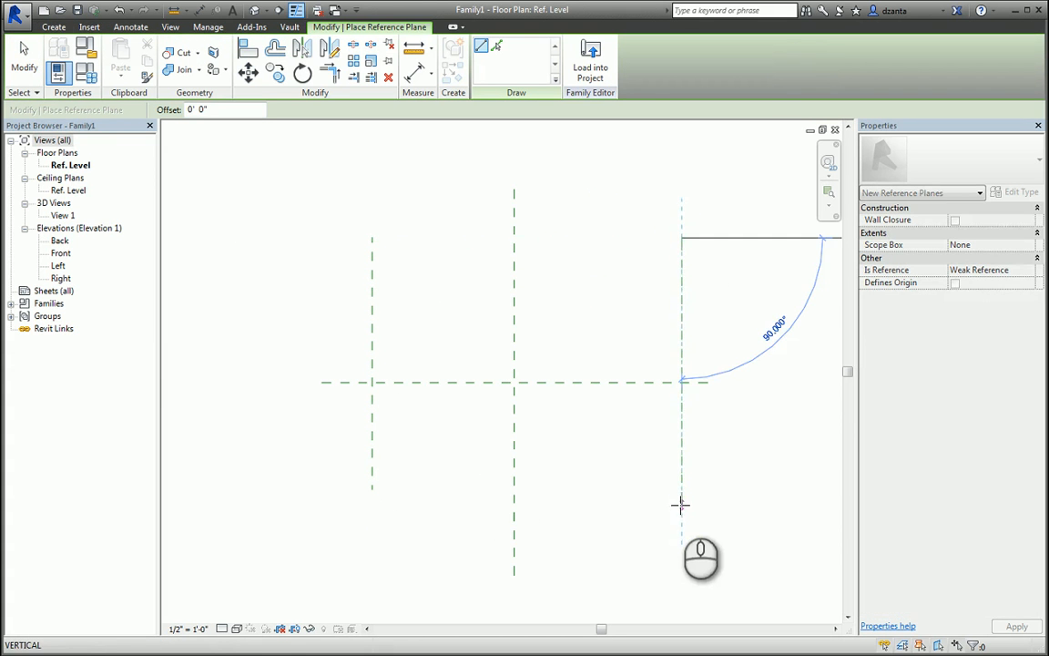
pyautogui.click(681, 501)
# Draw two horizontal reference planes, one above and one below the horizontal center plane, both crossing the outer vertical planes.
pyautogui.click(714, 277)
pyautogui.click(349, 280)
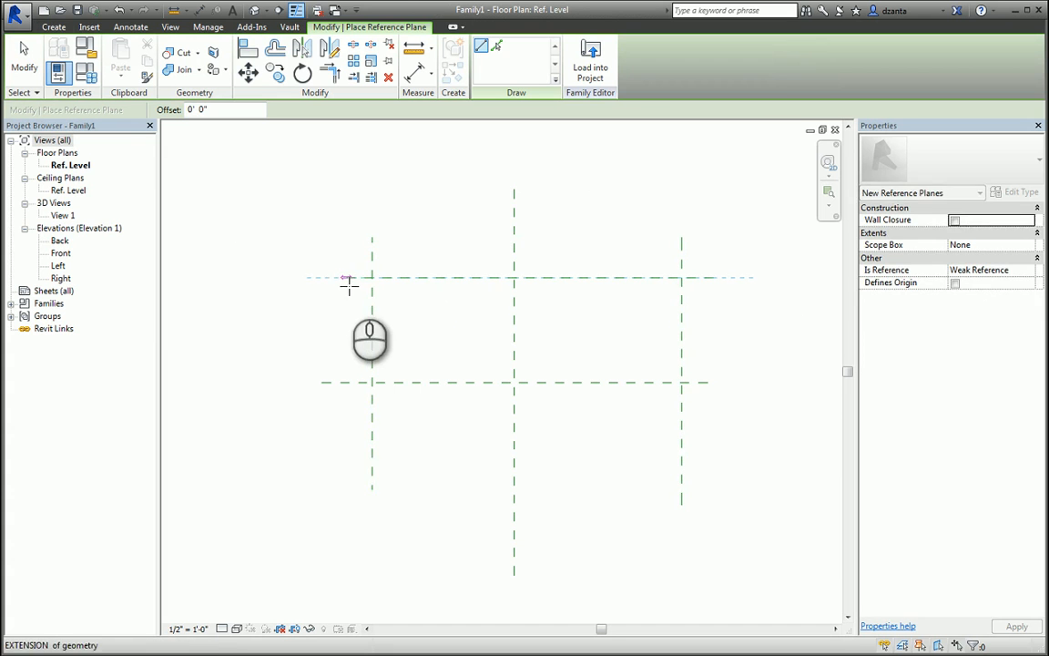
pyautogui.click(349, 463)
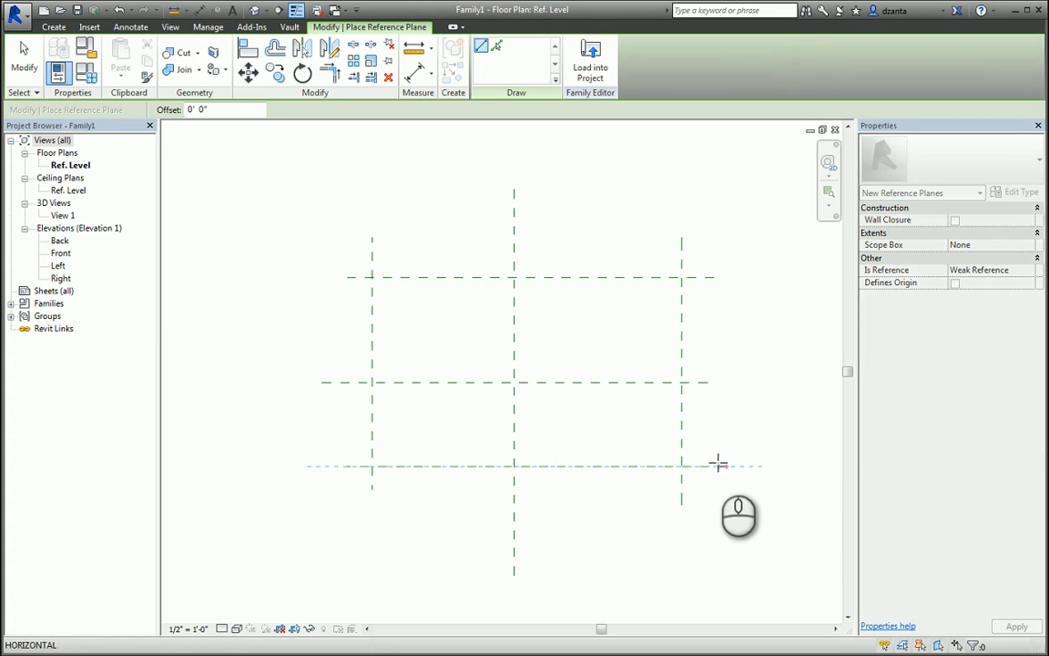
pyautogui.click(715, 464)
pyautogui.press('Escape')
pyautogui.press('Escape')
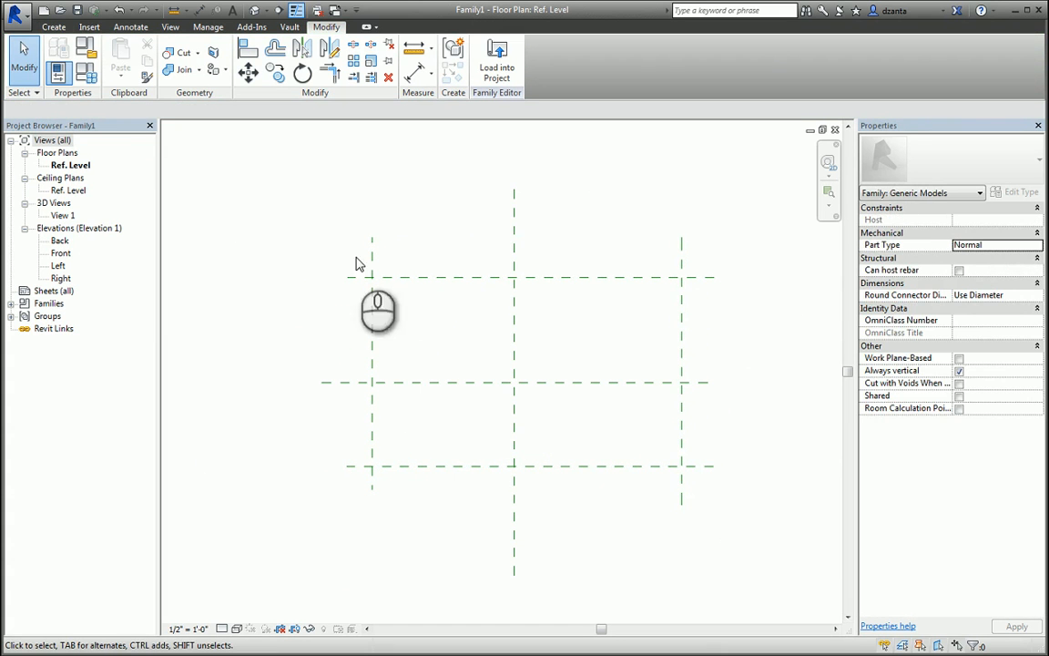
# Open the Front elevation view and start the Reference Plane command.
pyautogui.doubleClick(61, 252)
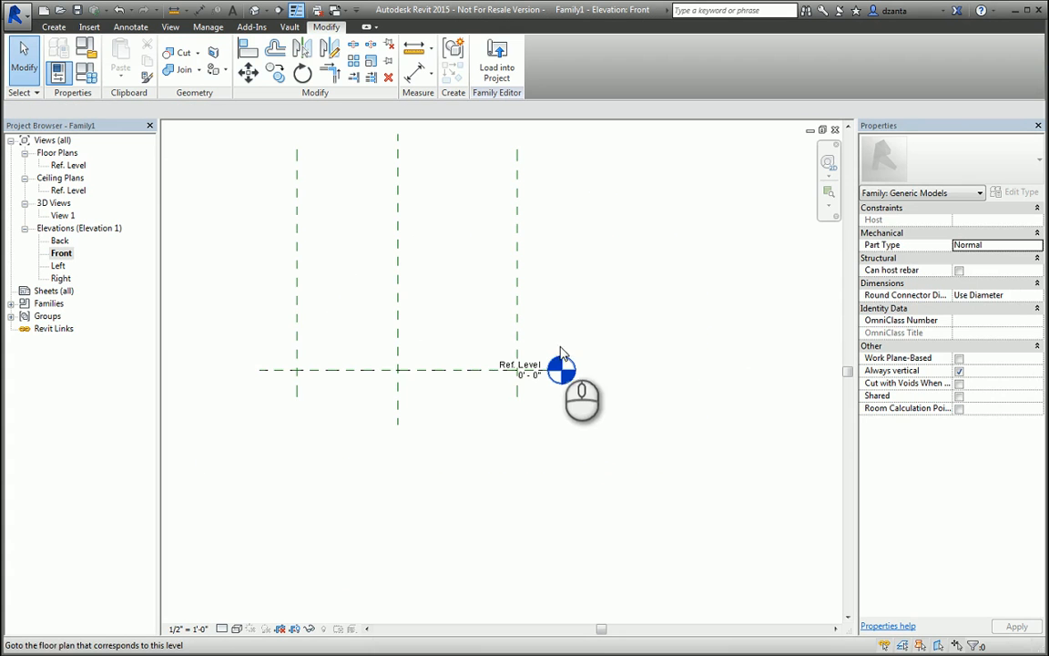
pyautogui.press('p')
pyautogui.click(282, 277)
pyautogui.click(537, 269)
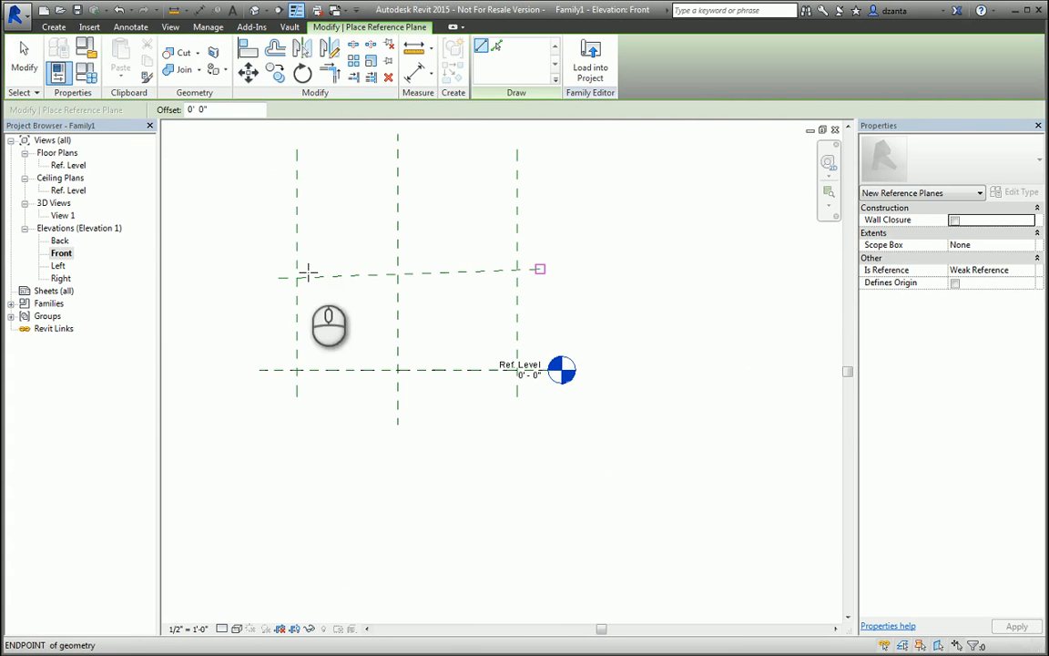
pyautogui.hotkey('ctrl', 'z')
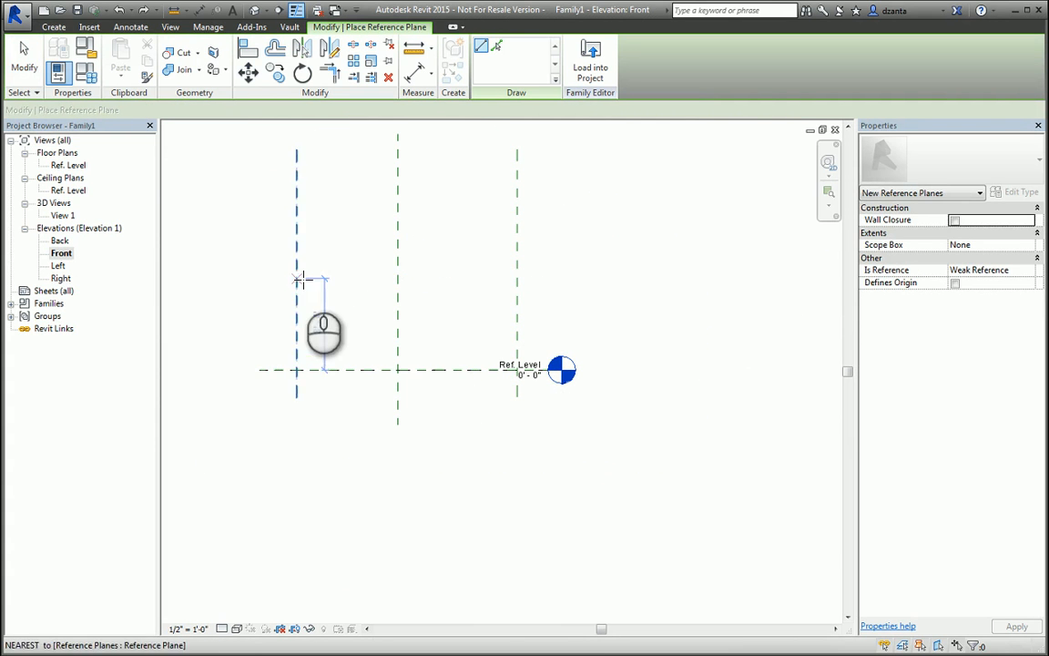
# Draw two horizontal reference planes about 3' 5" and 3' 2" above Ref. Level, crossing all the vertical planes.
pyautogui.click(282, 277)
pyautogui.click(539, 272)
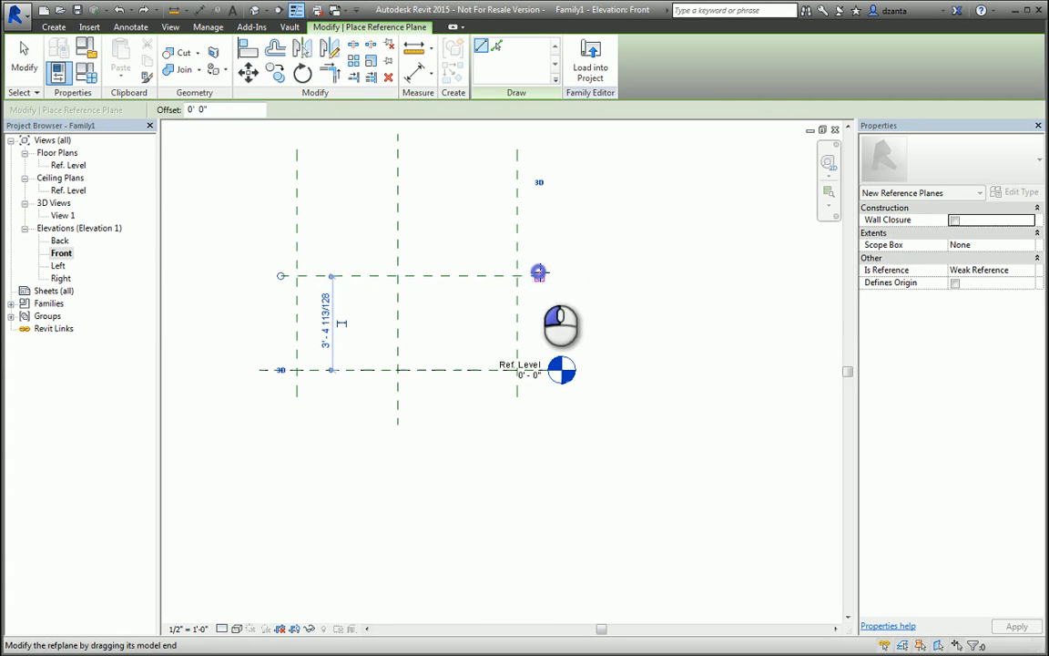
pyautogui.click(282, 282)
pyautogui.click(533, 281)
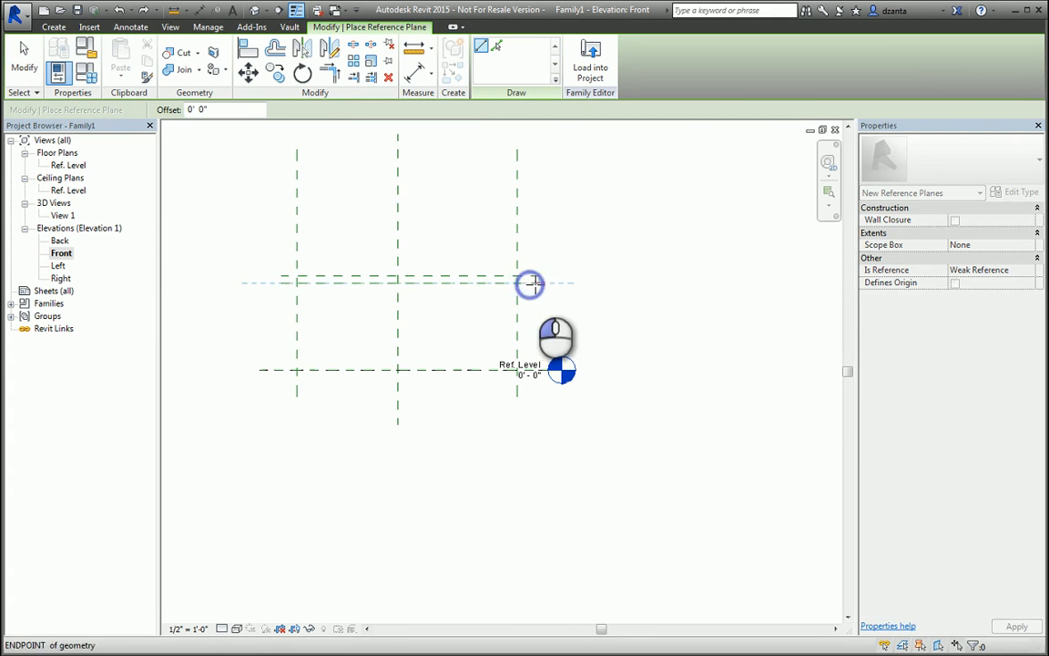
pyautogui.press('Escape')
pyautogui.press('Escape')
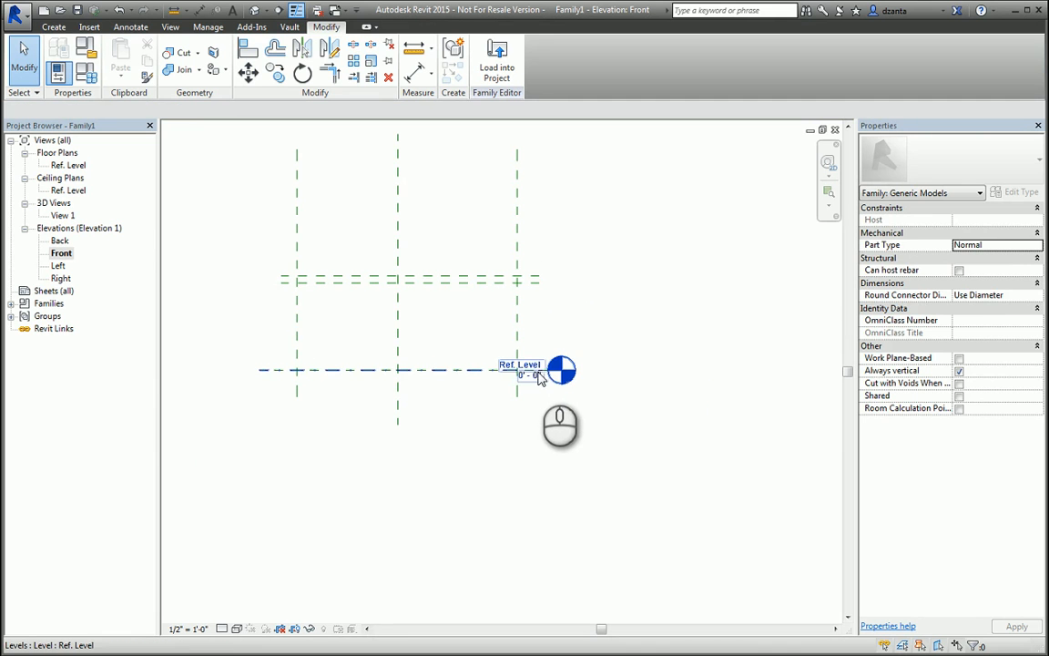
# Move both ends of the Ref. Level line to the right so it sits clear of the reference planes.
pyautogui.click(535, 378)
pyautogui.moveTo(561, 369); pyautogui.dragTo(809, 369)
pyautogui.moveTo(259, 369); pyautogui.dragTo(674, 264)
pyautogui.click(674, 264)
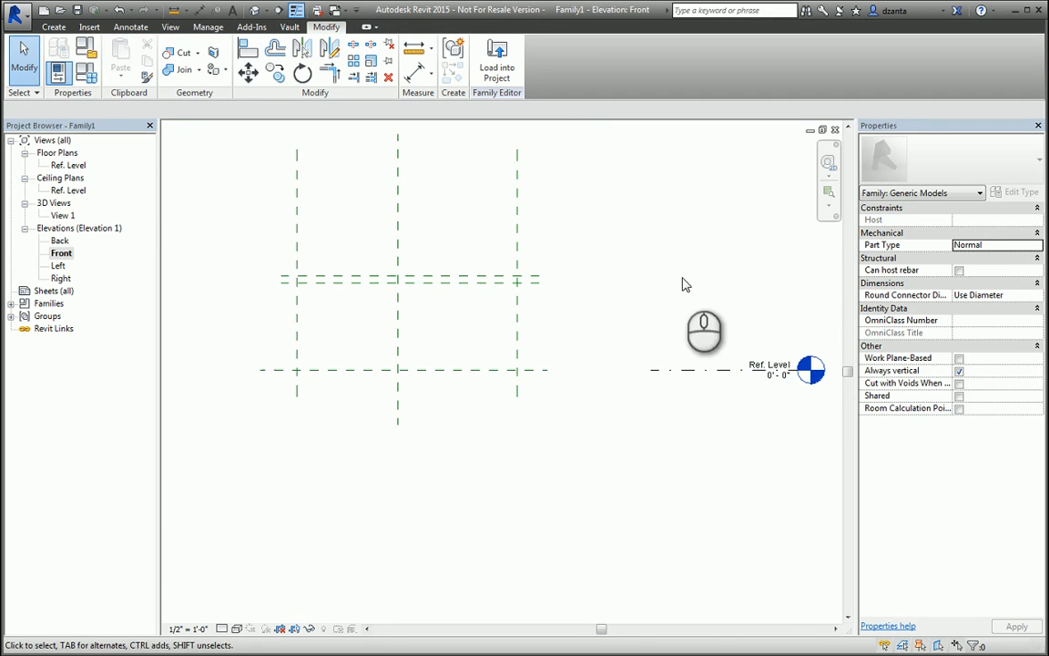
# Name the upper horizontal reference plane "top" and the one just beneath it "undertop".
pyautogui.click(514, 277)
pyautogui.click(1007, 244)
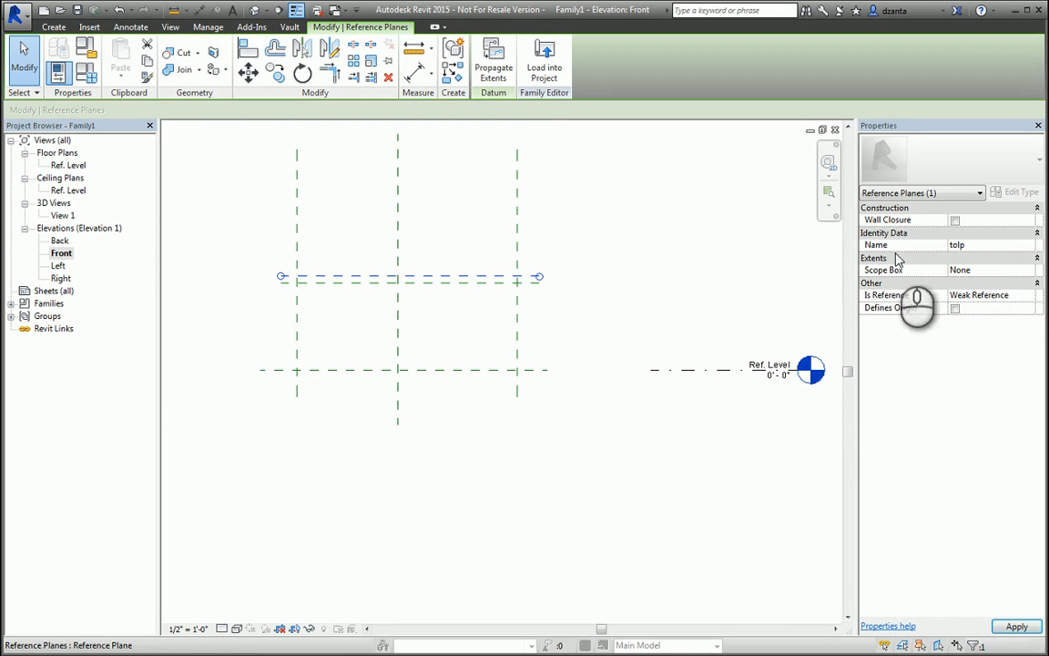
pyautogui.moveTo(966, 244); pyautogui.dragTo(959, 244)
pyautogui.write('p')
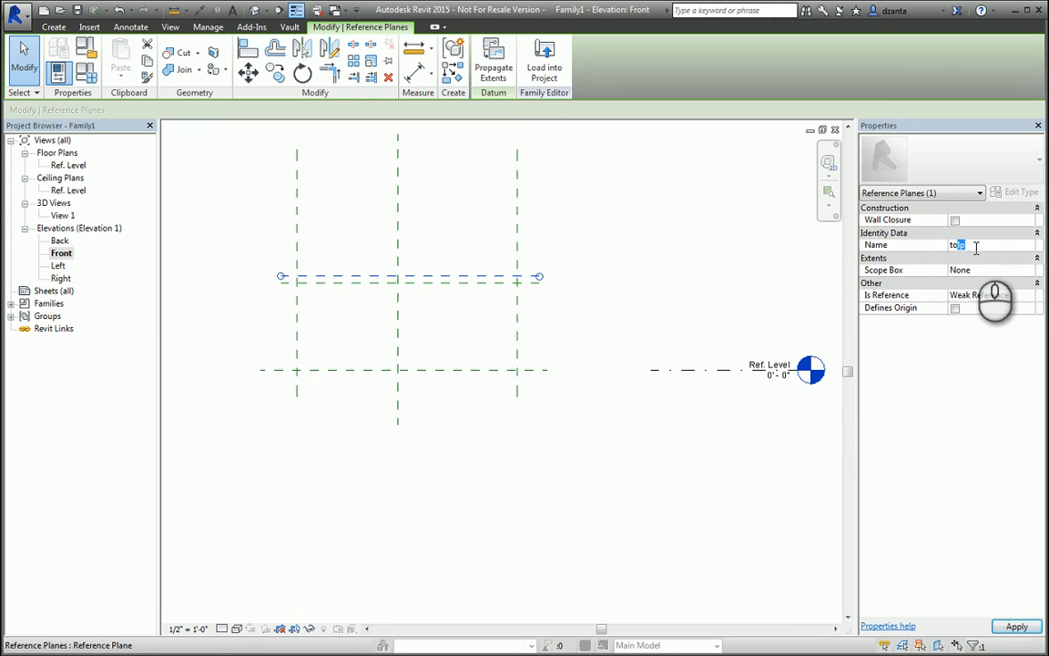
pyautogui.click(500, 293)
pyautogui.click(497, 289)
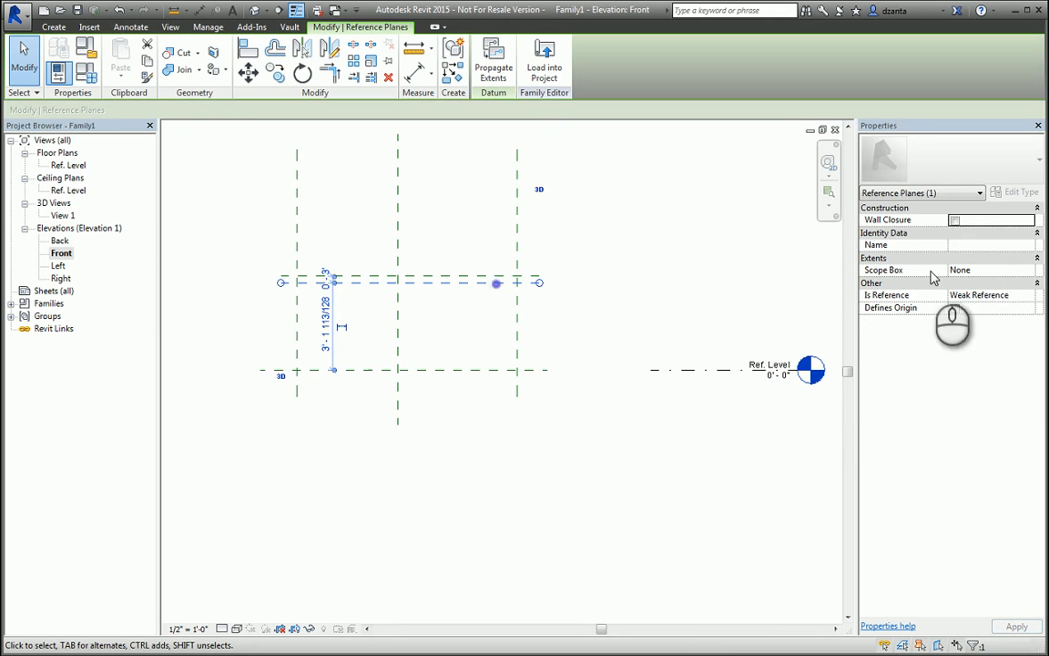
pyautogui.click(981, 244)
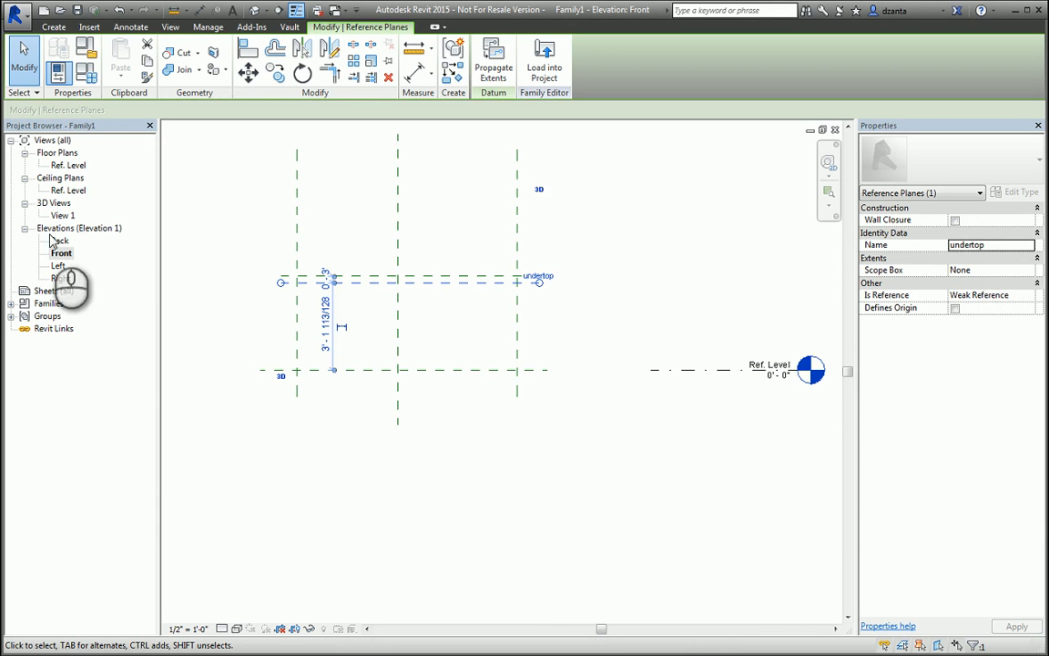
# In the Ref. Level floor plan, name the outer vertical reference planes "left" and "right" according to their side.
pyautogui.click(66, 166)
pyautogui.doubleClick(66, 166)
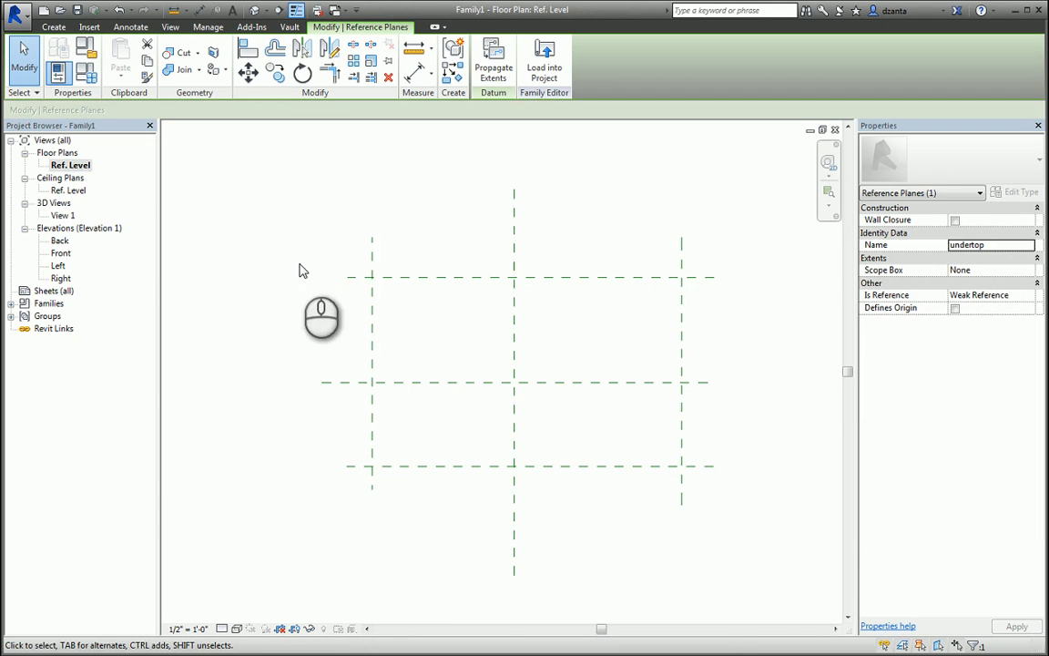
pyautogui.click(371, 259)
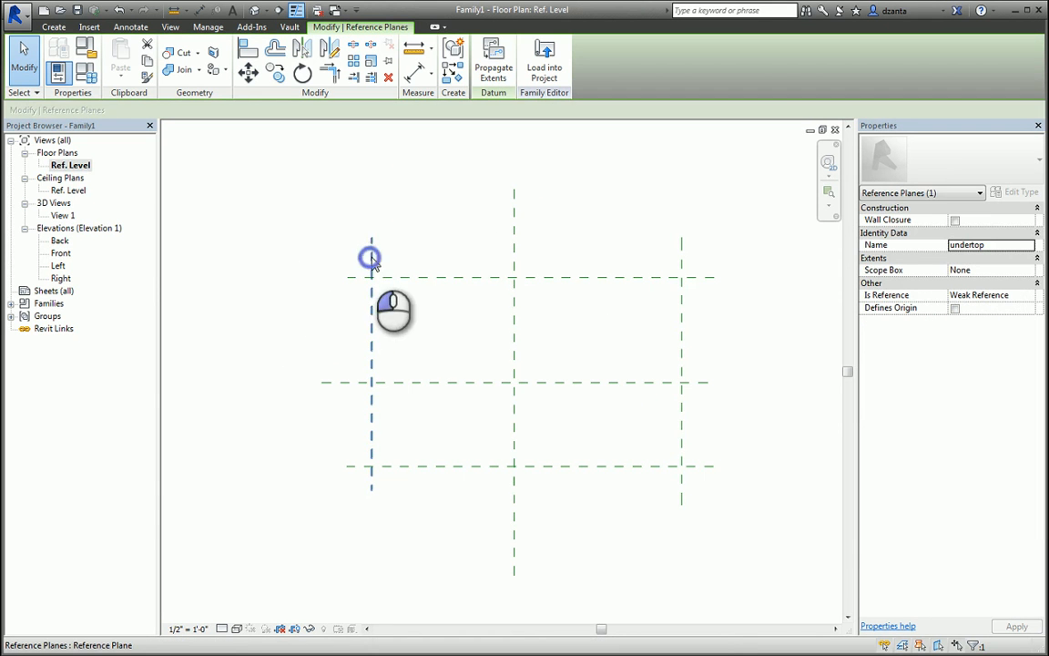
pyautogui.click(972, 246)
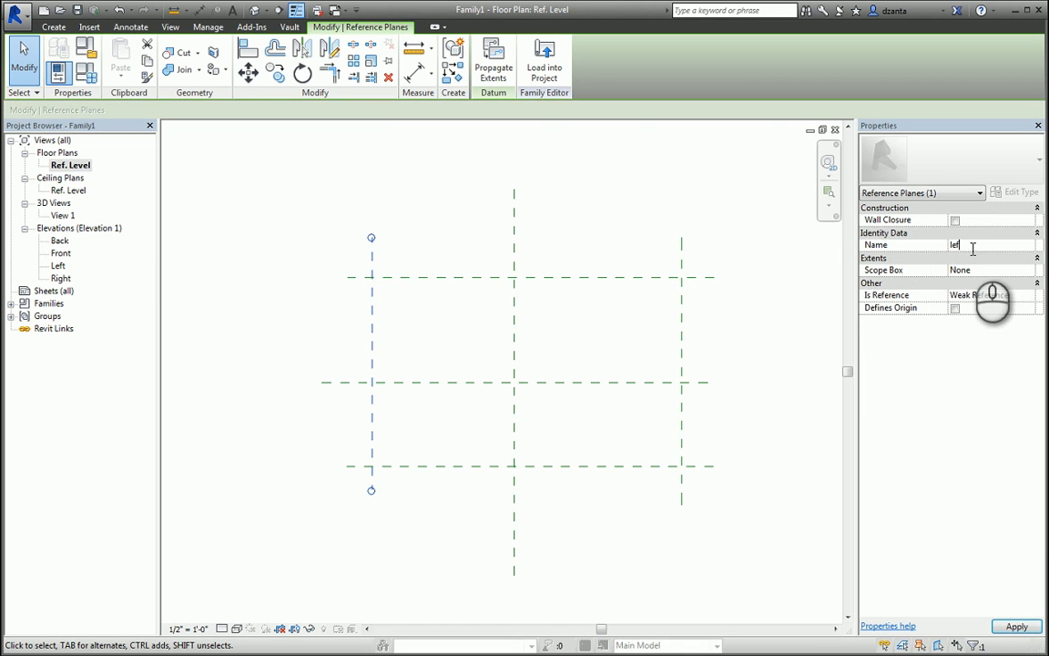
pyautogui.write('left')
pyautogui.click(702, 218)
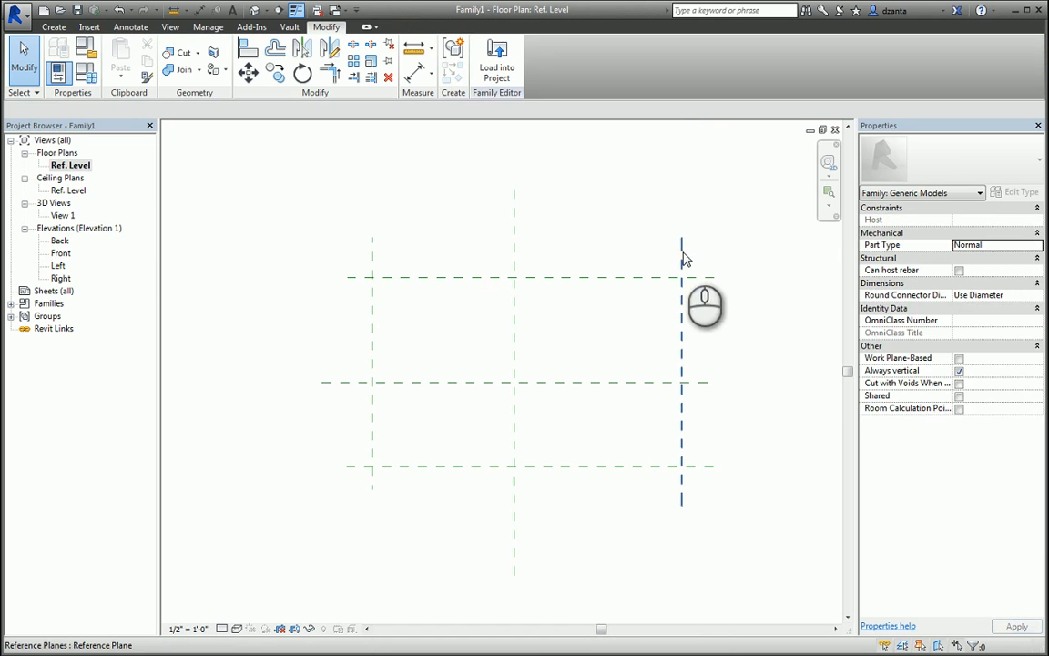
pyautogui.click(682, 251)
pyautogui.click(962, 245)
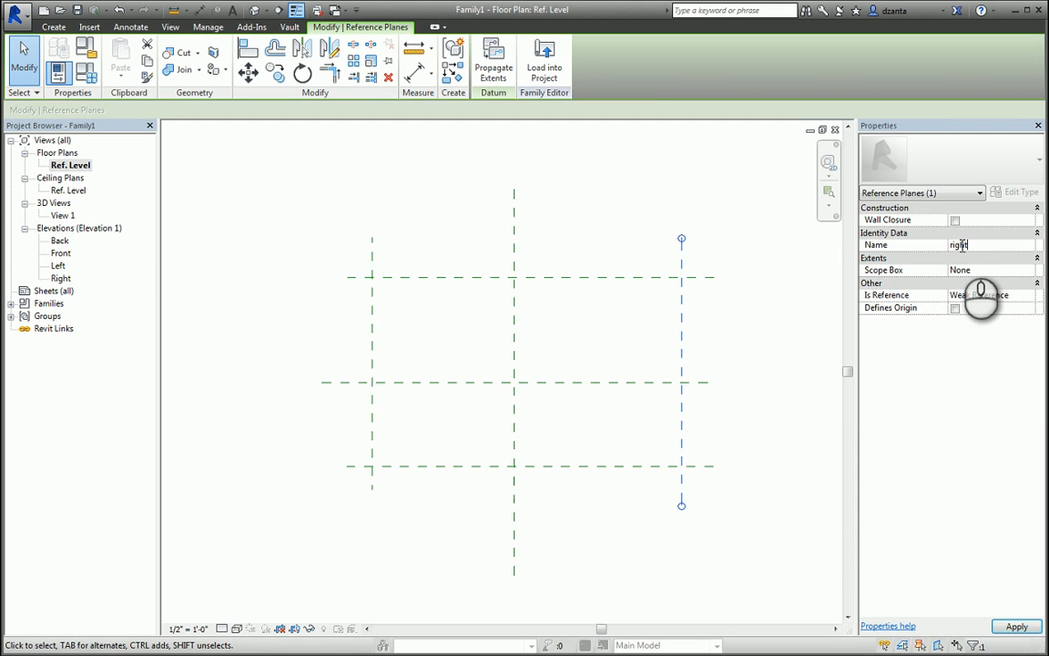
pyautogui.click(603, 235)
# Name the horizontal reference plane above the center plane in the floor plan "back".
pyautogui.click(603, 277)
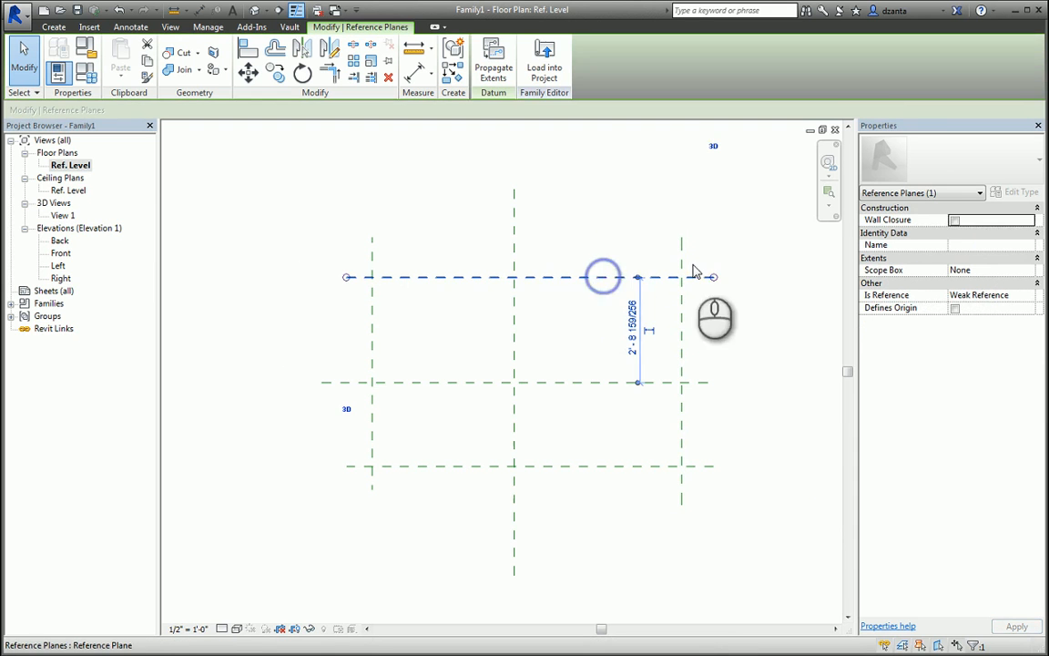
pyautogui.click(954, 245)
pyautogui.write('b')
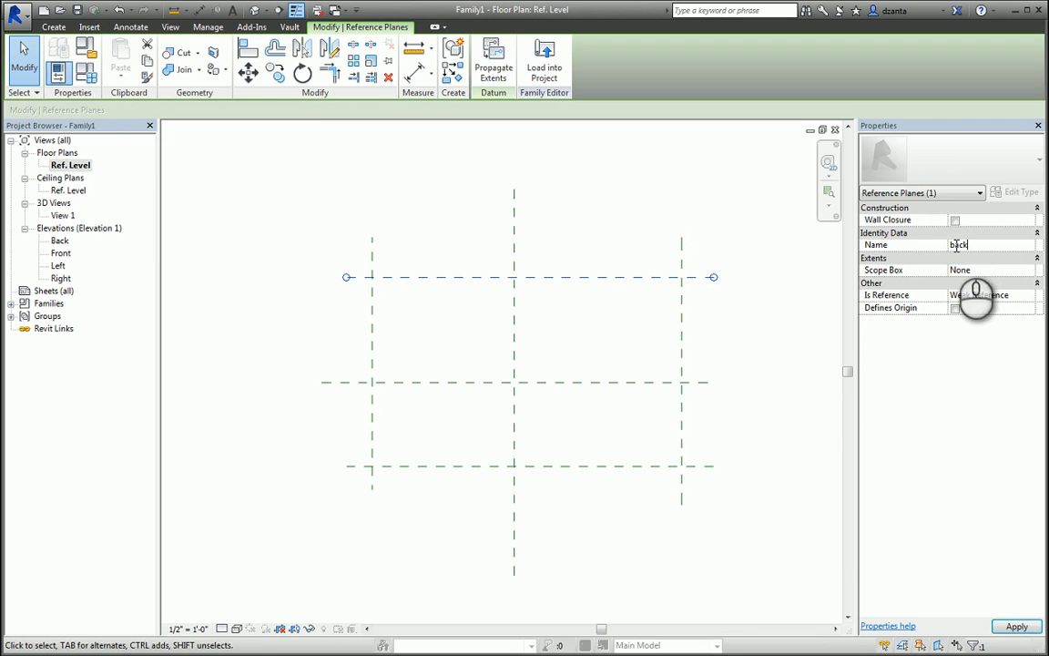
pyautogui.write('ack')
pyautogui.click(742, 438)
# Name the horizontal reference plane below the center plane "front".
pyautogui.click(648, 466)
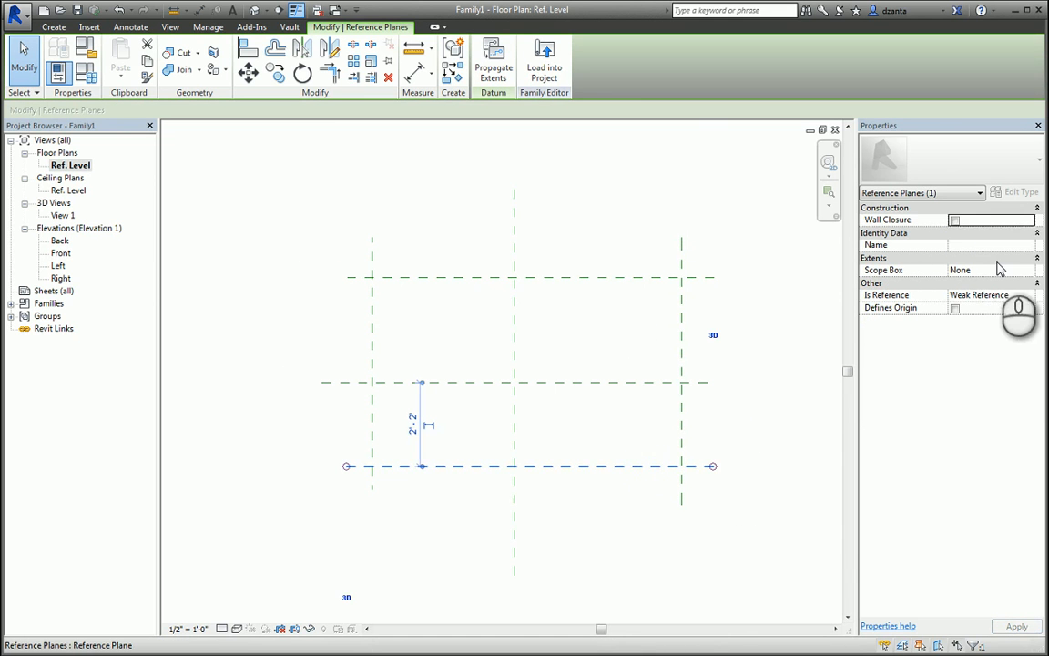
pyautogui.click(981, 246)
pyautogui.write('fro')
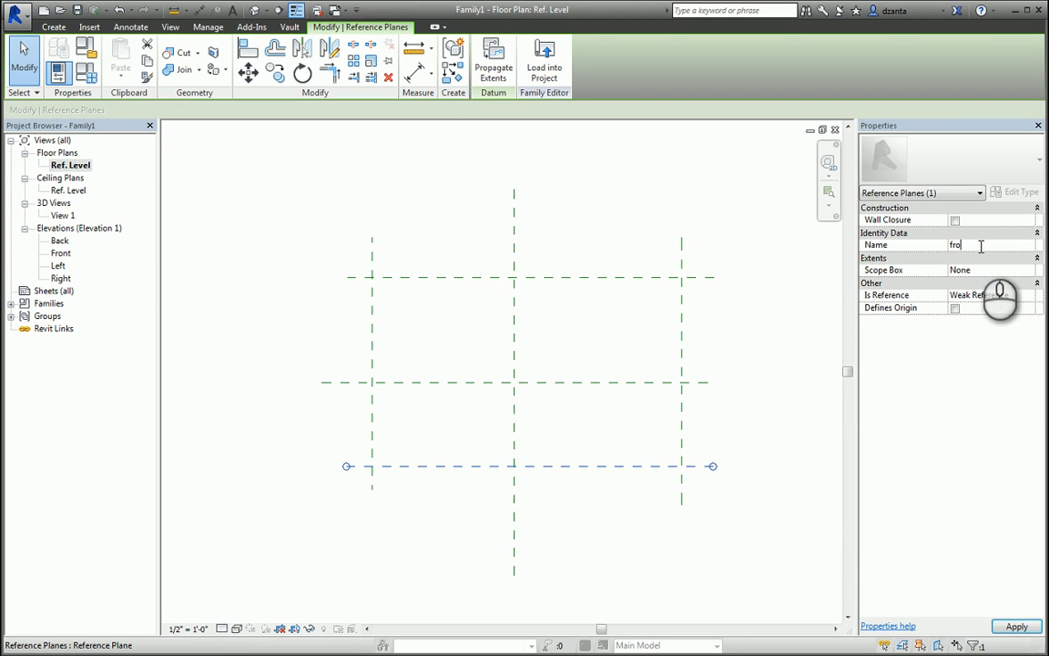
pyautogui.write('ny')
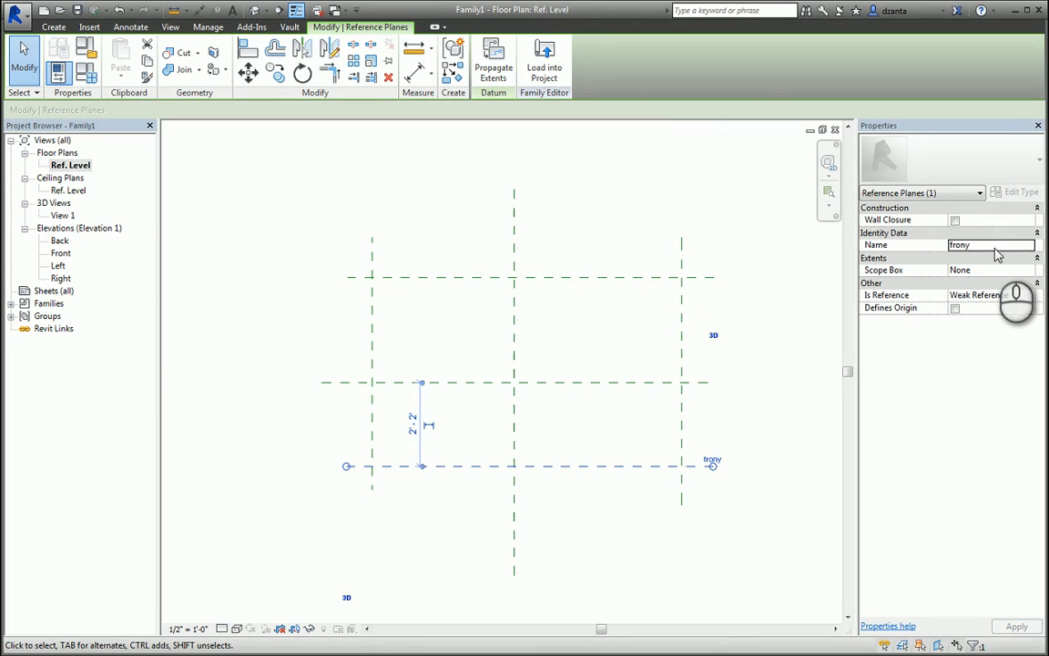
pyautogui.doubleClick(997, 246)
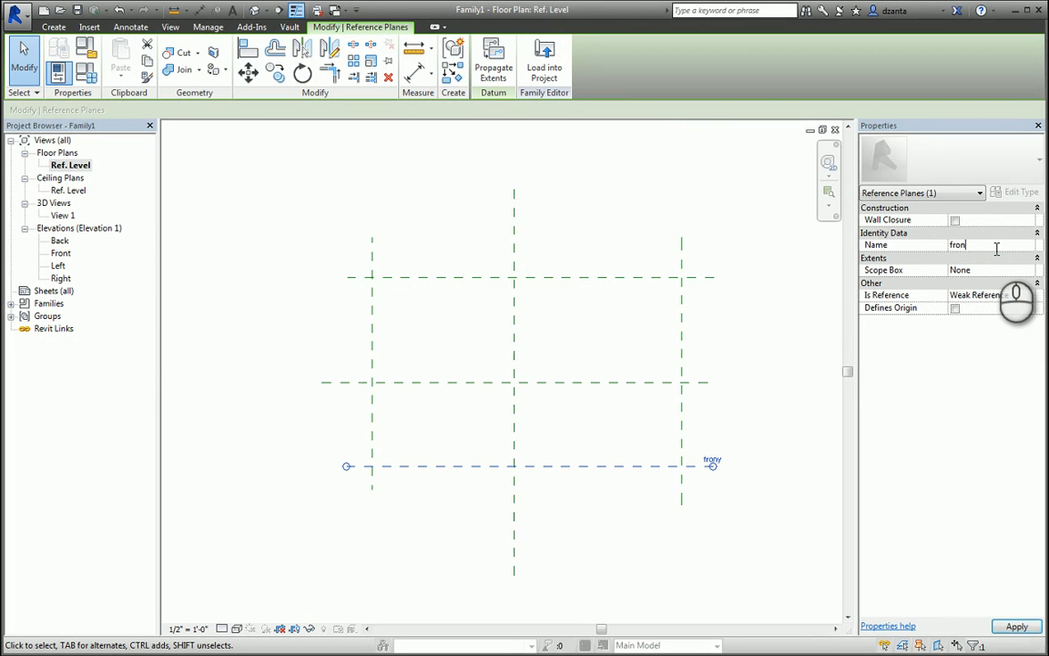
pyautogui.click(694, 188)
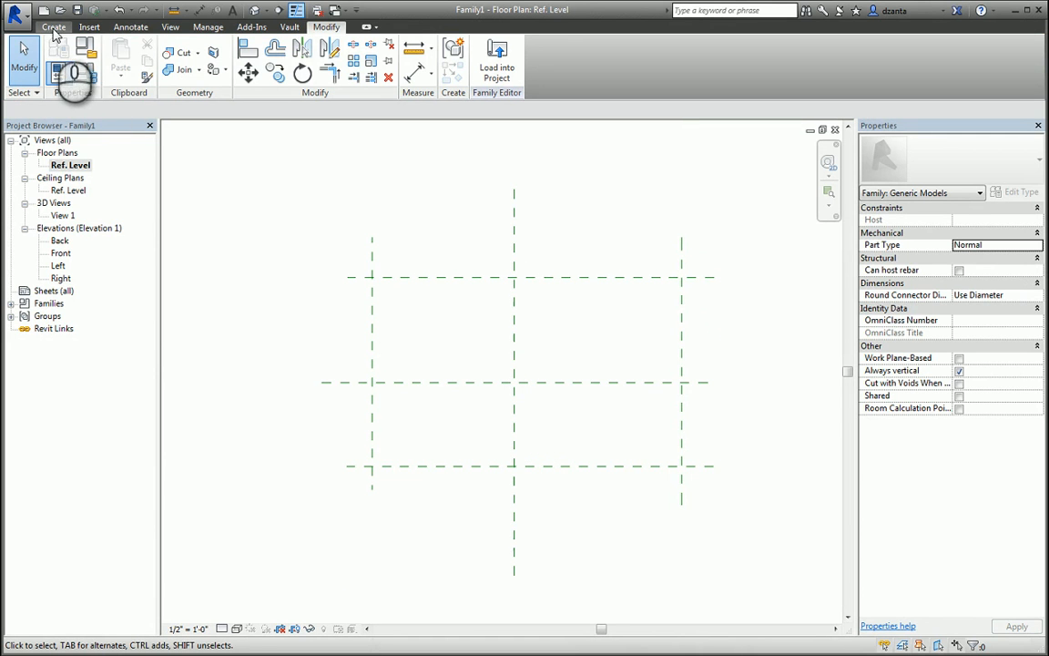
# Place a continuous aligned dimension across the left, center and right reference planes, just above the back plane.
pyautogui.click(130, 27)
pyautogui.click(64, 57)
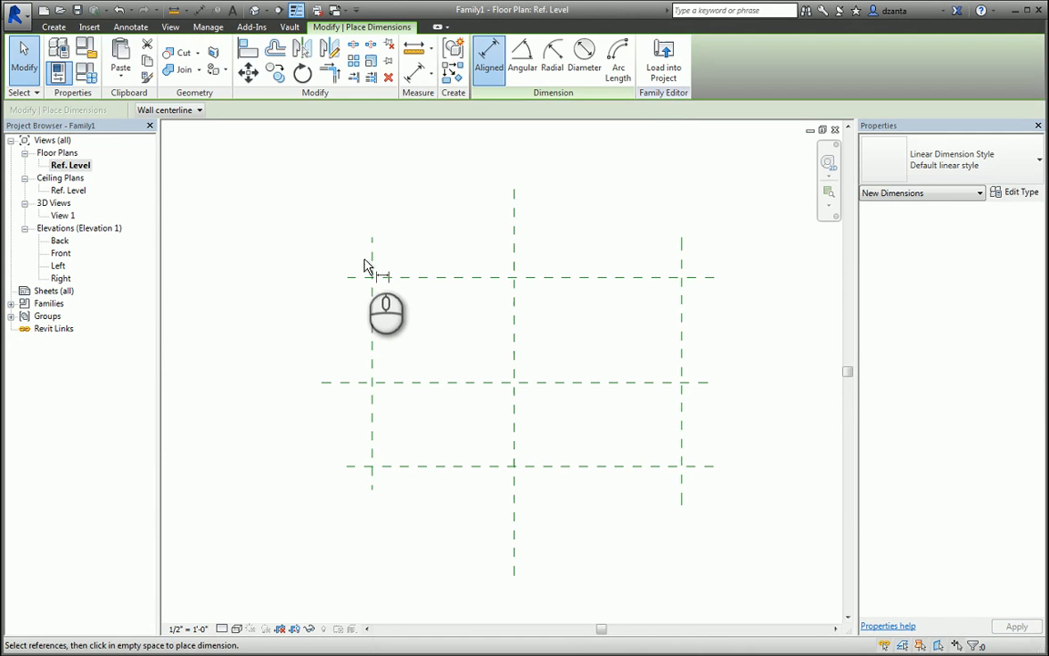
pyautogui.click(372, 258)
pyautogui.click(514, 255)
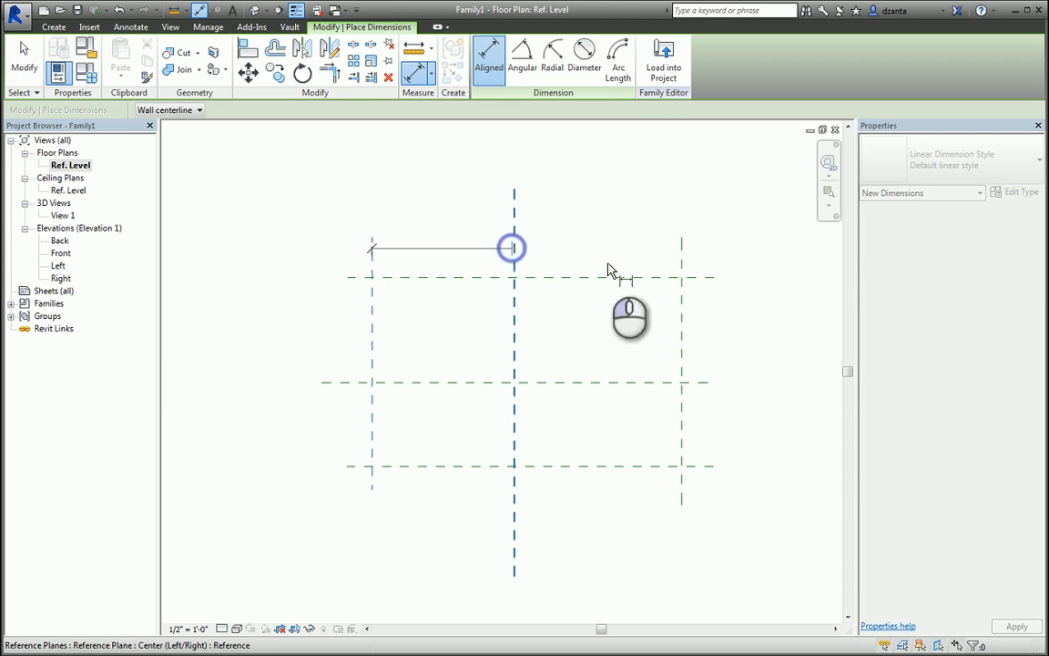
pyautogui.click(684, 265)
pyautogui.click(664, 243)
# Add an overall aligned dimension between the left and right reference planes, above the continuous dimension.
pyautogui.click(680, 289)
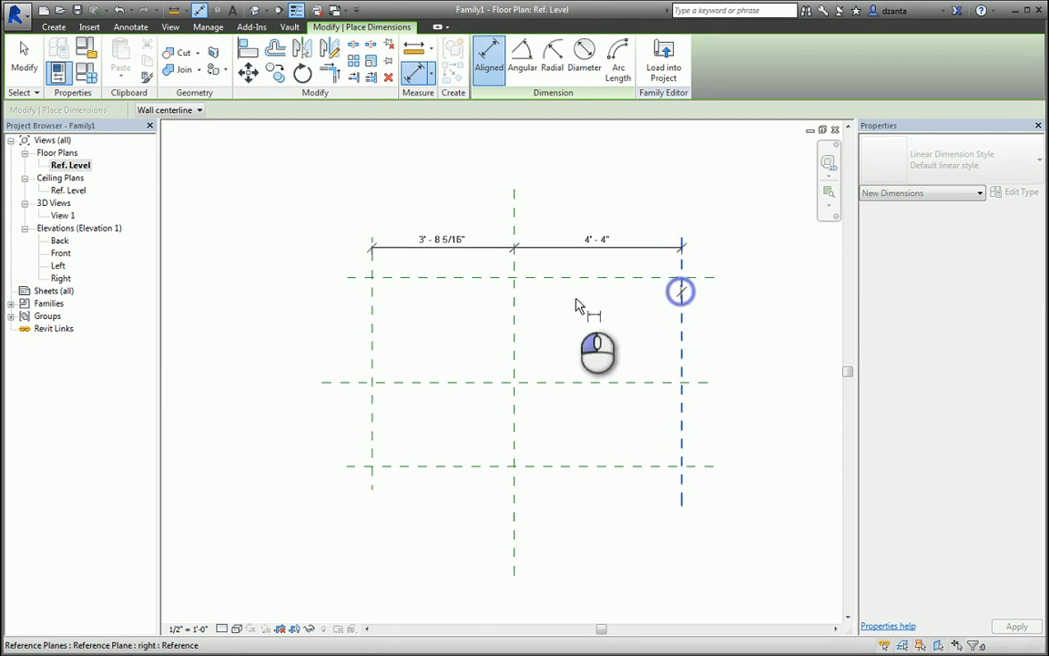
pyautogui.click(370, 320)
pyautogui.click(316, 200)
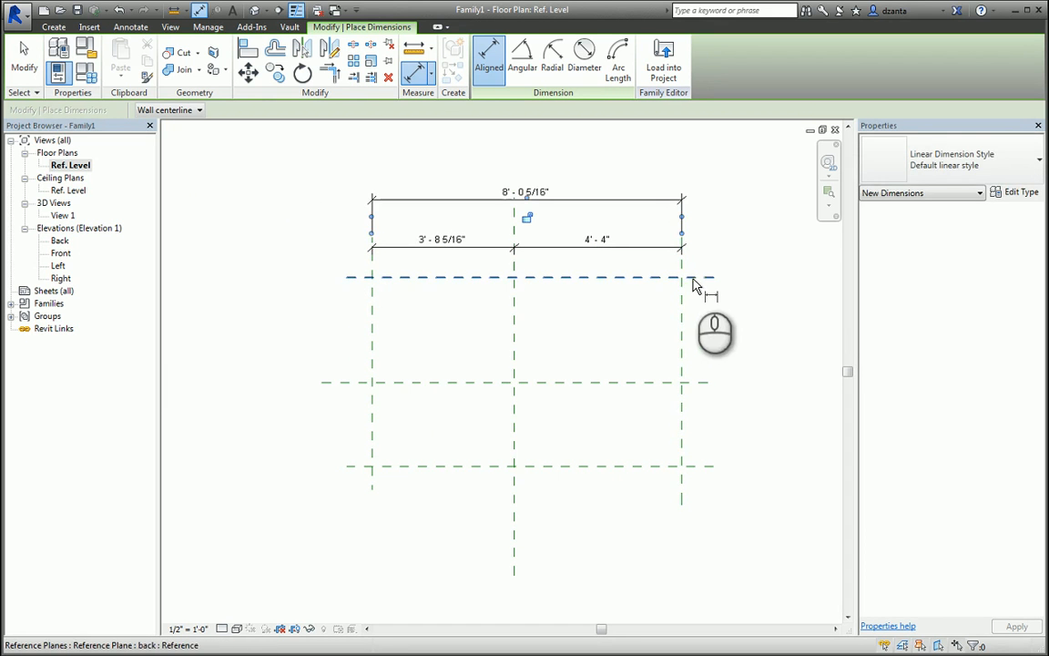
# Dimension the back, center and front reference planes in one string beside the right plane and make the spacing equal.
pyautogui.click(692, 283)
pyautogui.click(709, 383)
pyautogui.click(698, 469)
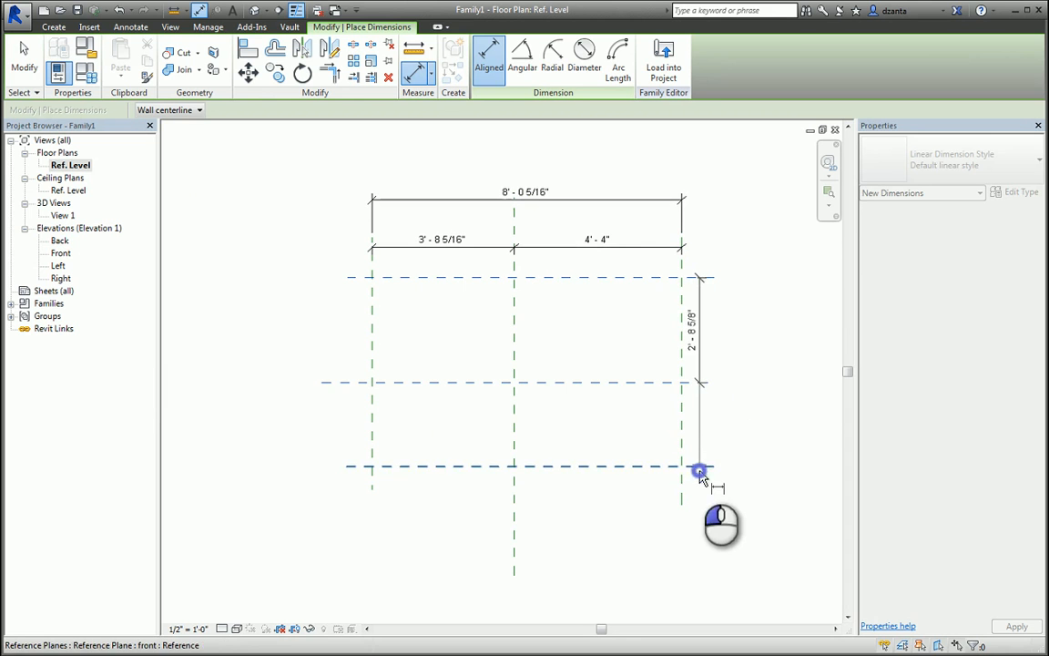
pyautogui.click(746, 401)
pyautogui.click(707, 372)
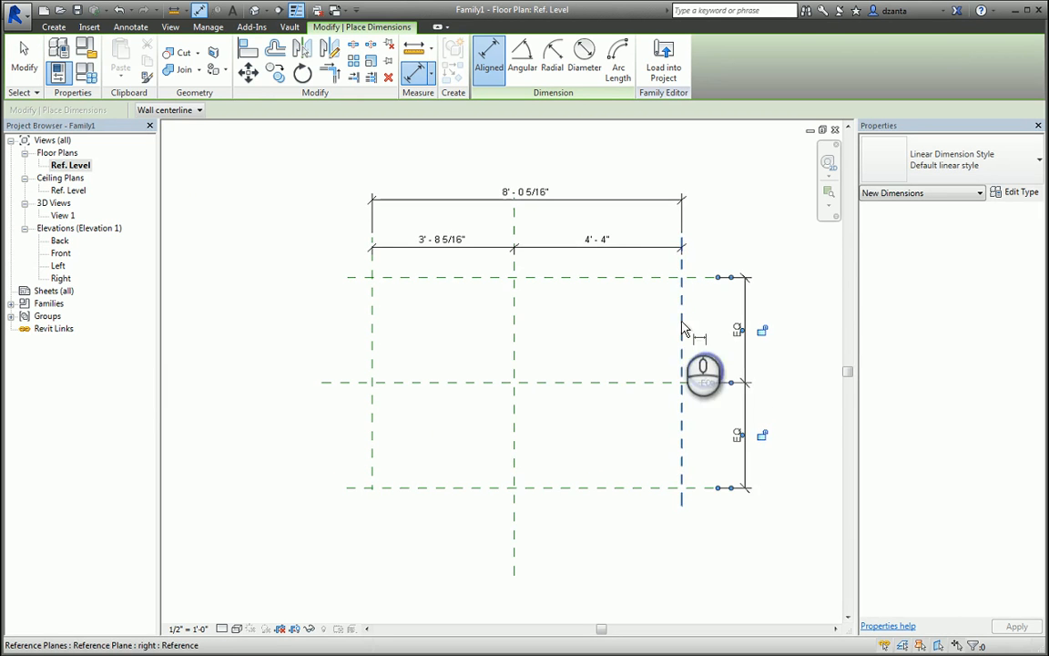
# Add an overall aligned dimension between the back and front reference planes, outside the equal-spacing string.
pyautogui.click(656, 275)
pyautogui.click(659, 486)
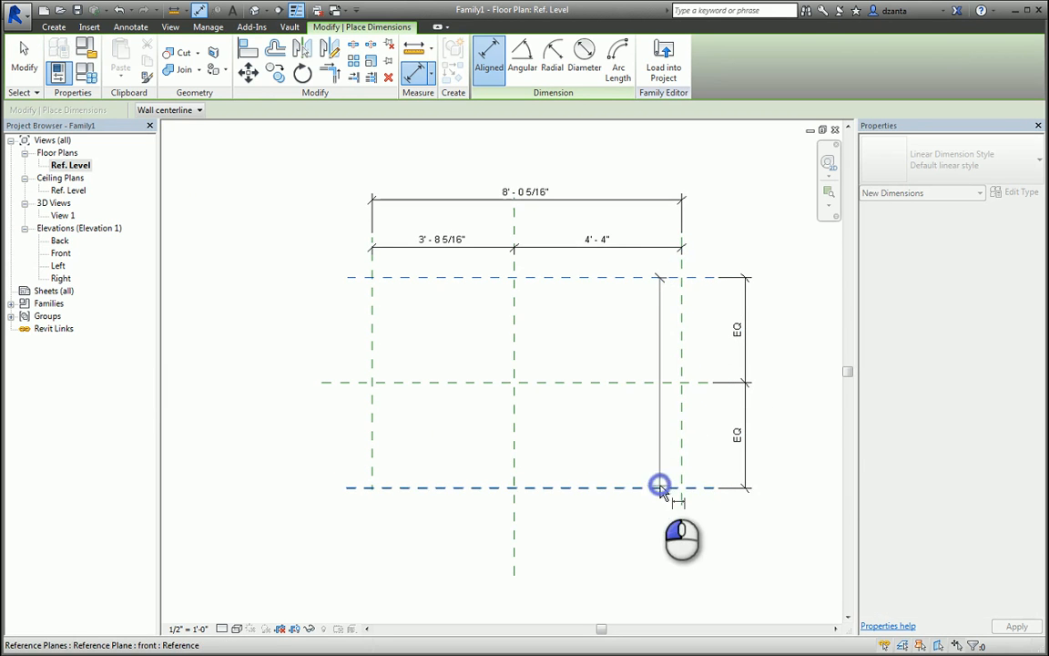
pyautogui.click(785, 386)
pyautogui.press('Escape')
pyautogui.press('Escape')
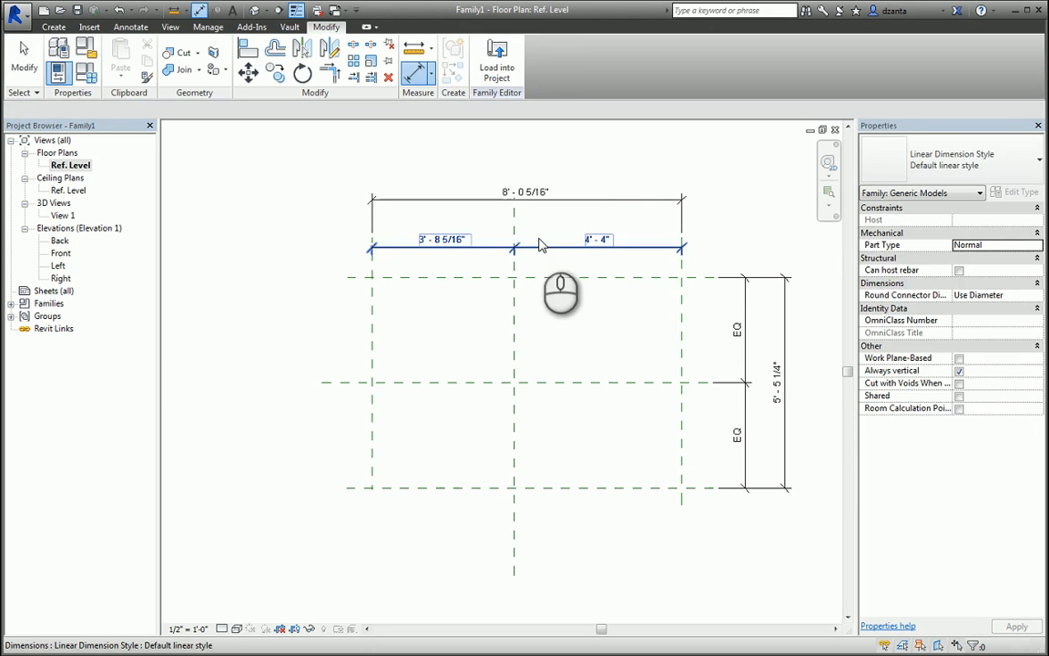
# Set the left-center-right dimension string to equal spacing and label the overall left-to-right dimension with a new type parameter "Length".
pyautogui.click(539, 244)
pyautogui.click(593, 175)
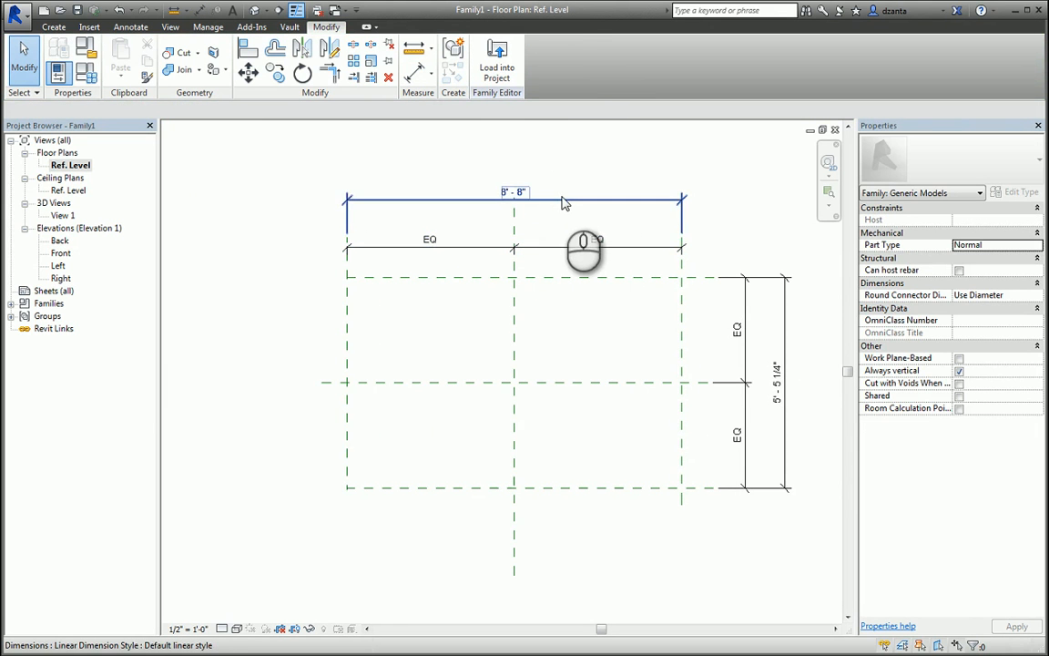
pyautogui.click(561, 198)
pyautogui.click(345, 111)
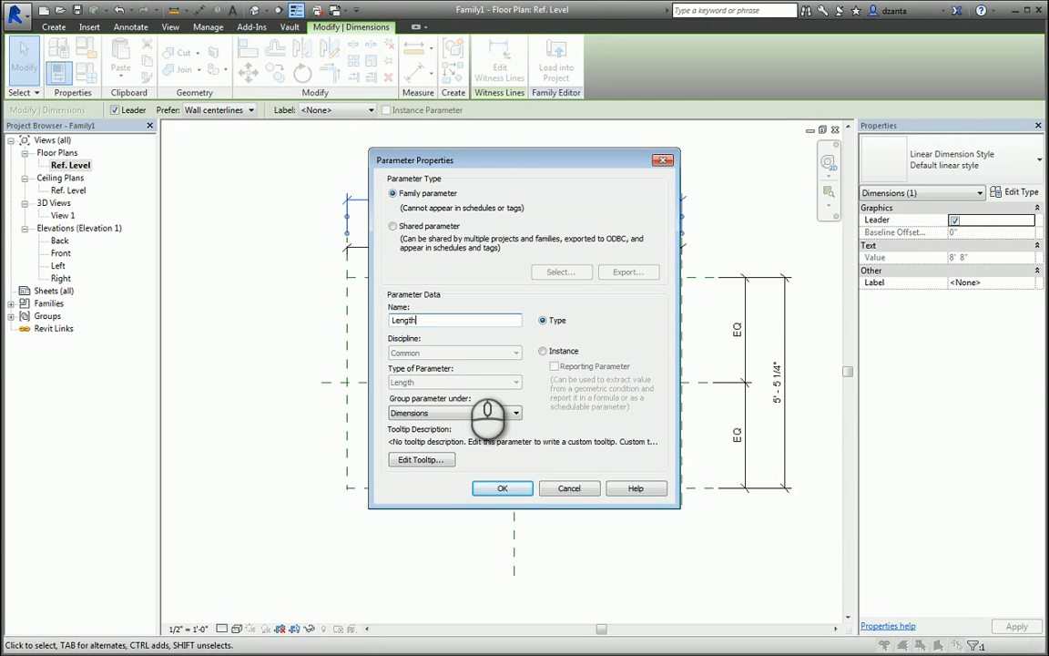
pyautogui.click(502, 488)
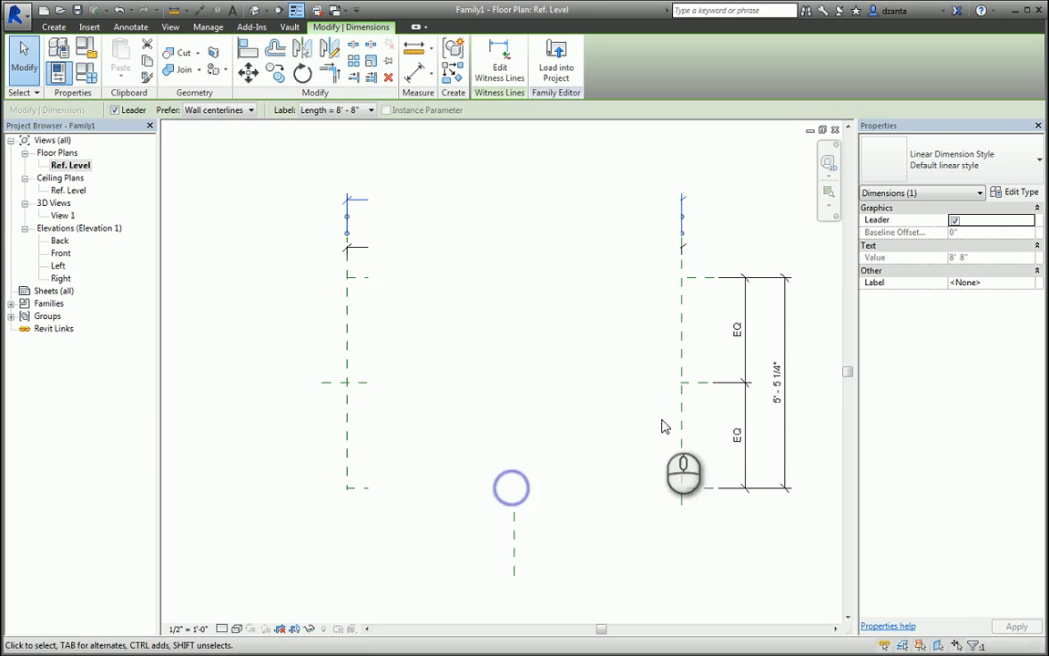
# Label the overall front-to-back dimension with a new family type parameter named "Depth".
pyautogui.click(785, 314)
pyautogui.click(364, 110)
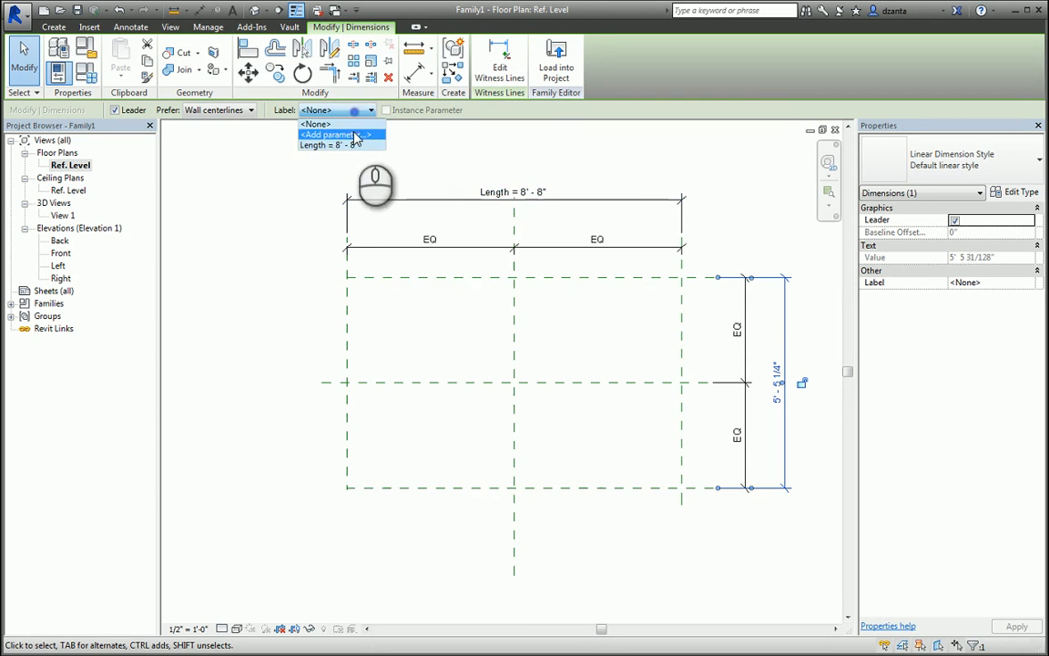
pyautogui.click(351, 133)
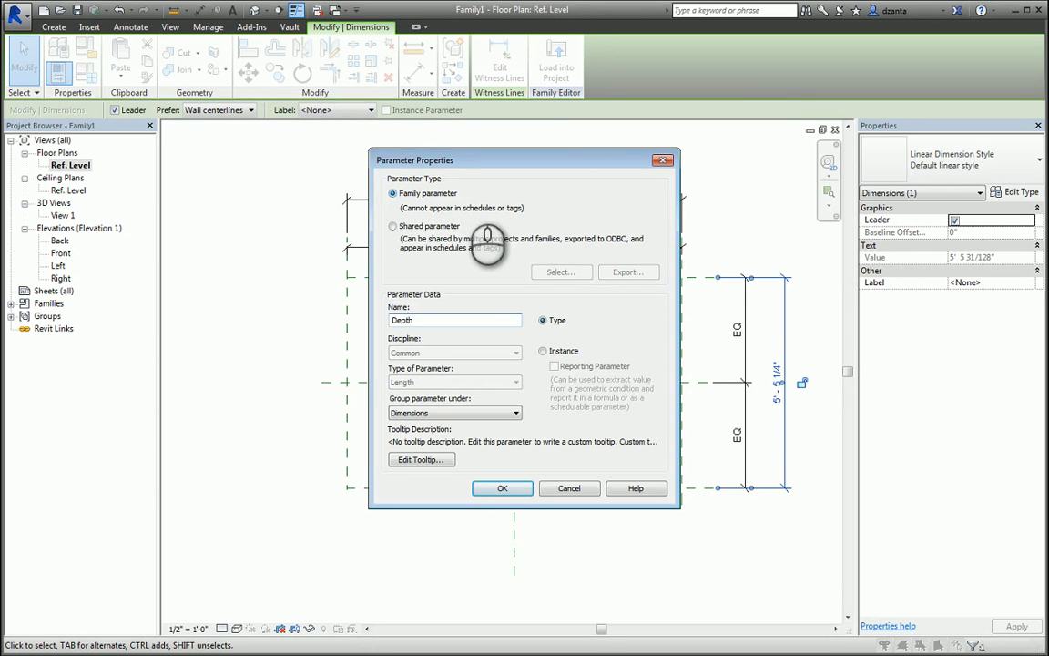
pyautogui.click(492, 489)
pyautogui.click(680, 561)
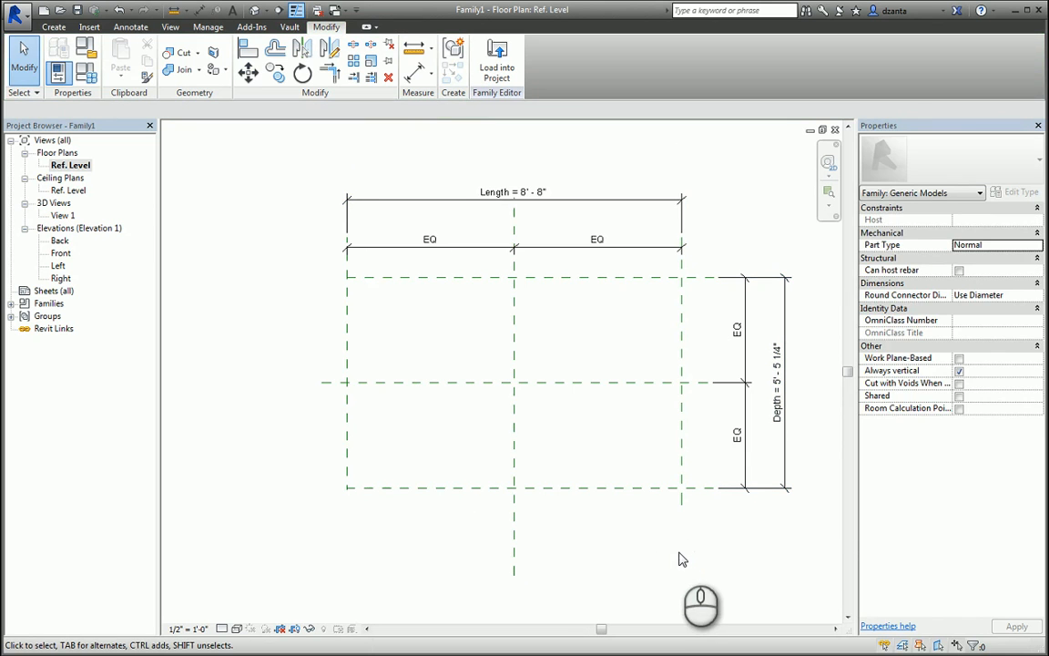
# In the Front elevation, place an aligned dimension from the "top" reference plane to the horizontal plane at Ref. Level.
pyautogui.doubleClick(60, 253)
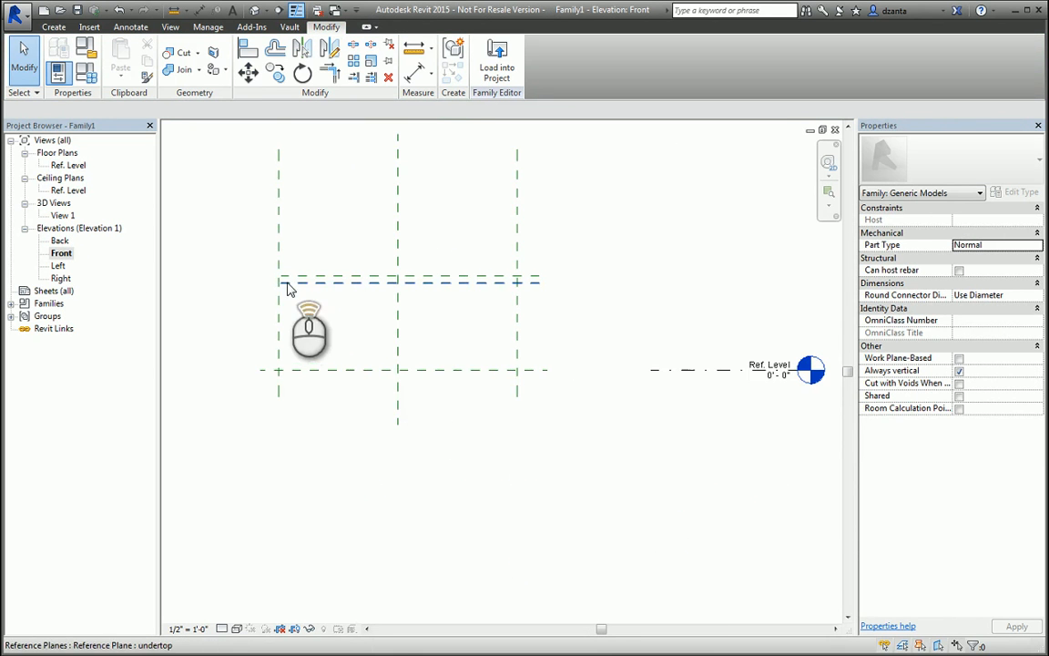
pyautogui.moveTo(291, 284); pyautogui.dragTo(424, 356, button='middle')
pyautogui.press('d')
pyautogui.press('i')
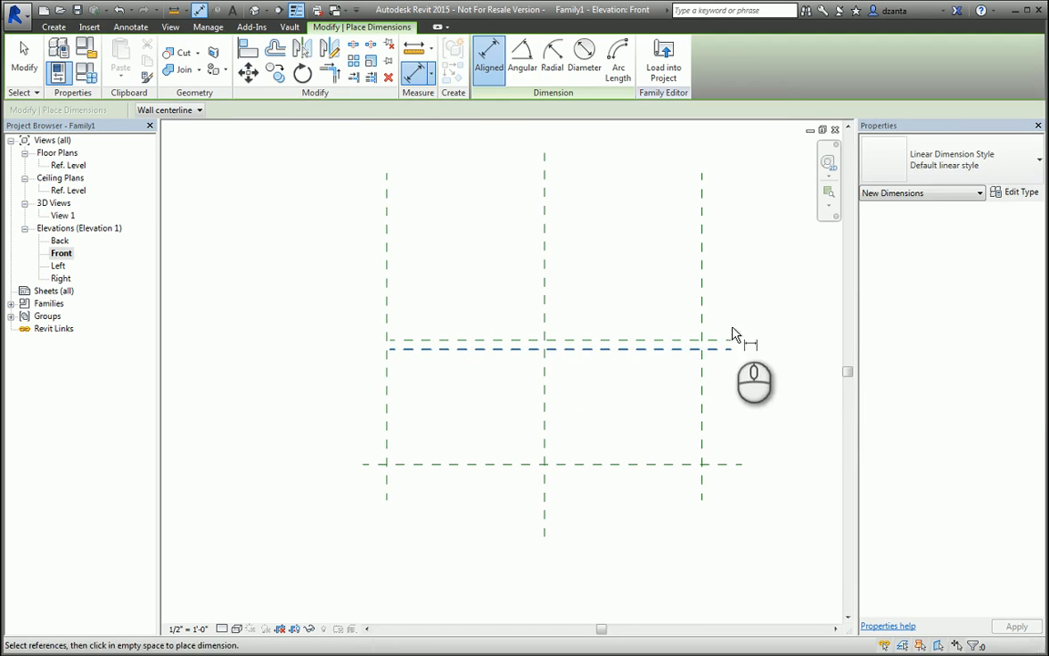
pyautogui.click(726, 339)
pyautogui.click(723, 464)
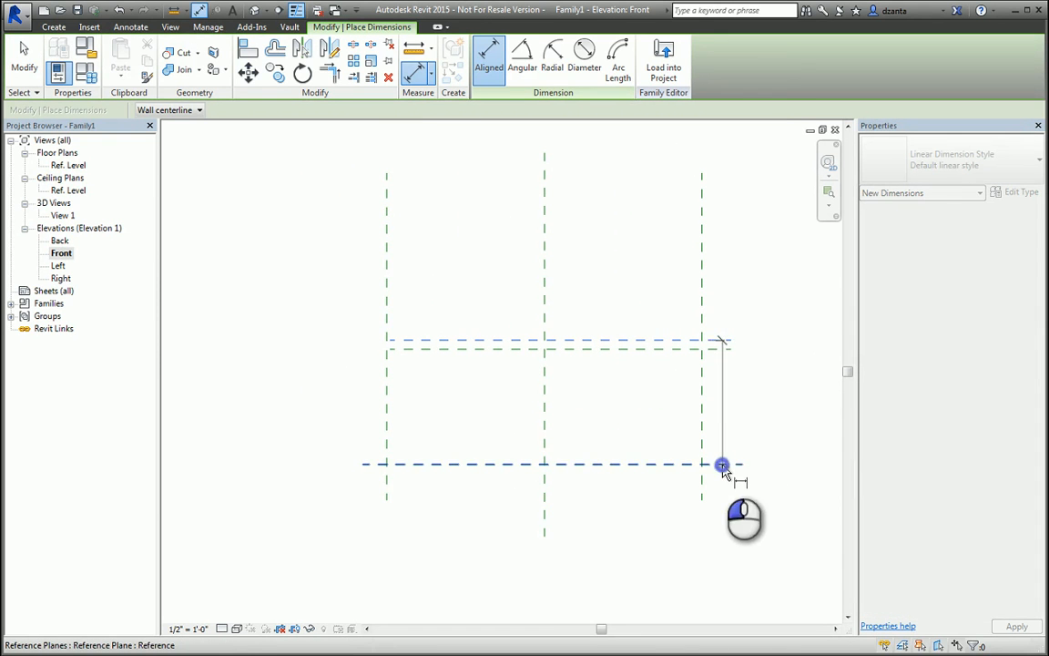
pyautogui.click(794, 434)
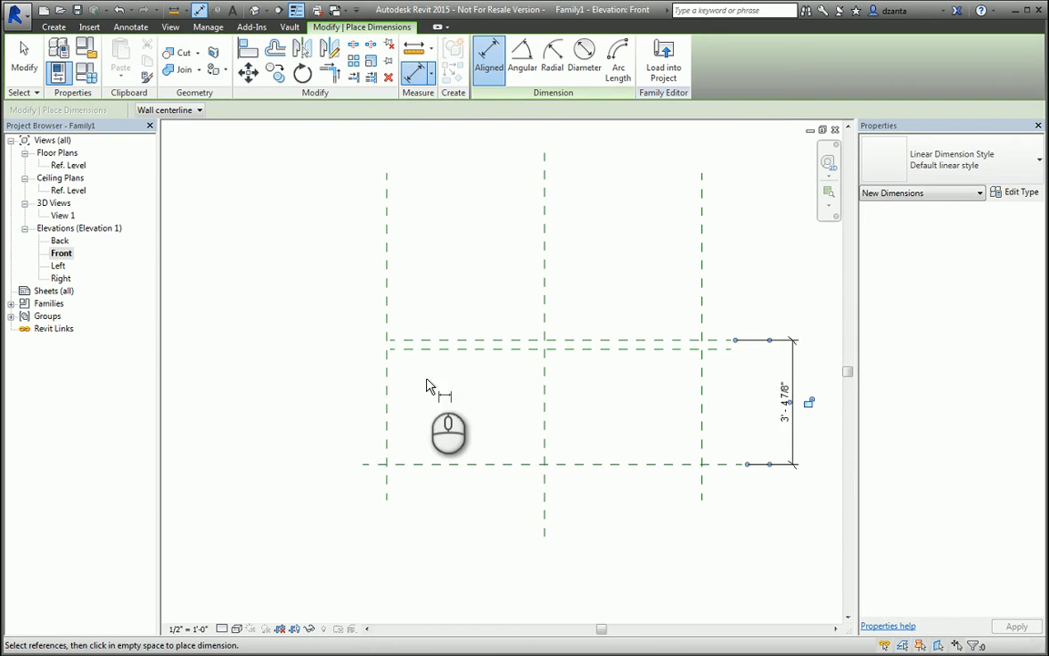
pyautogui.press('Escape')
pyautogui.press('Escape')
# Label the vertical dimension in the Front elevation with a new family type parameter named "Height".
pyautogui.click(794, 384)
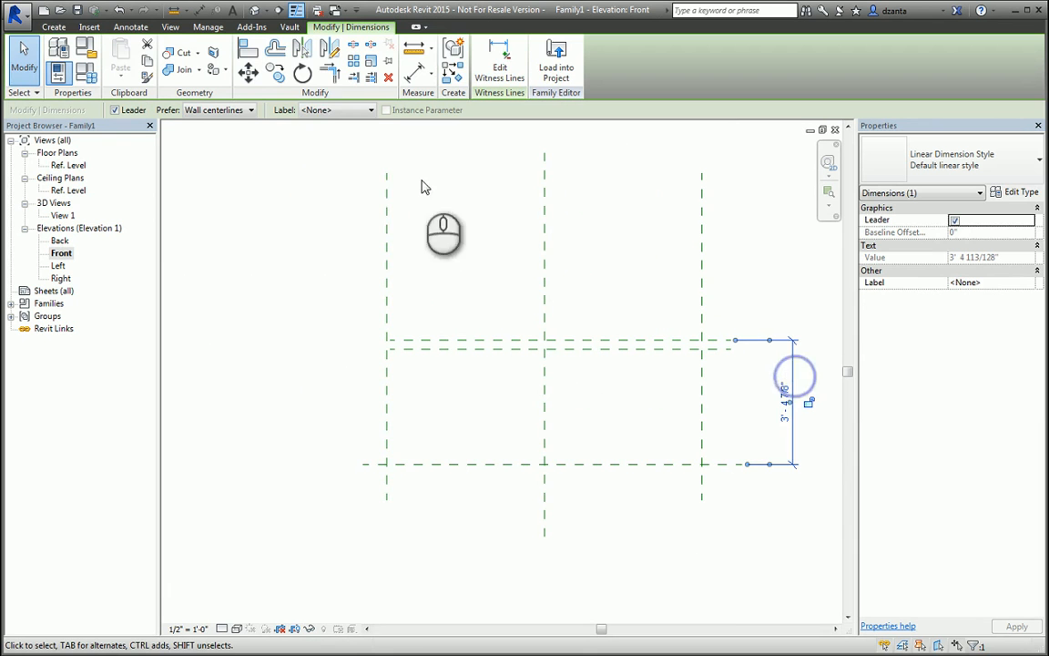
pyautogui.click(334, 112)
pyautogui.click(338, 135)
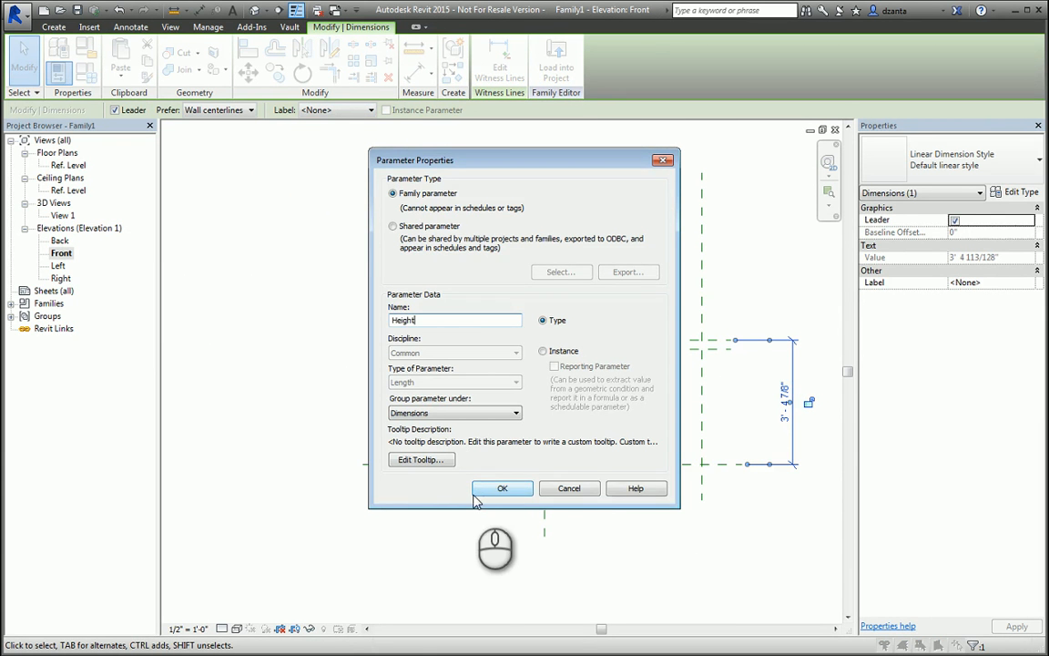
pyautogui.click(502, 488)
pyautogui.click(484, 495)
# Dimension the gap between the "top" and "undertop" reference planes beyond their left ends and lock that dimension.
pyautogui.scroll(2, 601, 353)
pyautogui.press('d')
pyautogui.press('i')
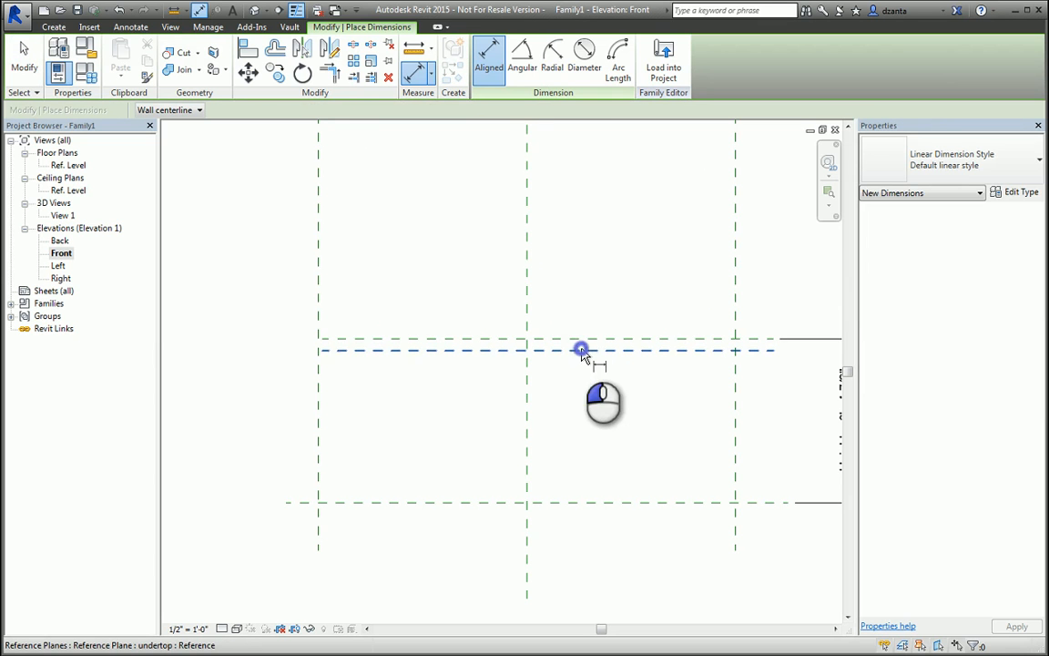
pyautogui.click(581, 351)
pyautogui.click(581, 340)
pyautogui.click(268, 287)
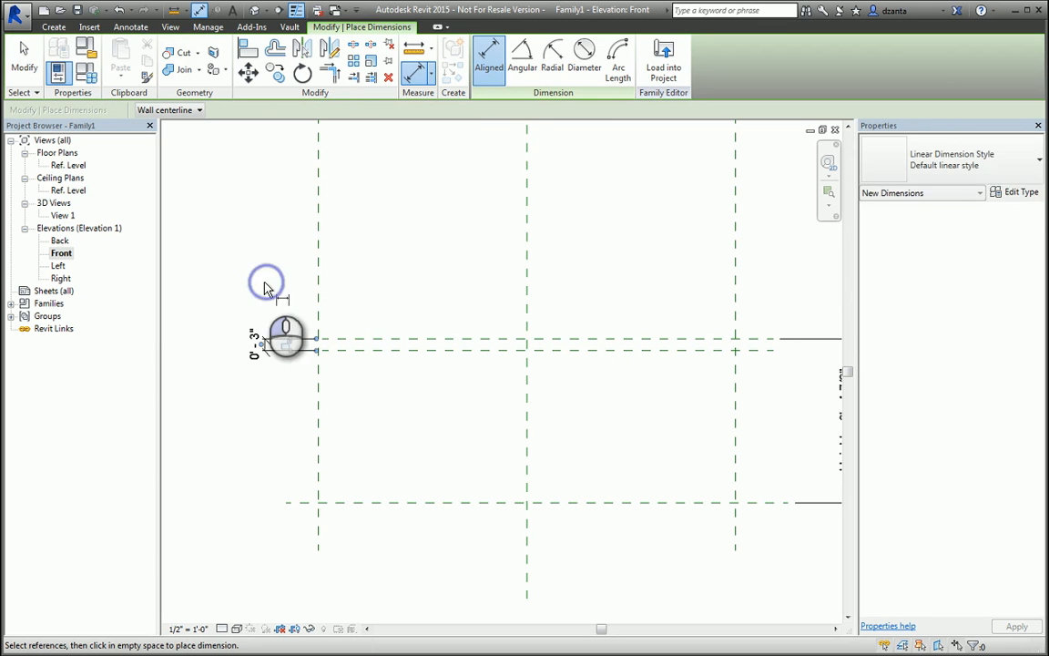
pyautogui.press('Escape')
pyautogui.press('Escape')
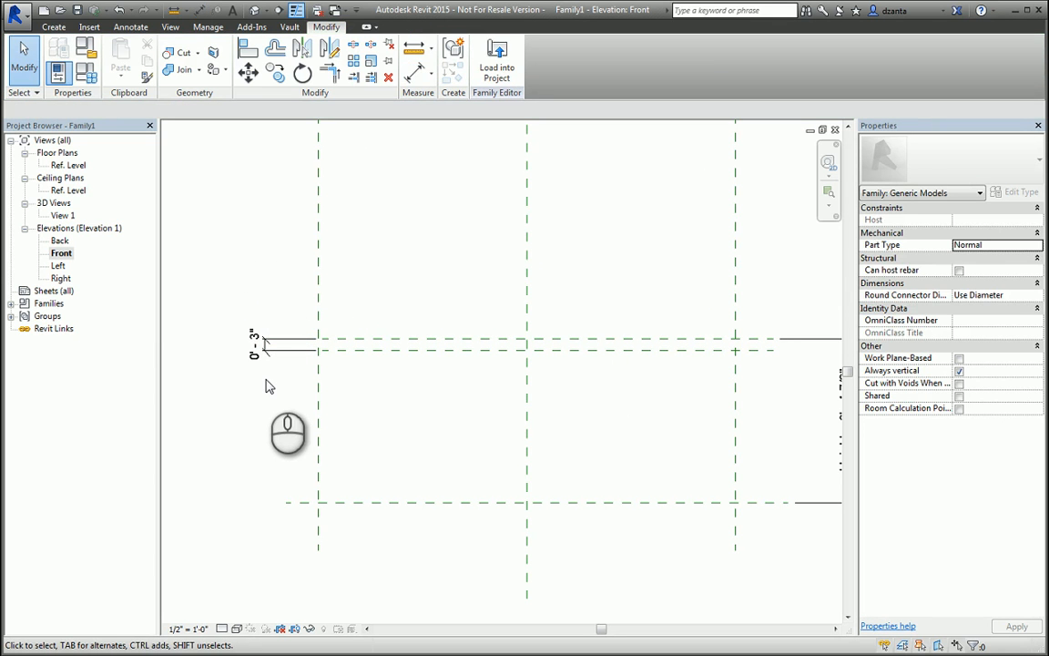
pyautogui.click(265, 348)
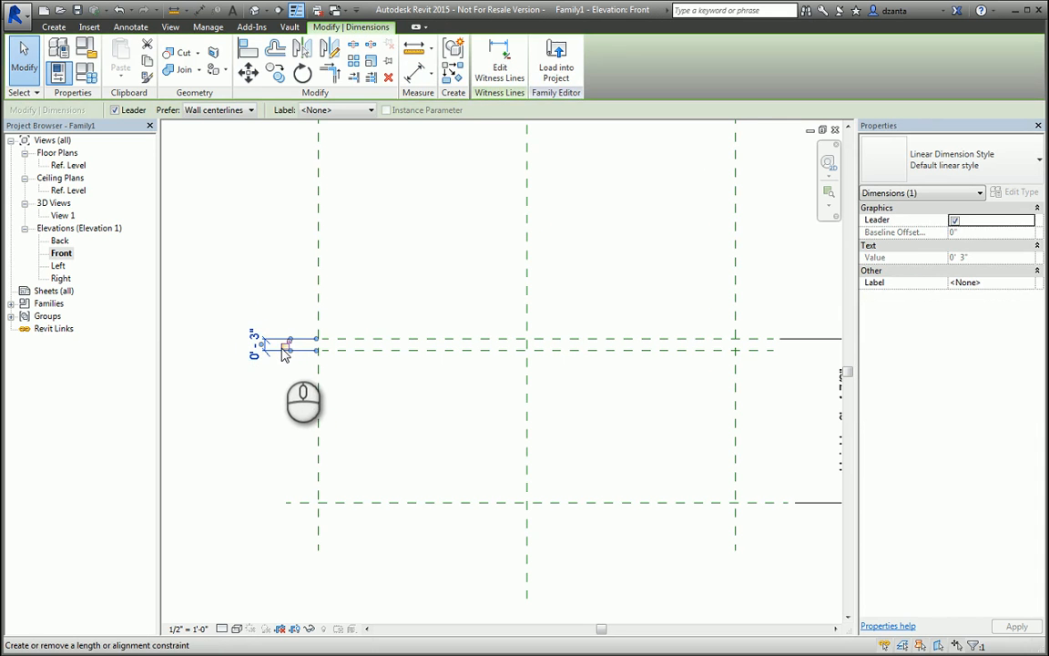
pyautogui.click(284, 375)
# Extend the left ends of the "undertop" and "top" reference planes so both cross the left vertical plane.
pyautogui.click(342, 351)
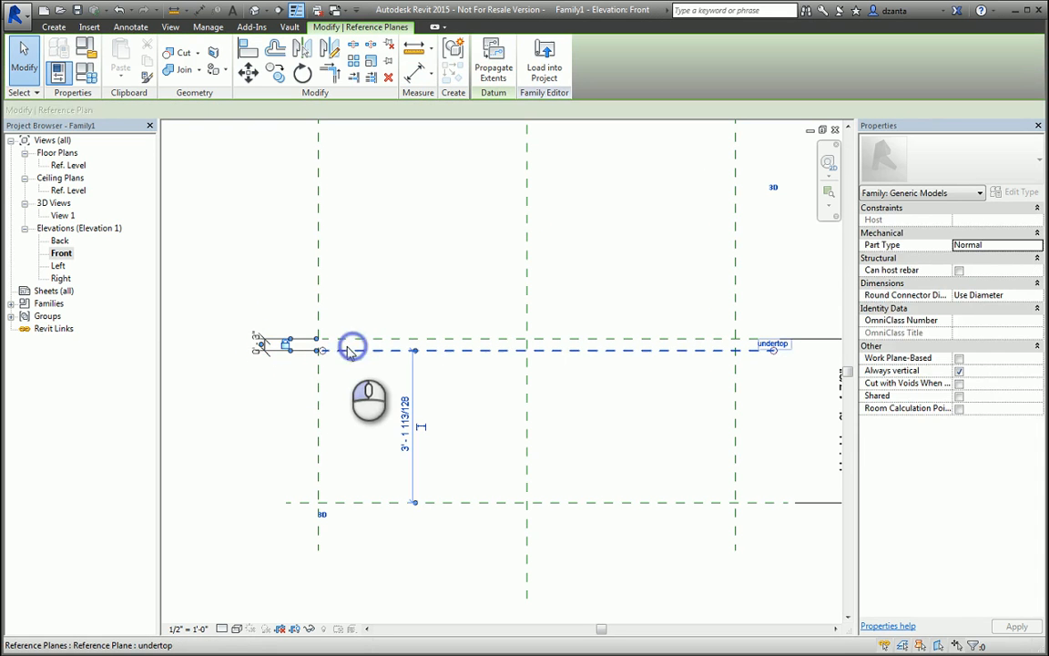
pyautogui.moveTo(320, 354); pyautogui.dragTo(326, 353)
pyautogui.scroll(5, 324, 355)
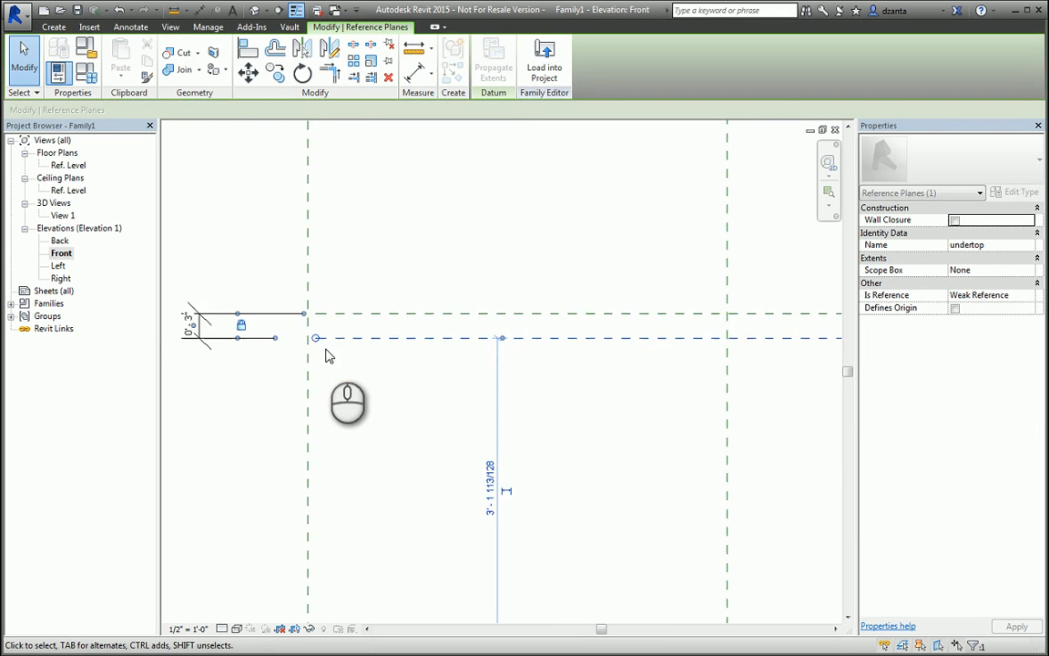
pyautogui.click(312, 335)
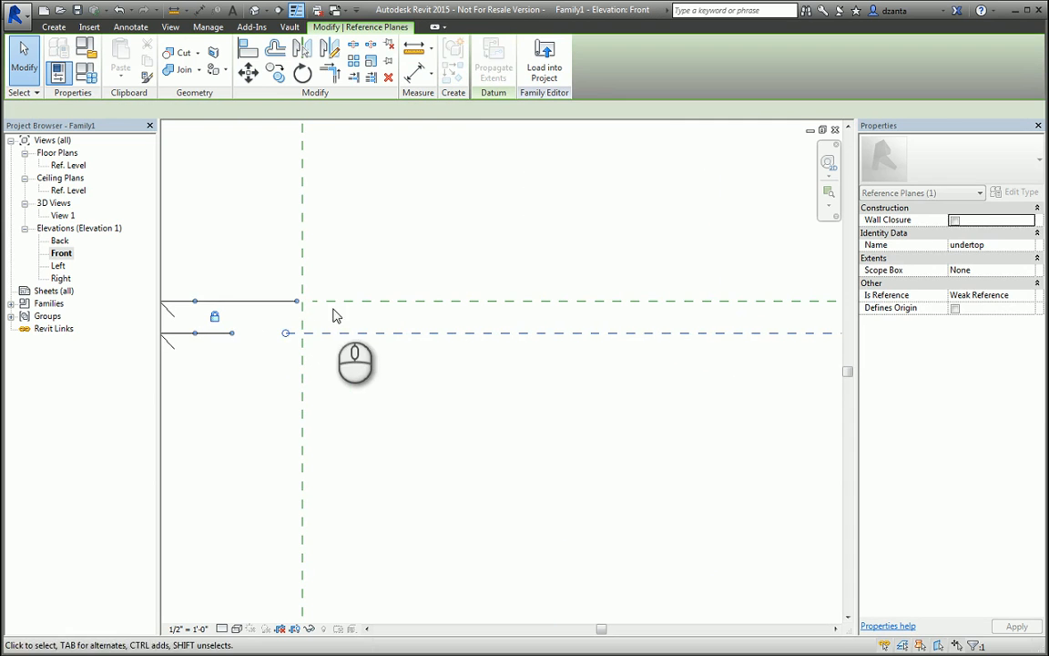
pyautogui.click(333, 301)
pyautogui.scroll(2, 310, 303)
pyautogui.moveTo(311, 301); pyautogui.dragTo(276, 300)
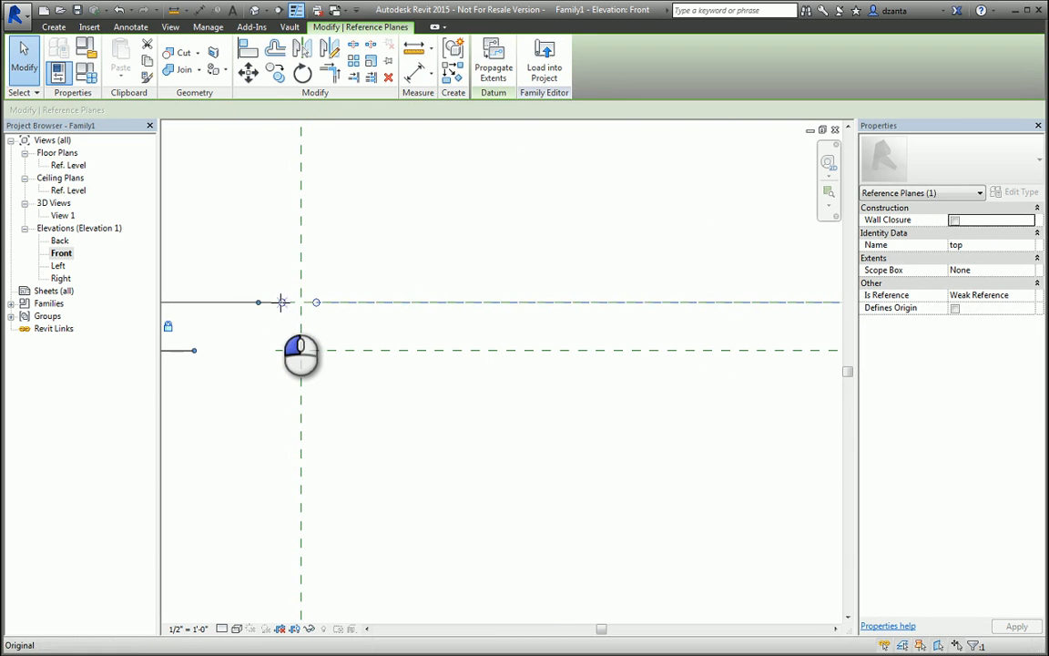
# In the Ref. Level floor plan, extend the "front" and "left" reference planes so their ends cross at the lower-left corner.
pyautogui.click(315, 374)
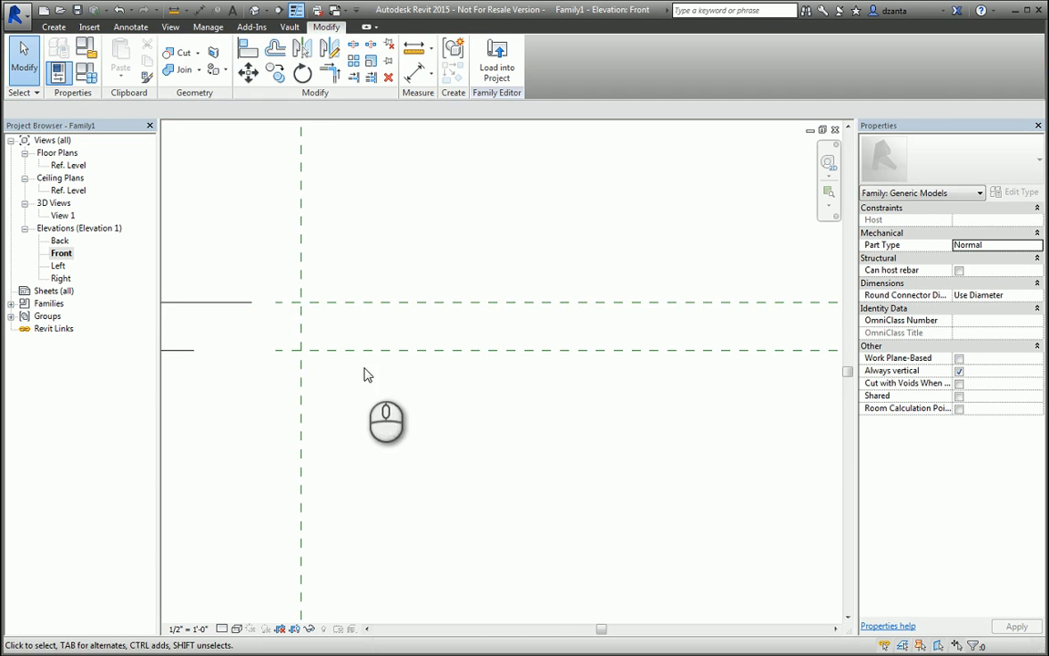
pyautogui.scroll(-4, 365, 364)
pyautogui.scroll(-2, 418, 382)
pyautogui.moveTo(515, 431); pyautogui.dragTo(410, 423, button='middle')
pyautogui.scroll(-1, 414, 426)
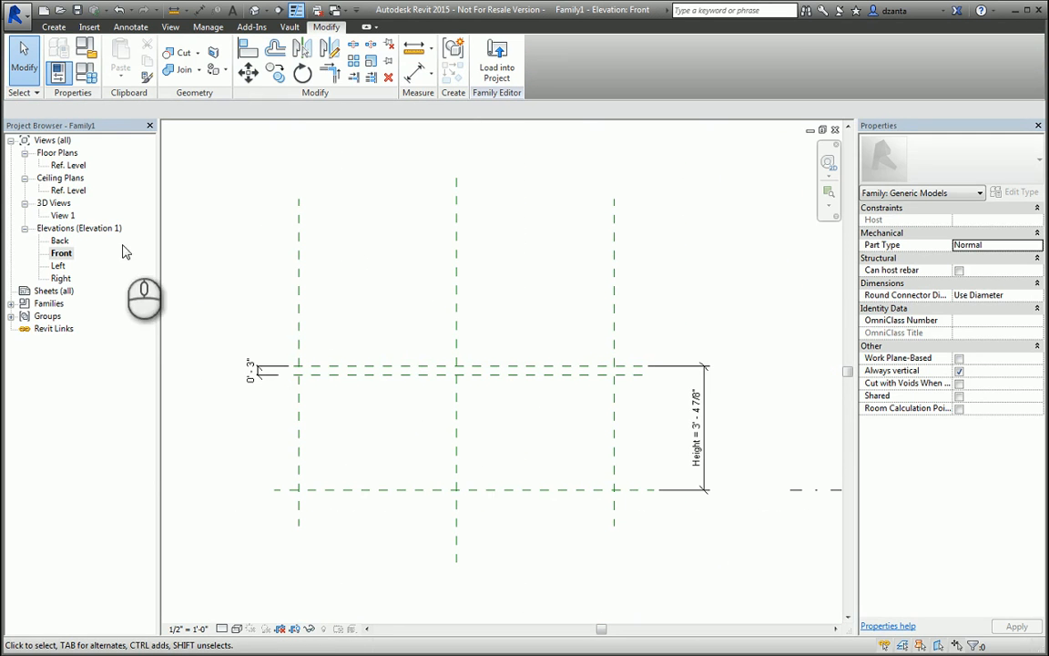
pyautogui.doubleClick(69, 165)
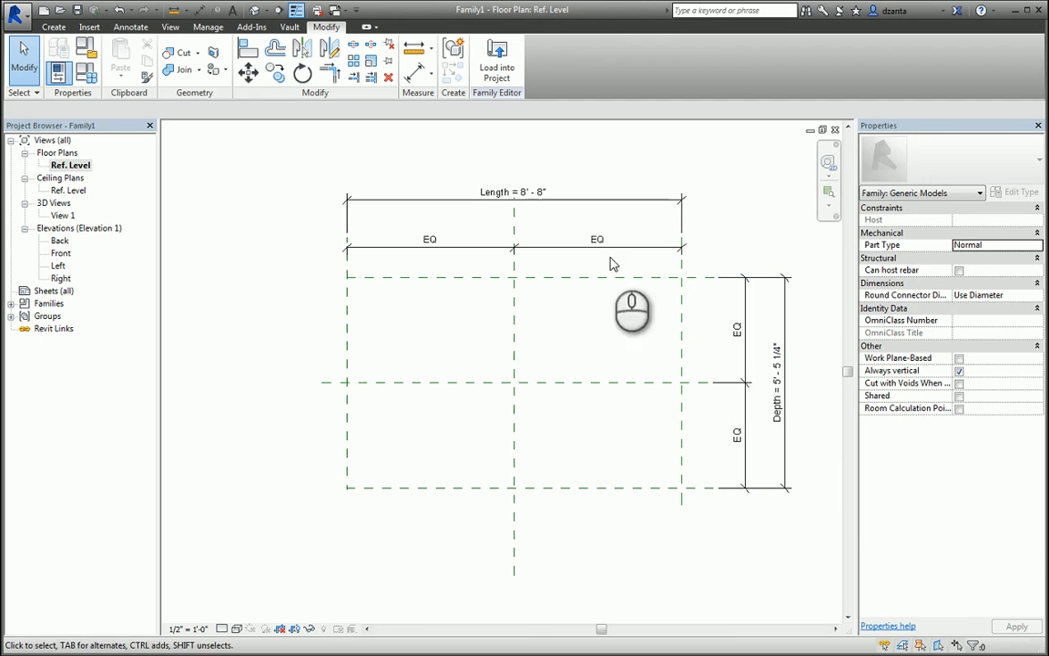
pyautogui.click(351, 489)
pyautogui.click(344, 486)
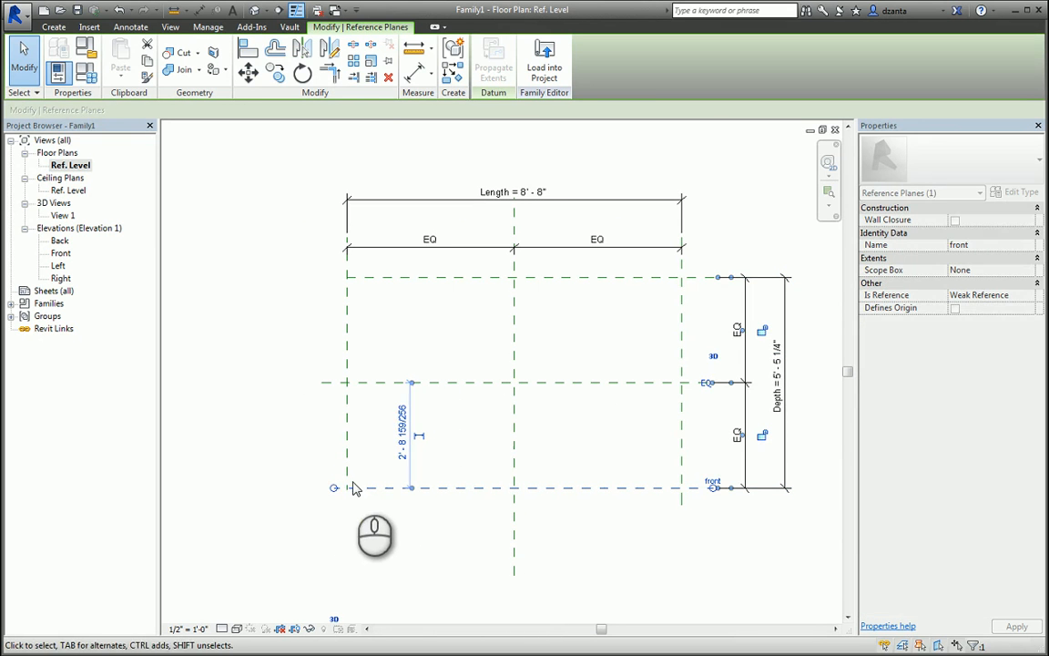
pyautogui.click(347, 469)
pyautogui.moveTo(349, 498); pyautogui.dragTo(347, 505)
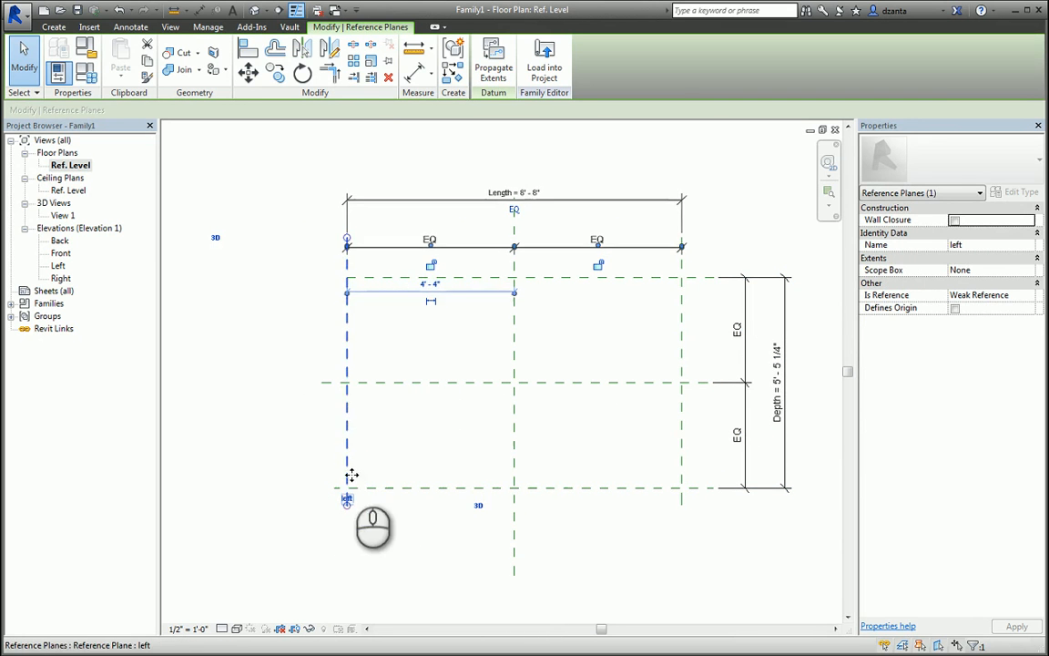
# Extend the left end of the "back" reference plane past the "left" reference plane.
pyautogui.click(356, 279)
pyautogui.moveTo(346, 279); pyautogui.dragTo(334, 279)
pyautogui.click(607, 516)
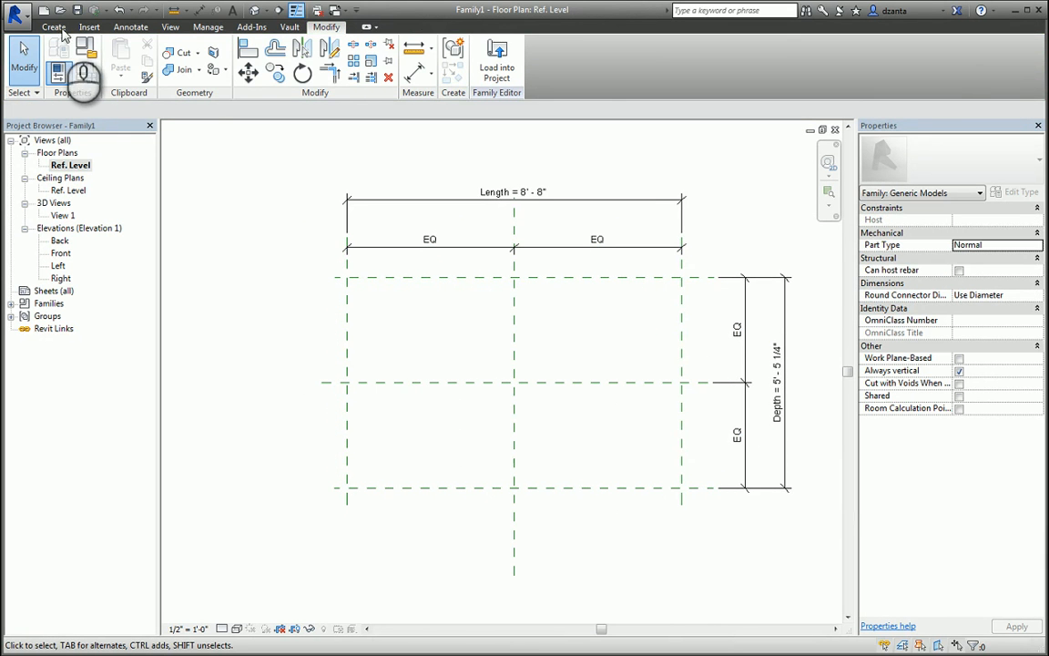
# Start an extrusion and sketch a rectangle from the left/back plane intersection to the opposite corner at the right and front planes.
pyautogui.click(55, 27)
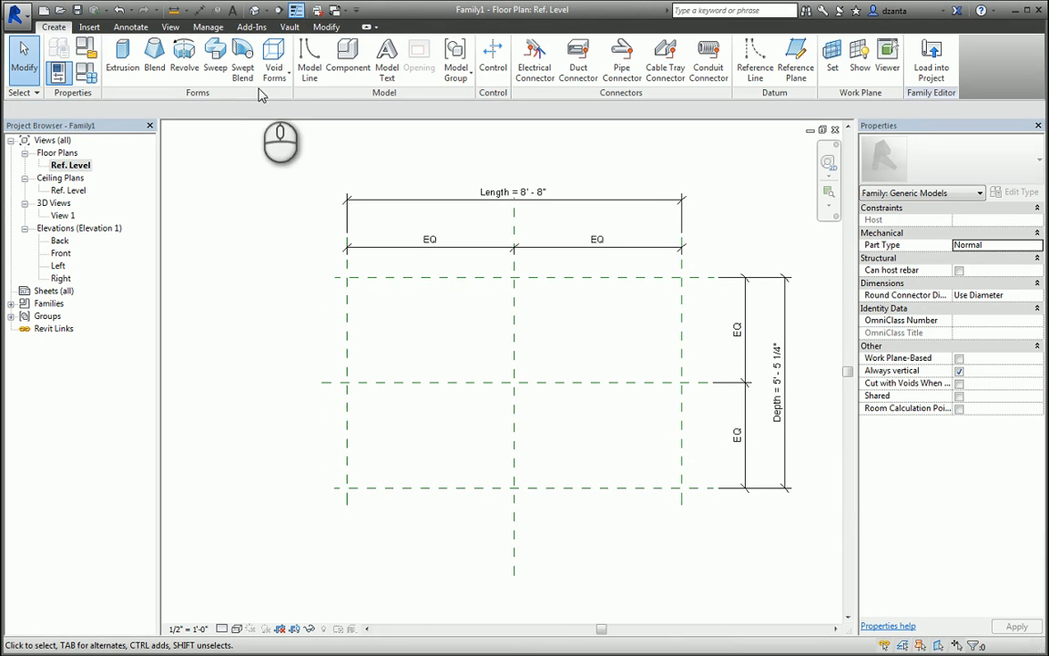
pyautogui.click(123, 60)
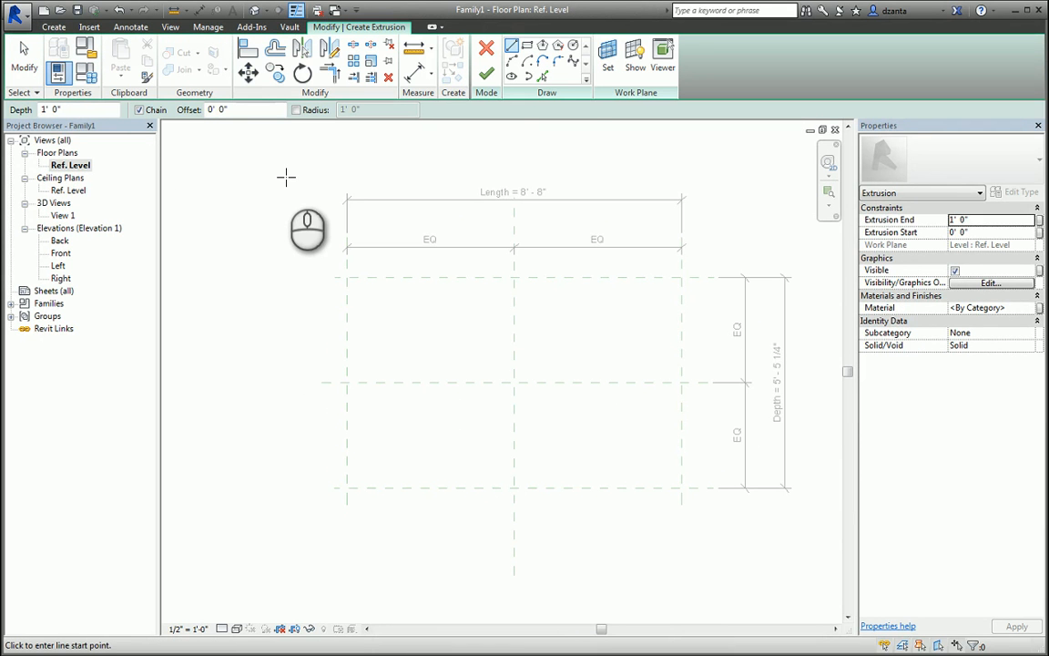
pyautogui.click(526, 46)
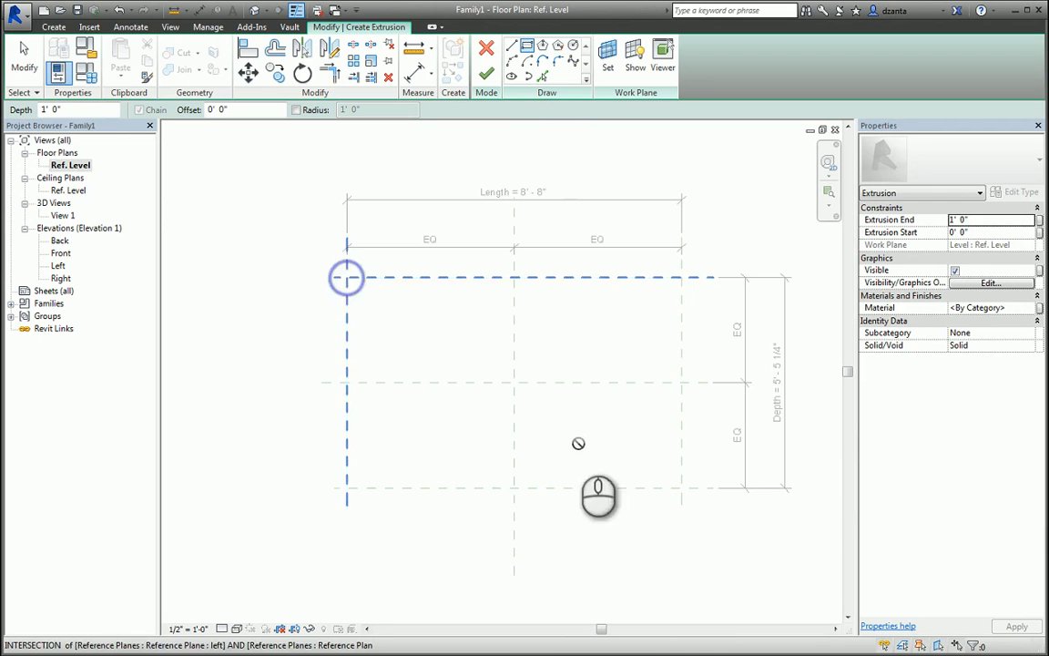
pyautogui.click(346, 278)
pyautogui.click(680, 488)
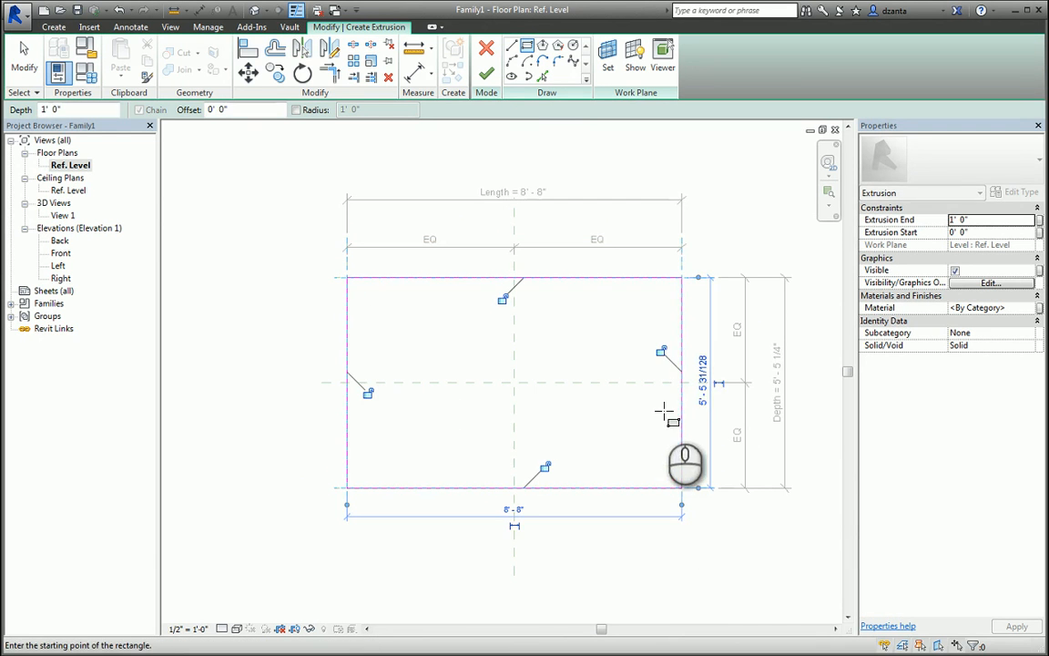
# Lock all four rectangle edges to their reference planes and end the rectangle tool.
pyautogui.click(660, 350)
pyautogui.click(502, 299)
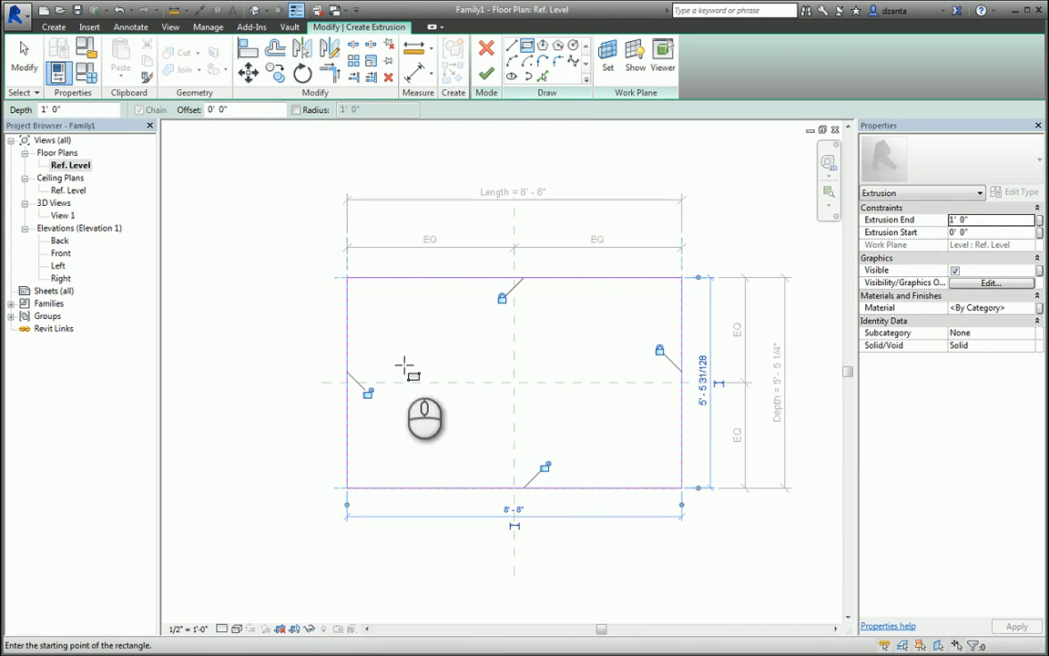
pyautogui.click(367, 391)
pyautogui.click(547, 465)
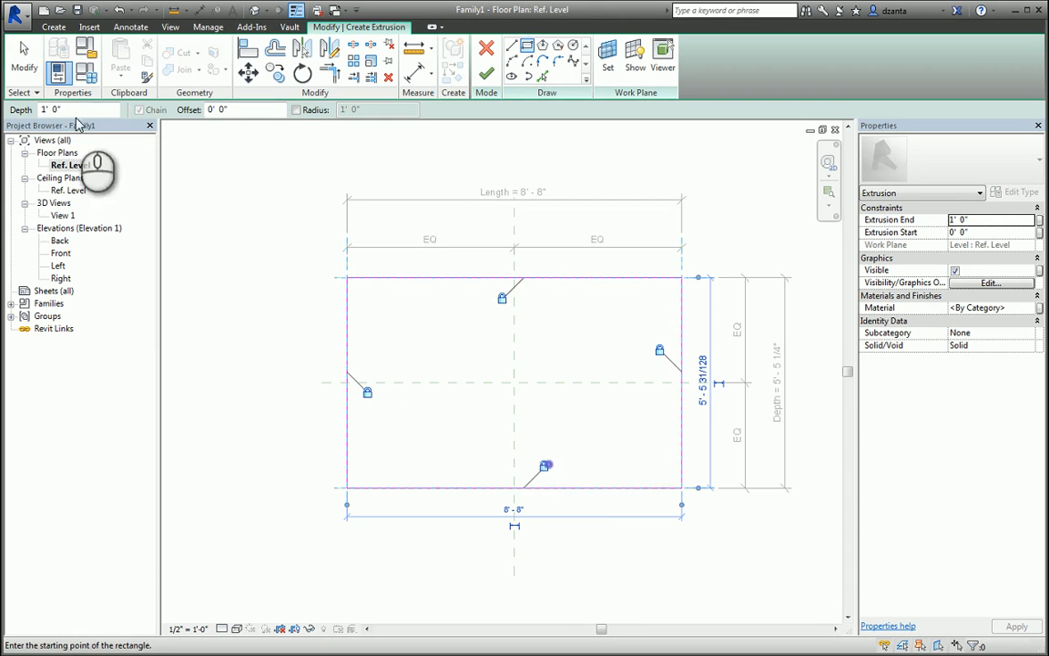
pyautogui.click(26, 68)
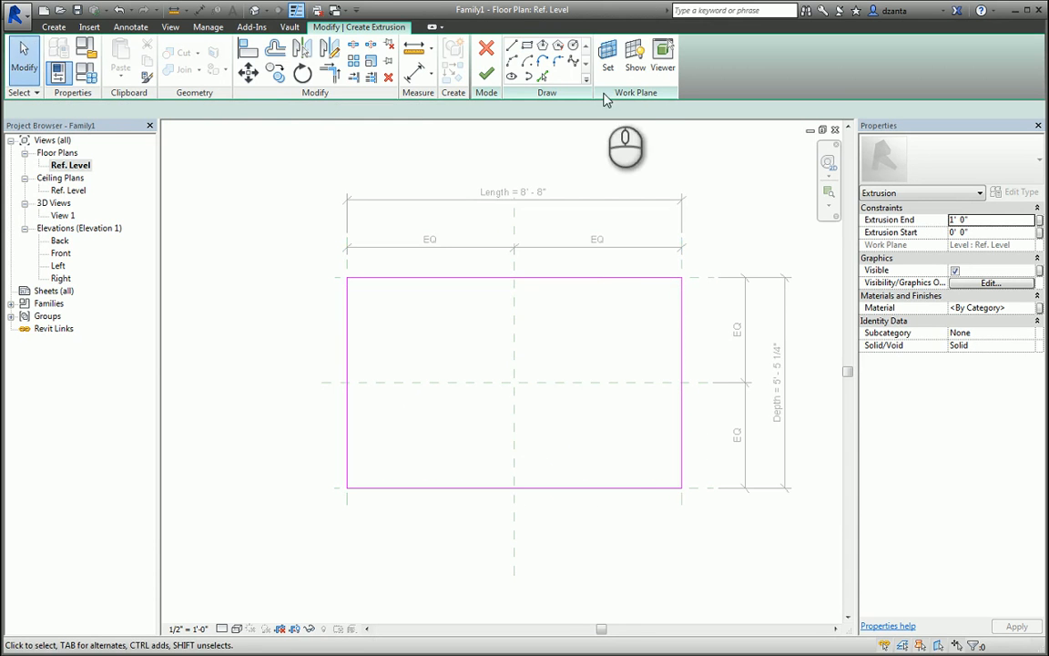
# Set the extrusion's work plane to "Reference Plane : top".
pyautogui.click(607, 57)
pyautogui.click(609, 330)
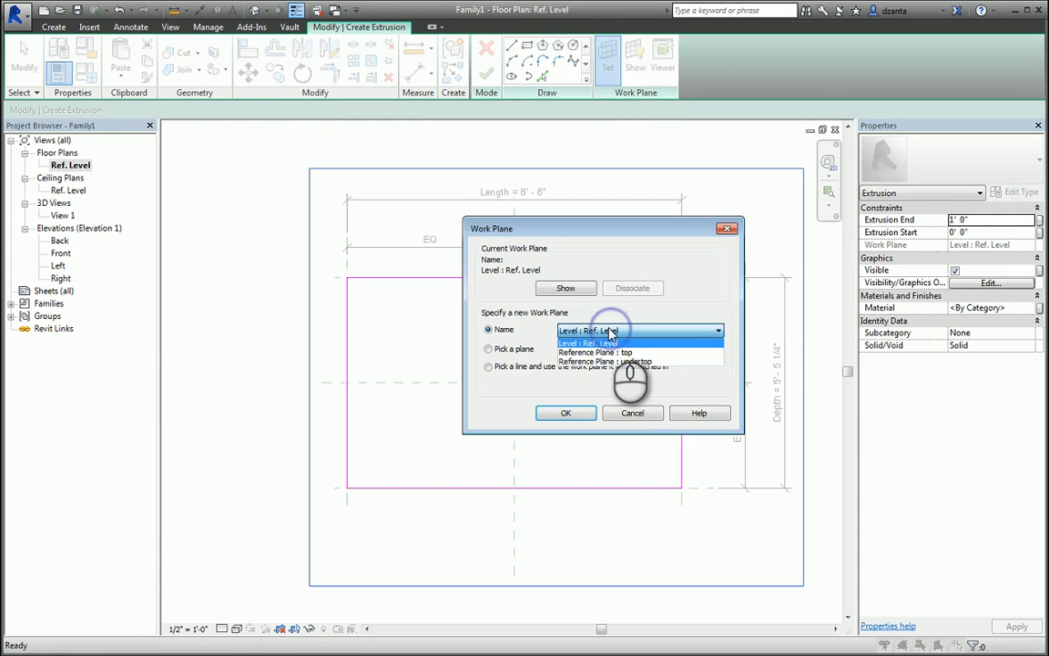
pyautogui.click(609, 352)
pyautogui.click(565, 413)
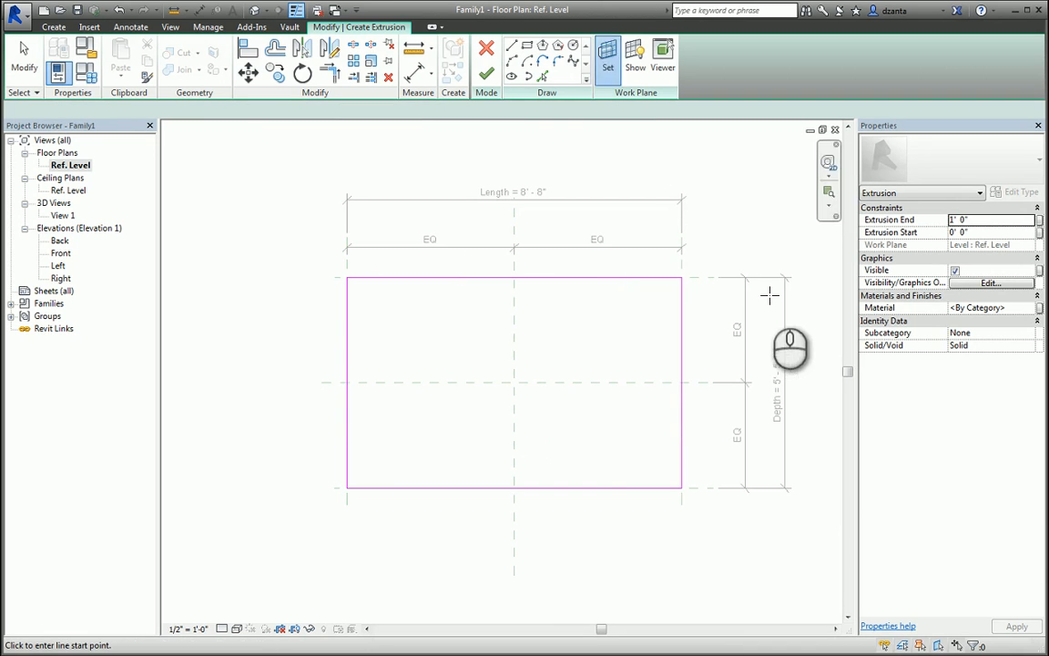
# Set the Extrusion End to 3", finish the extrusion and show it in the Front elevation.
pyautogui.click(984, 220)
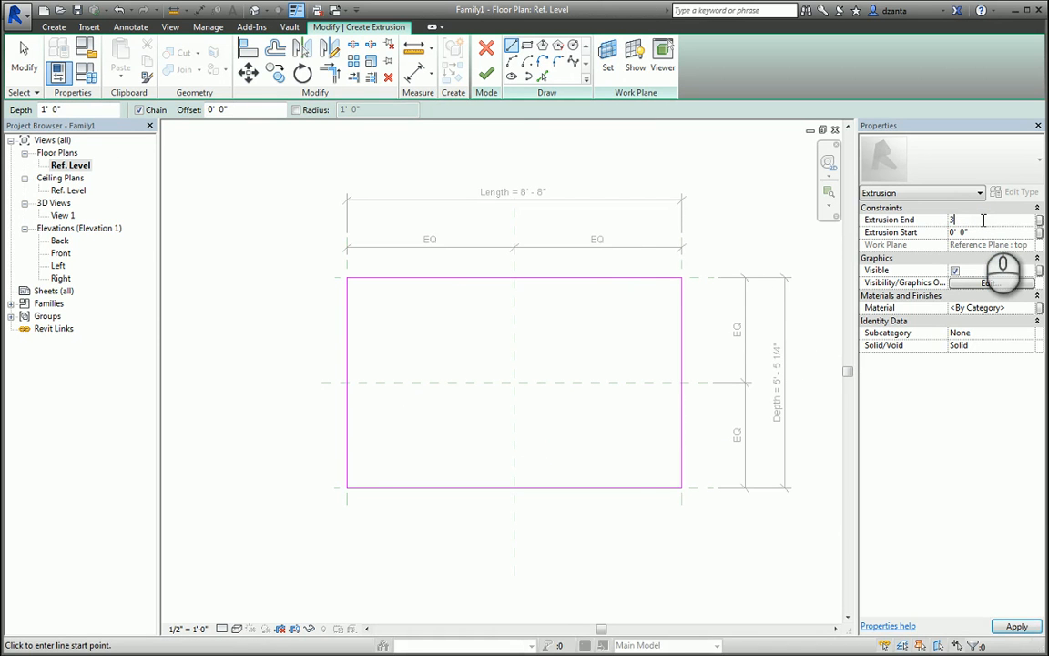
pyautogui.write('3')
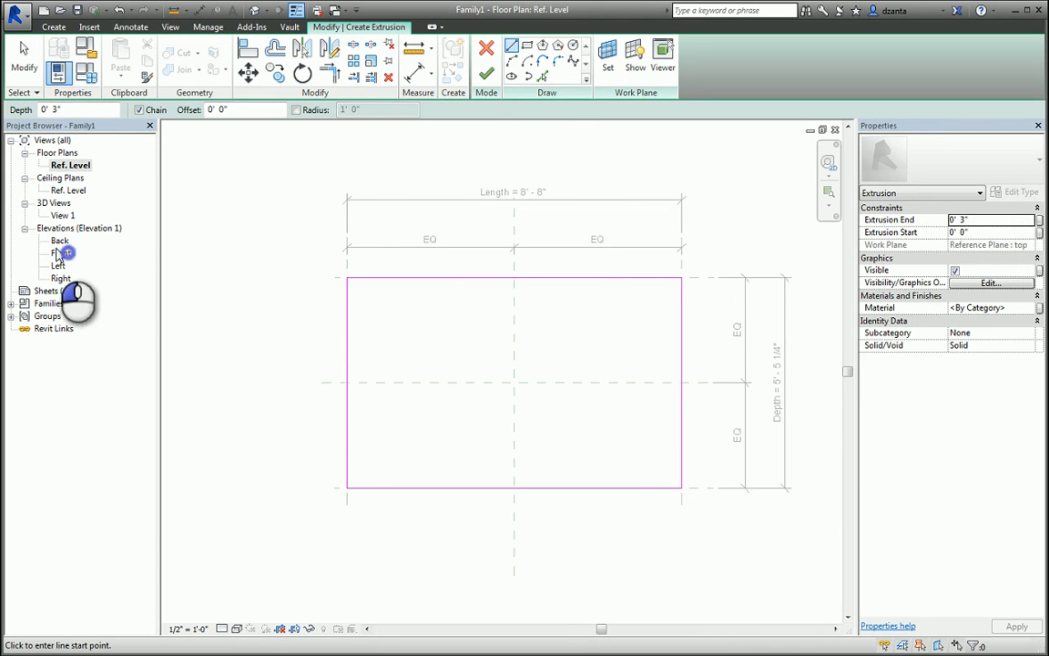
pyautogui.doubleClick(57, 253)
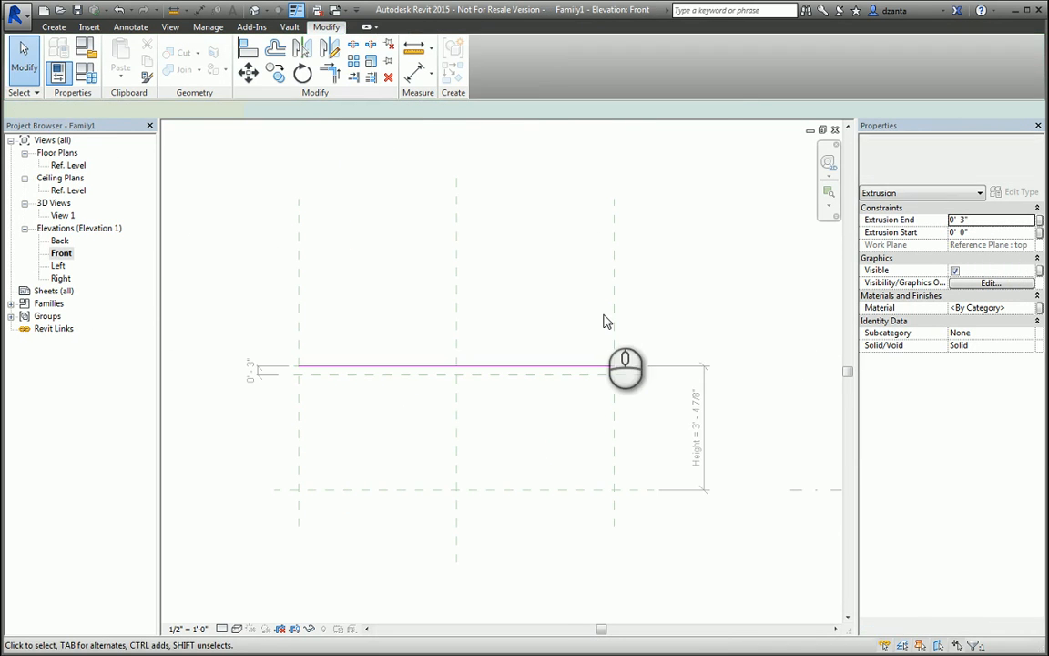
pyautogui.scroll(1, 413, 350)
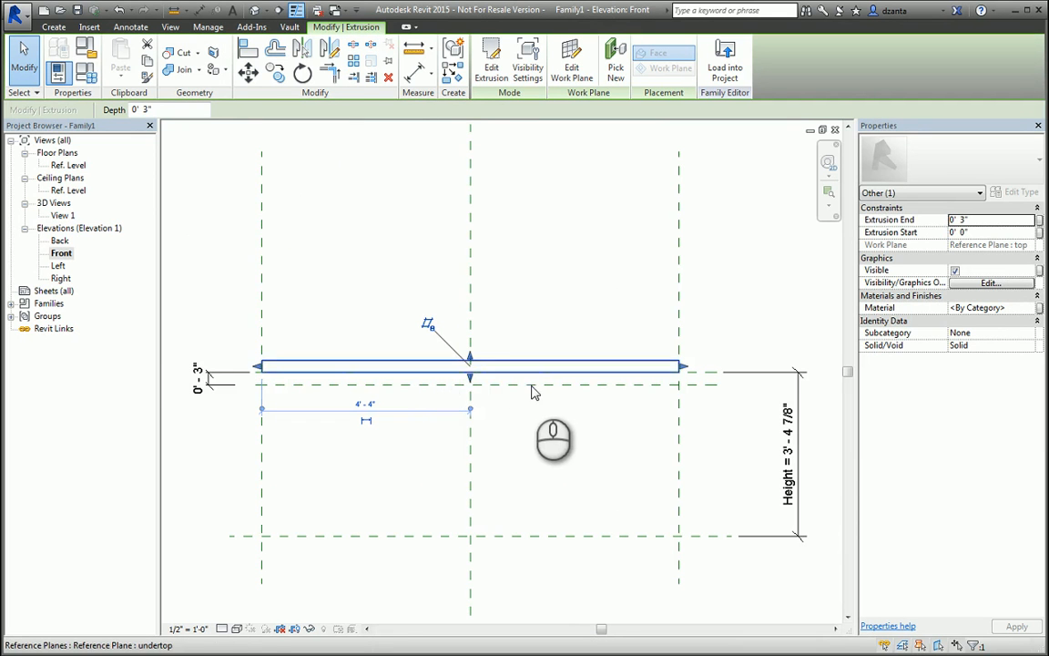
# Stretch the extrusion's lower face down to the "undertop" reference plane and lock it there.
pyautogui.scroll(1, 470, 383)
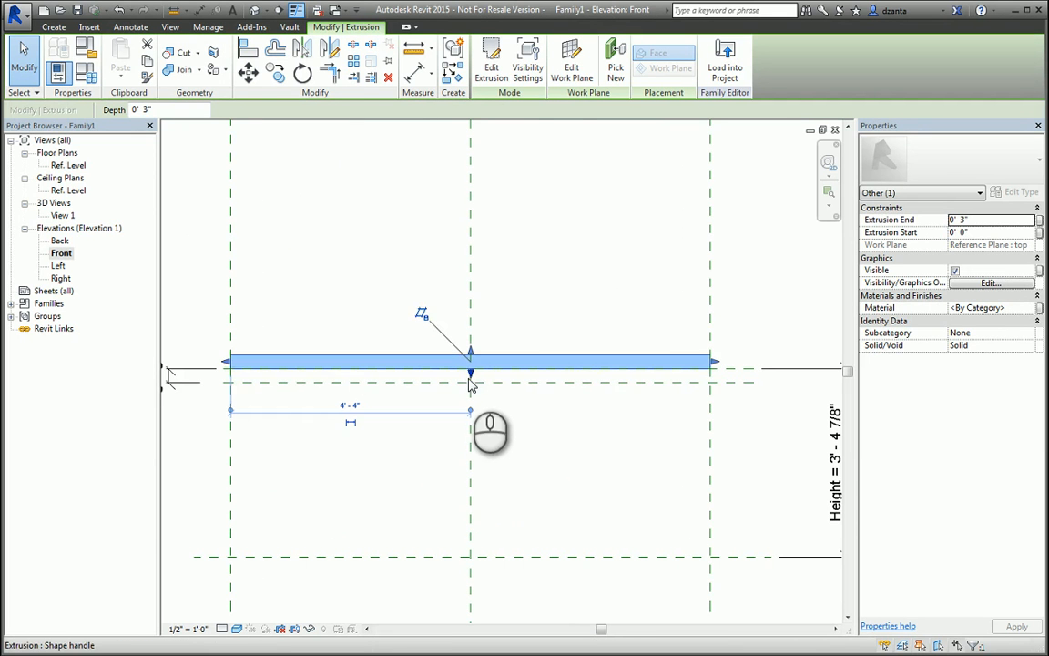
pyautogui.moveTo(471, 381); pyautogui.dragTo(472, 382)
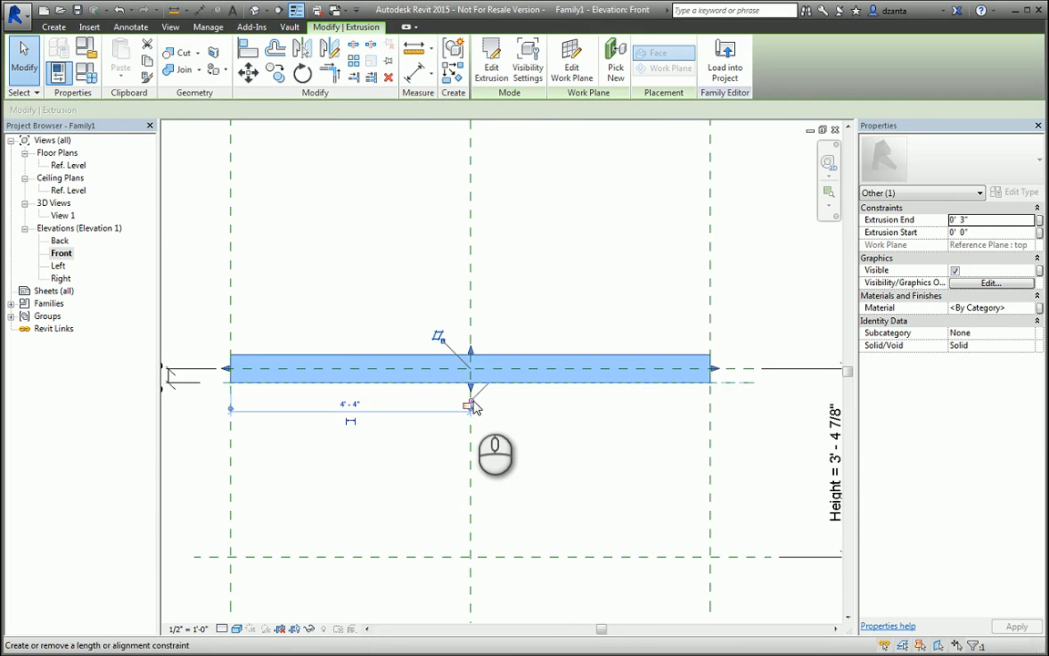
pyautogui.scroll(1, 471, 359)
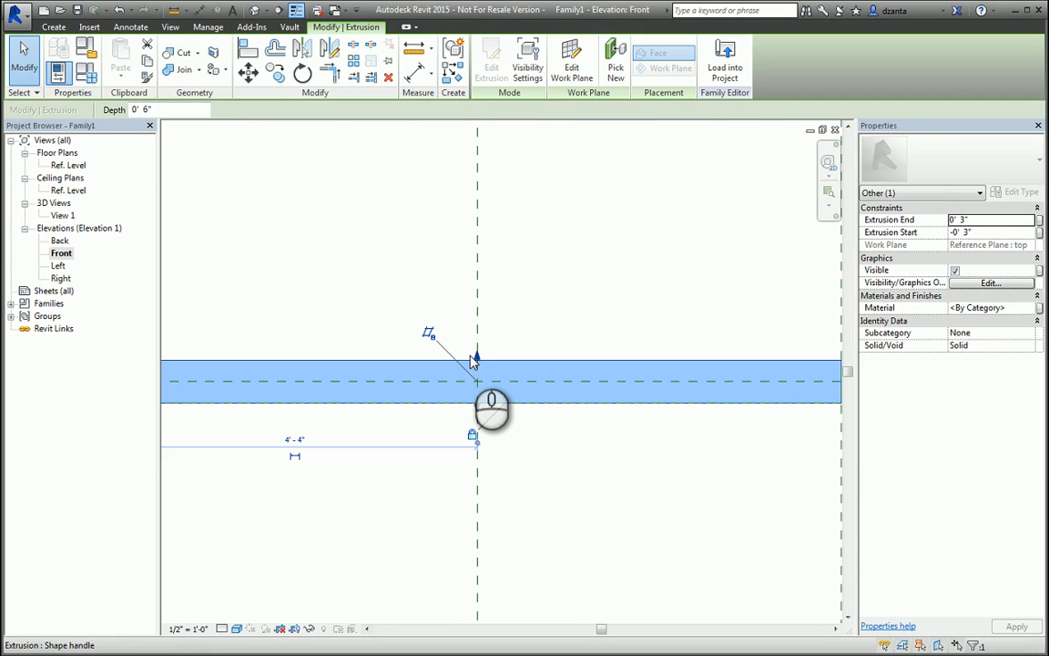
# Bring the extrusion's upper face down to the "top" reference plane.
pyautogui.moveTo(478, 361); pyautogui.dragTo(480, 382)
pyautogui.click(546, 333)
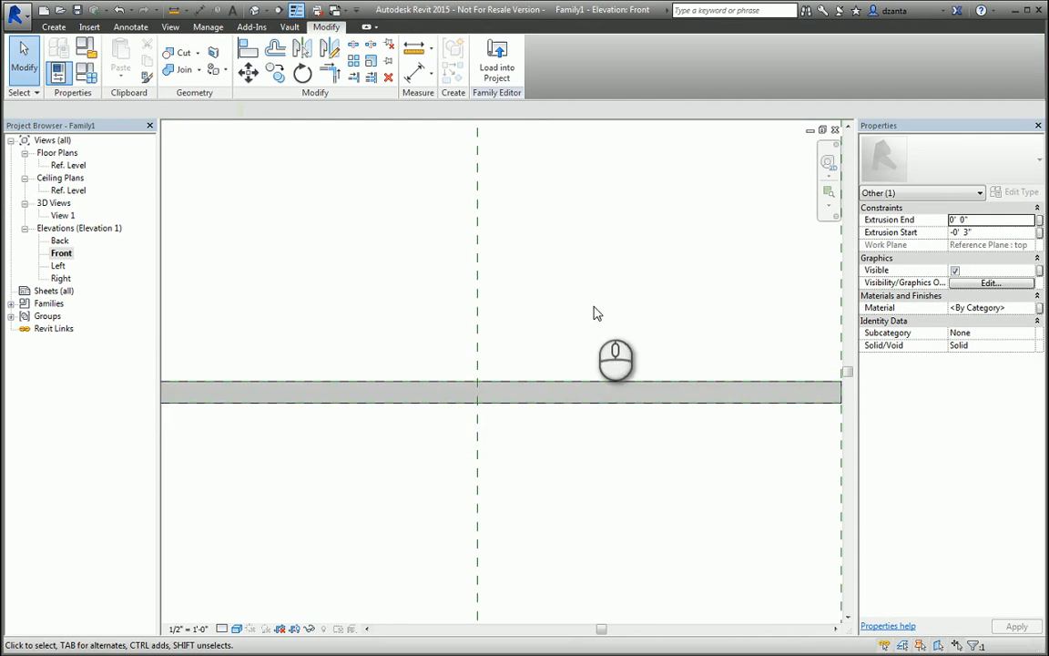
pyautogui.scroll(-3, 598, 309)
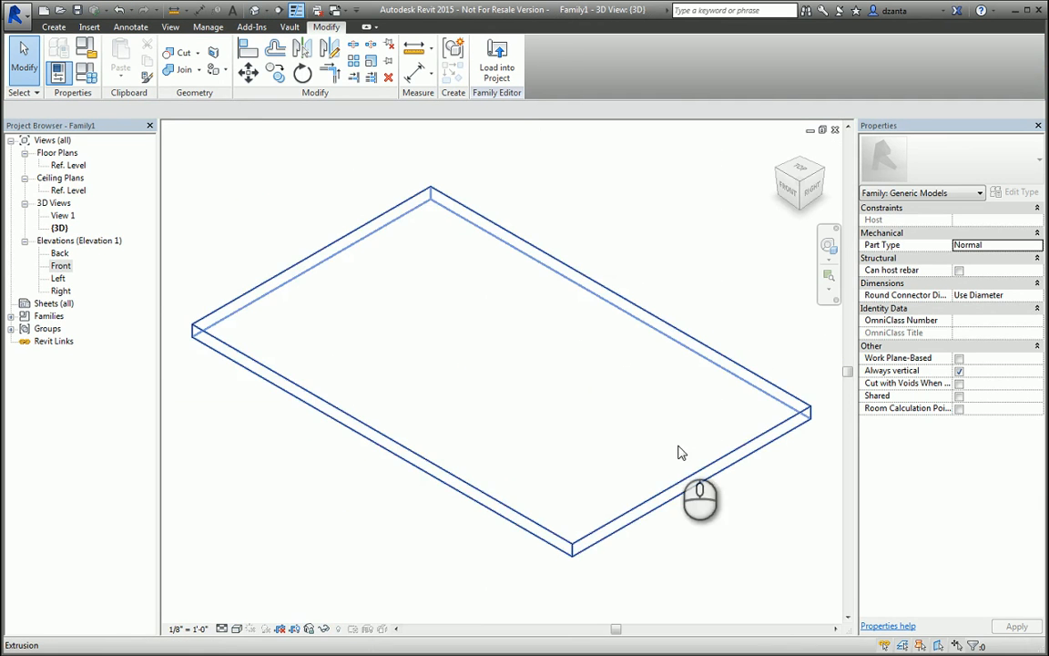
# View the extrusion in the default 3D view with the Shaded visual style, and close that view.
pyautogui.press('s')
pyautogui.press('d')
pyautogui.click(737, 503)
pyautogui.click(835, 129)
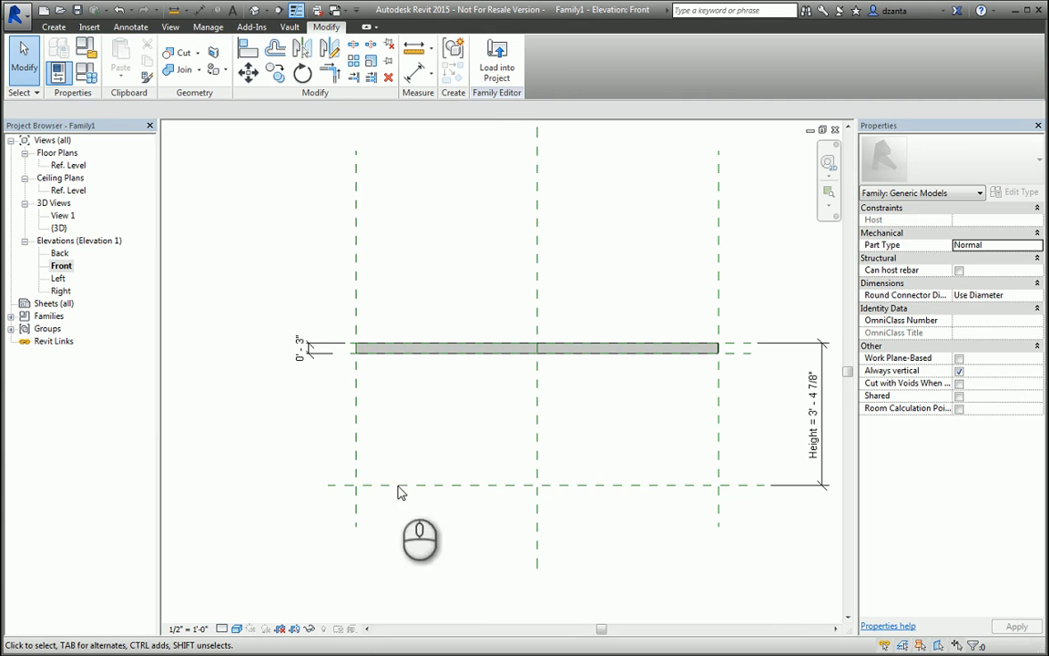
# In the Ref. Level floor plan, draw a vertical reference plane about 5" inside the "left" plane.
pyautogui.doubleClick(71, 165)
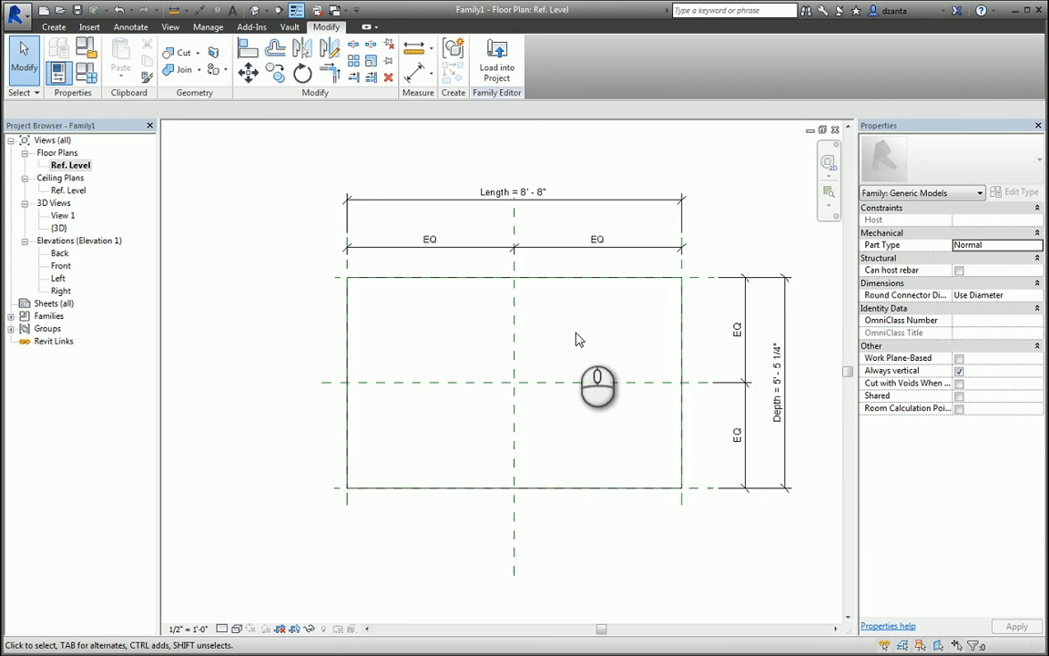
pyautogui.scroll(1, 576, 339)
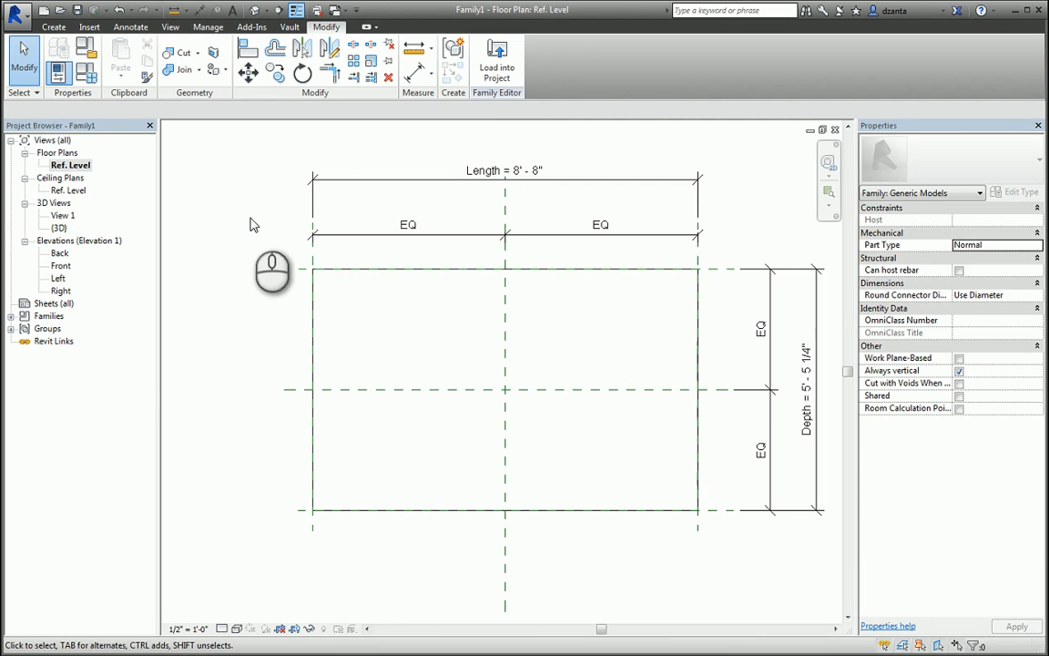
pyautogui.press('r')
pyautogui.press('p')
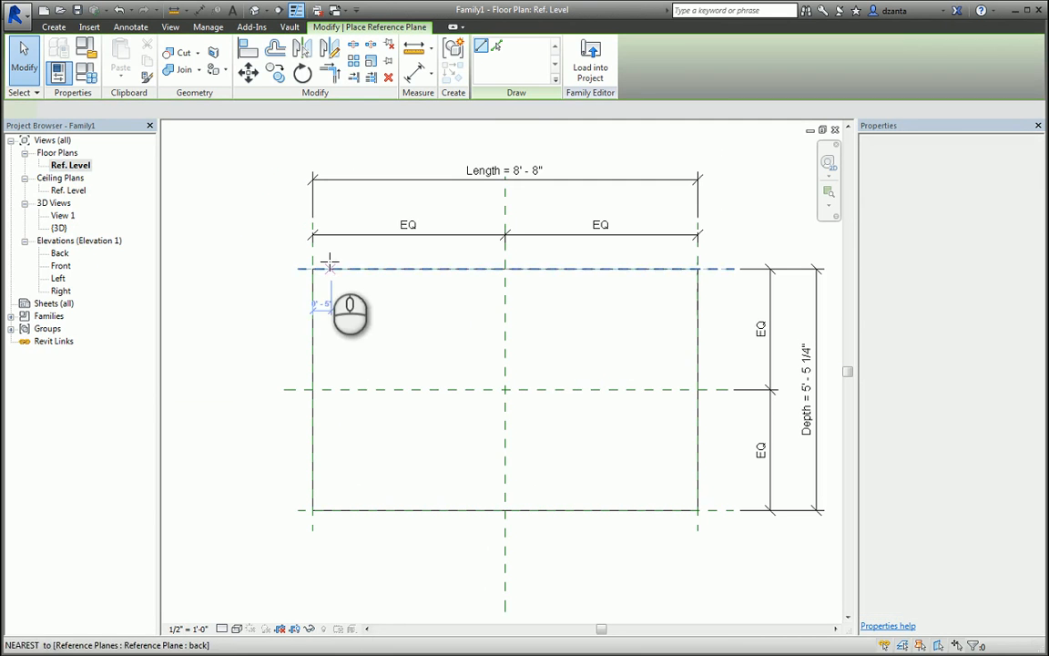
pyautogui.click(331, 258)
pyautogui.click(332, 540)
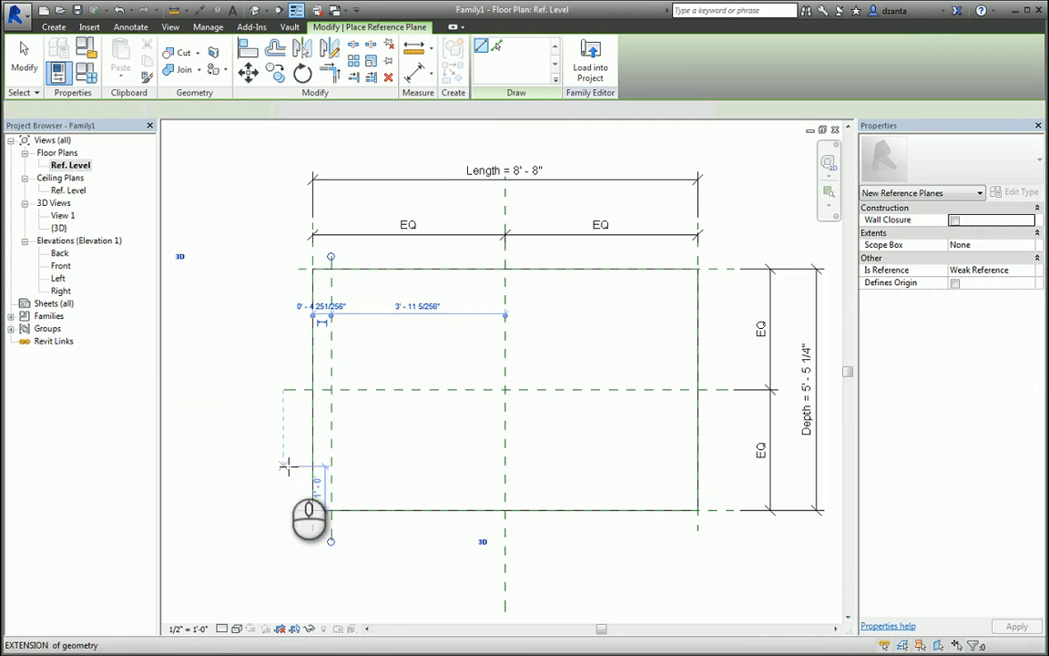
# Draw two horizontal reference planes, about 5" inside the "front" plane and about 7" inside the "back" plane.
pyautogui.click(298, 492)
pyautogui.click(711, 492)
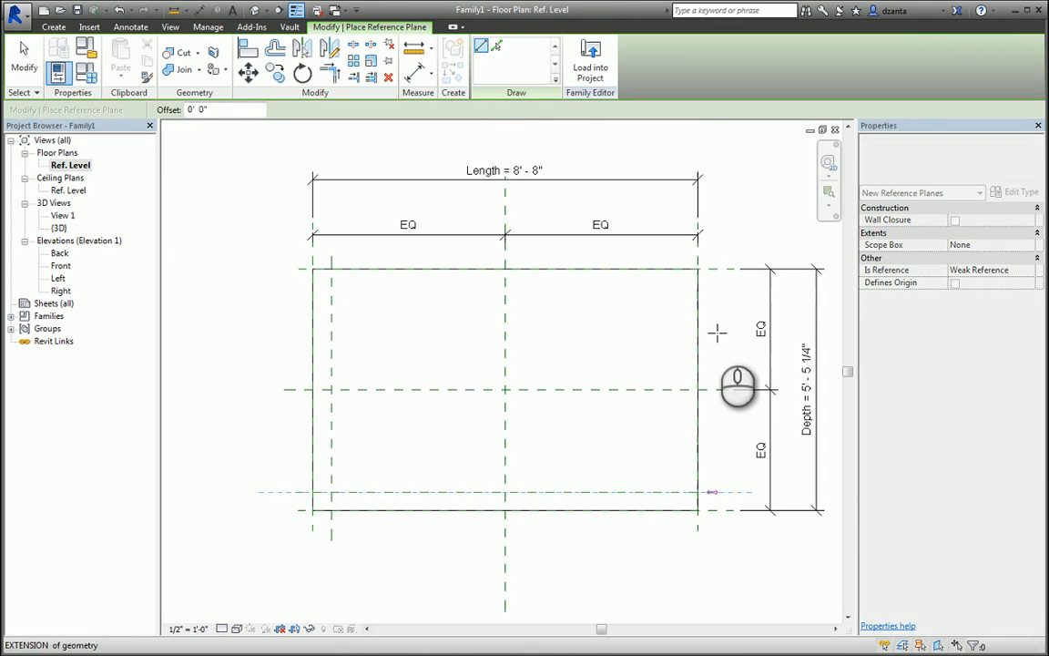
pyautogui.click(714, 293)
pyautogui.click(298, 293)
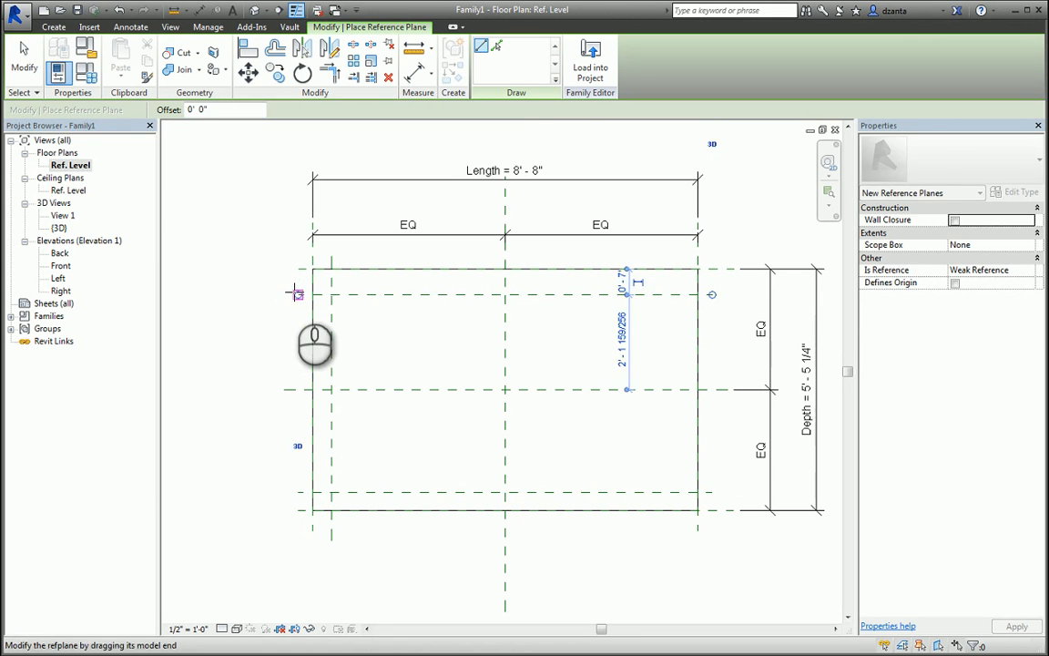
# Add aligned dimensions from the "back" and "front" reference planes to the new horizontal planes just inside them.
pyautogui.press('Escape')
pyautogui.press('d')
pyautogui.press('i')
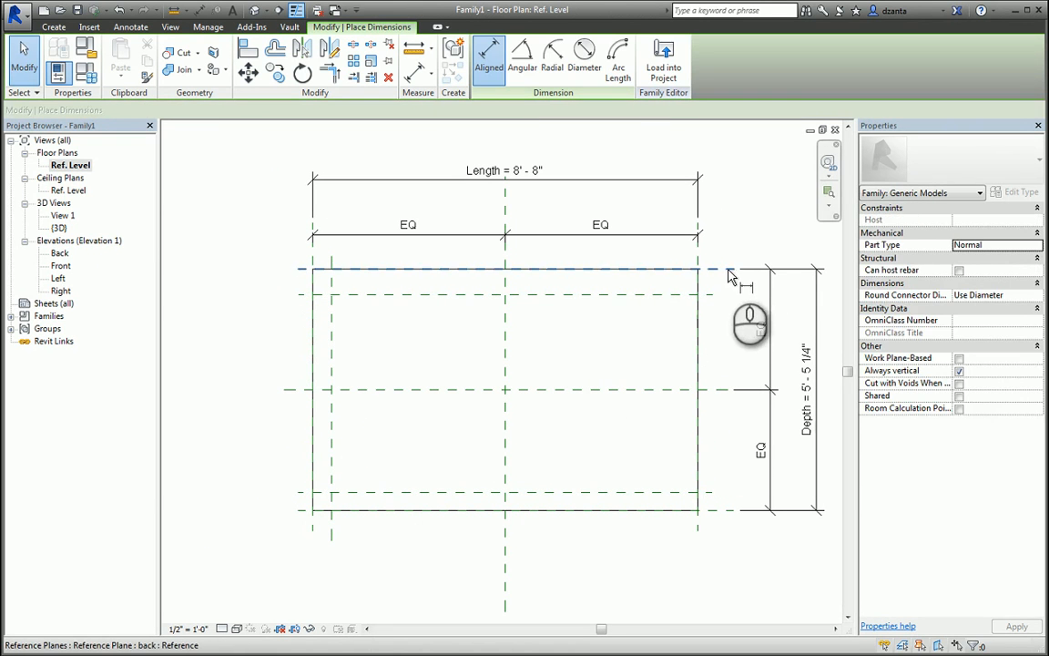
pyautogui.click(724, 284)
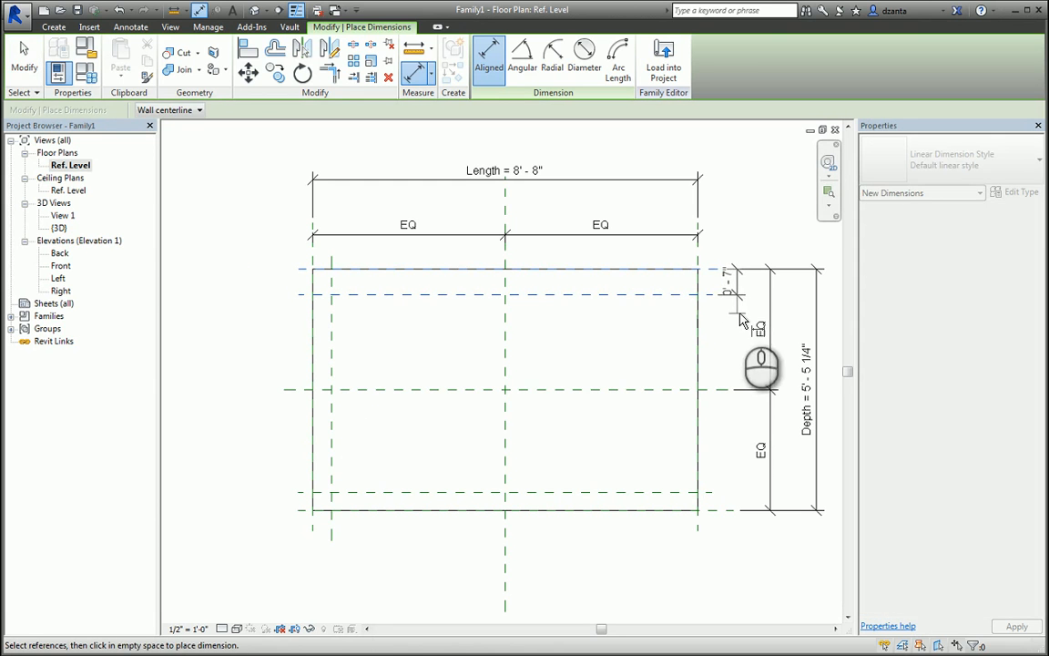
pyautogui.click(741, 318)
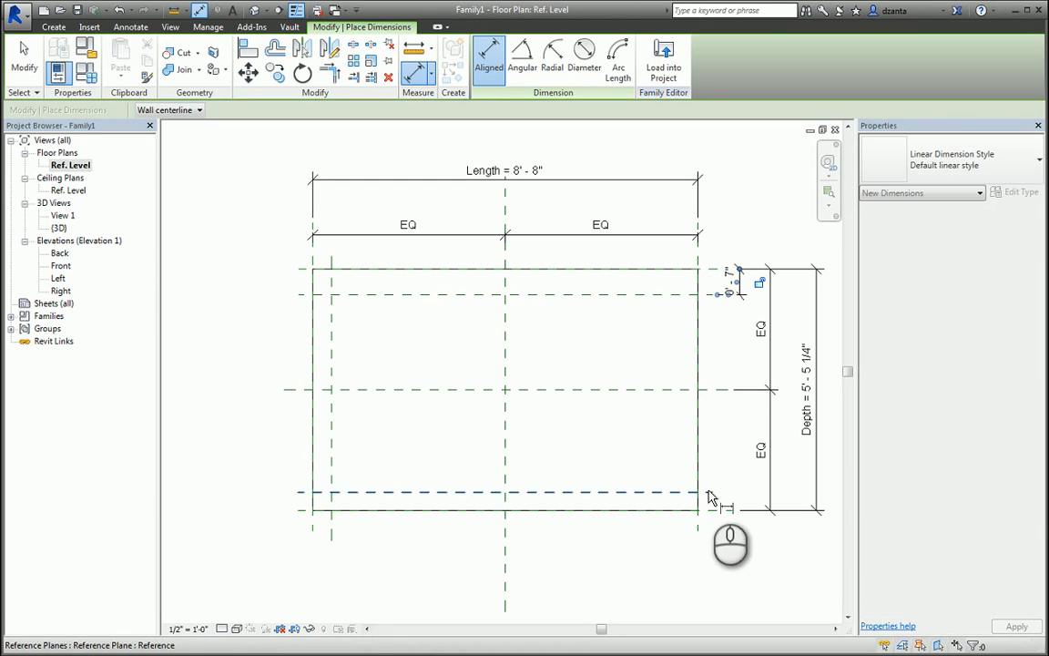
pyautogui.click(711, 509)
pyautogui.click(739, 452)
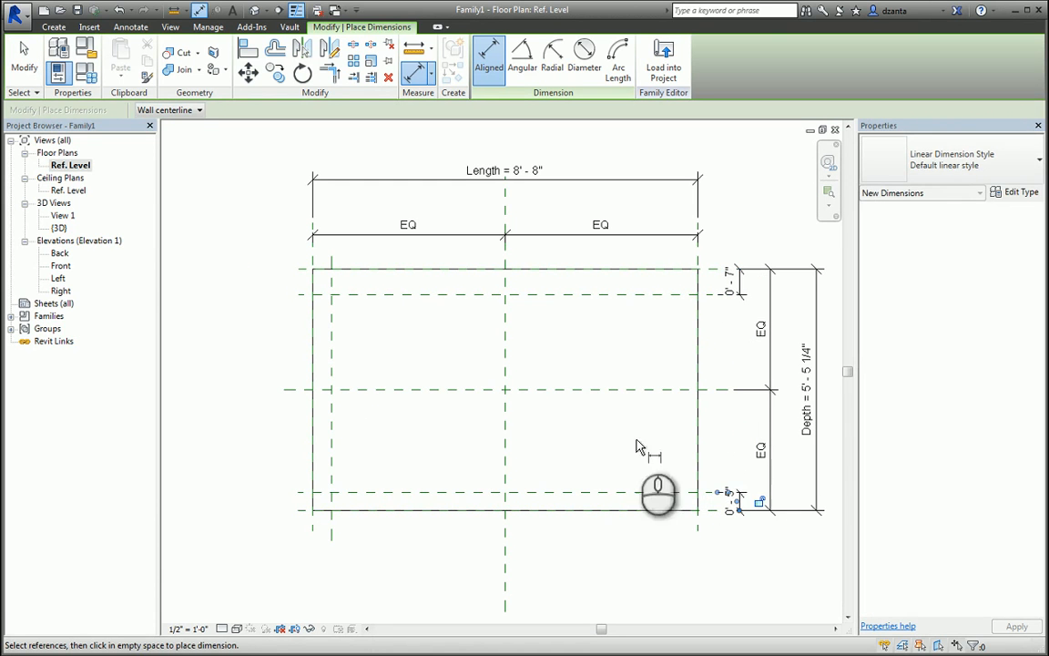
# Add an aligned dimension between the "left" reference plane and the vertical plane just inside it, placed below the plan.
pyautogui.click(330, 540)
pyautogui.click(313, 538)
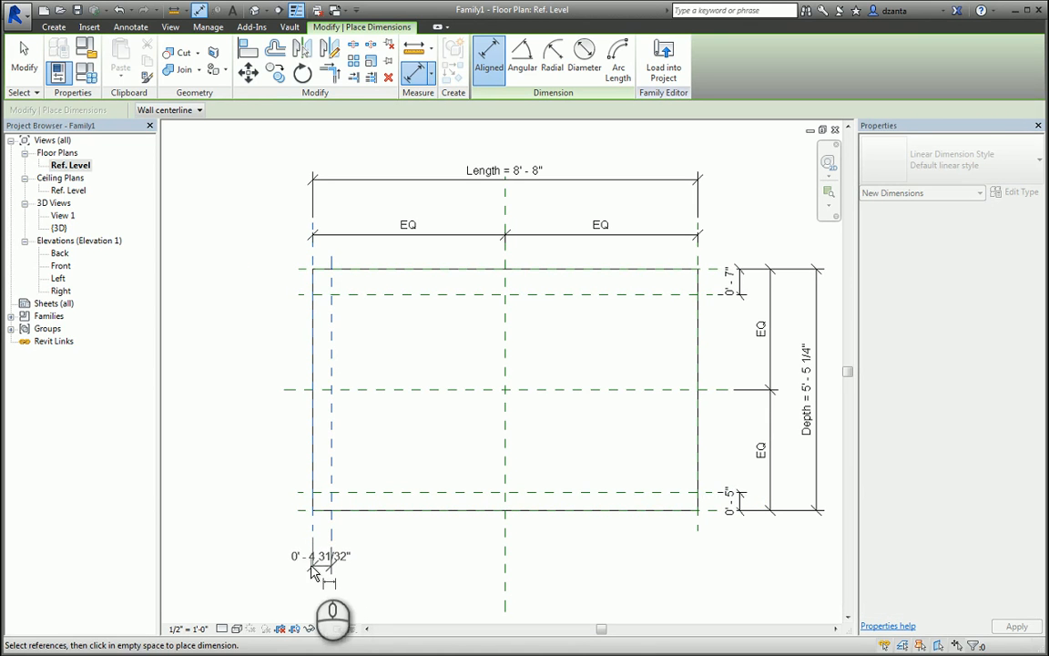
pyautogui.click(321, 570)
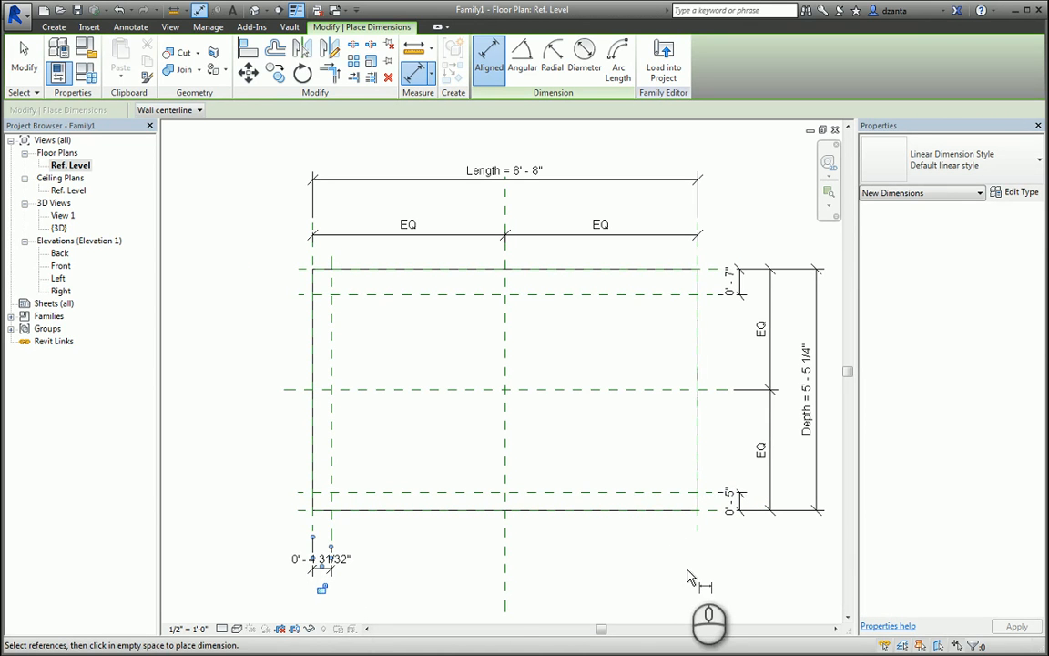
pyautogui.press('Escape')
pyautogui.press('Escape')
# Draw a vertical reference plane about 6" inside the "right" plane, matching the extents of the opposite inner plane.
pyautogui.press('r')
pyautogui.press('p')
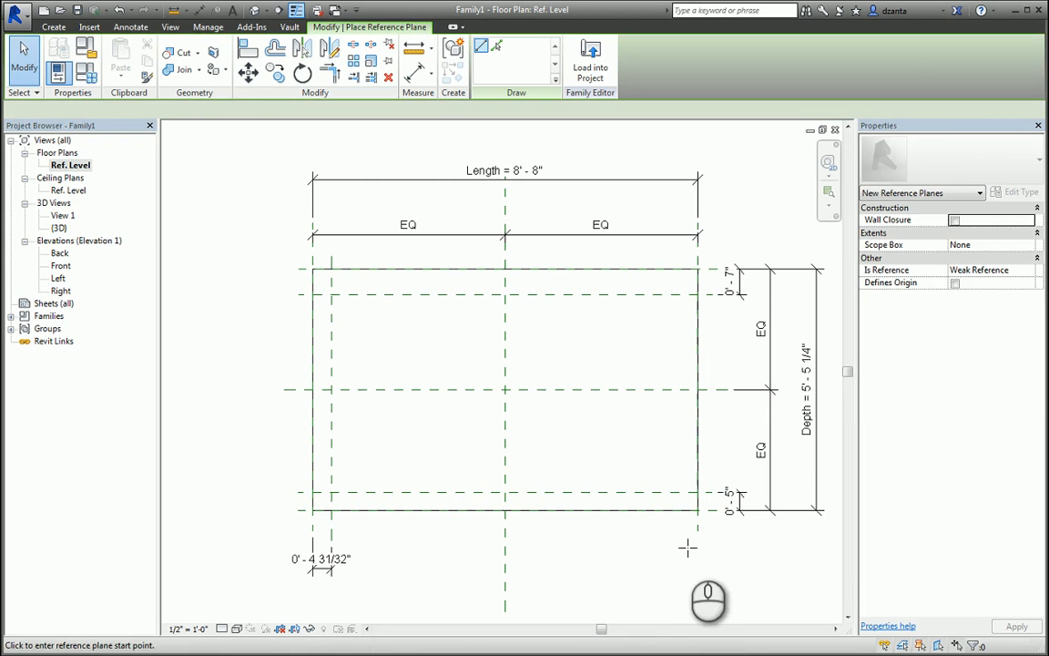
pyautogui.click(676, 542)
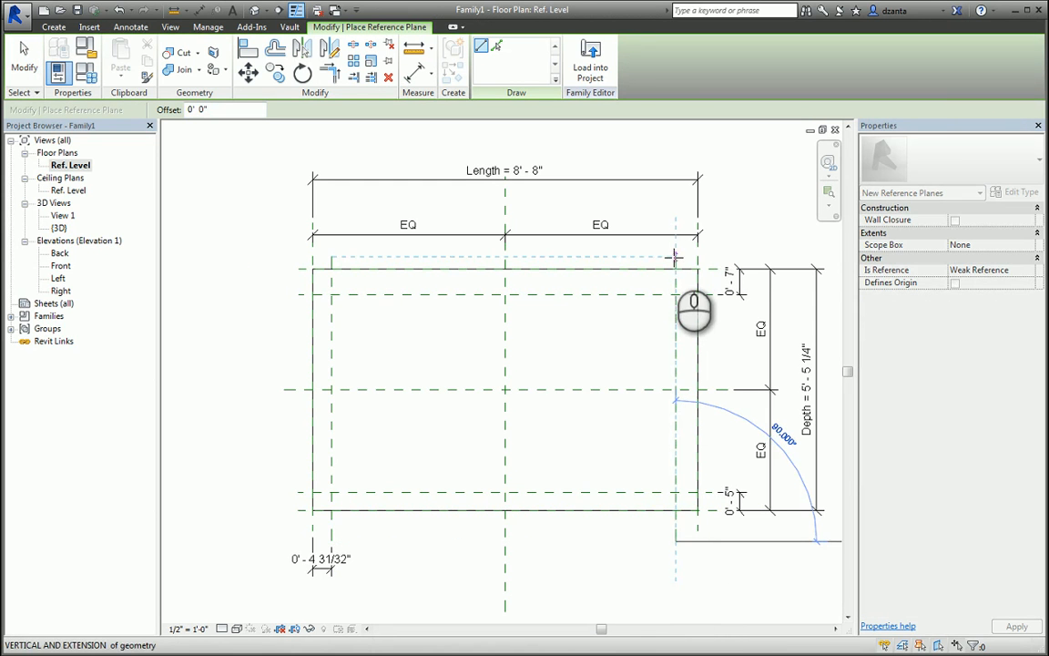
pyautogui.click(675, 256)
pyautogui.press('Escape')
pyautogui.press('Escape')
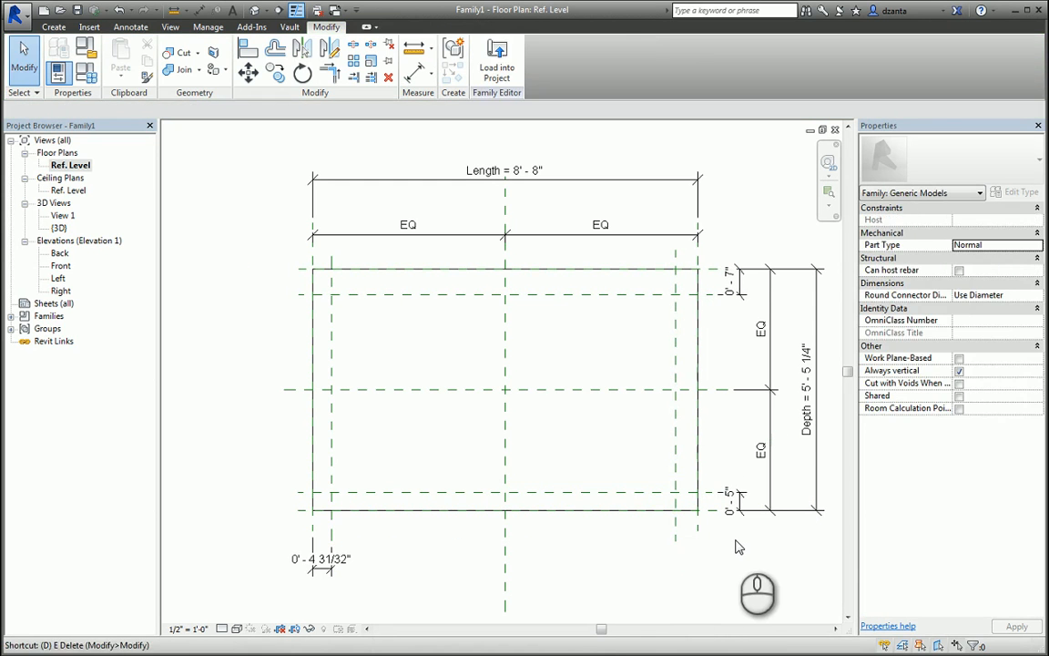
# Add an aligned dimension between the "right" reference plane and the vertical plane just inside it, placed below the plan.
pyautogui.press('i')
pyautogui.click(698, 529)
pyautogui.click(676, 533)
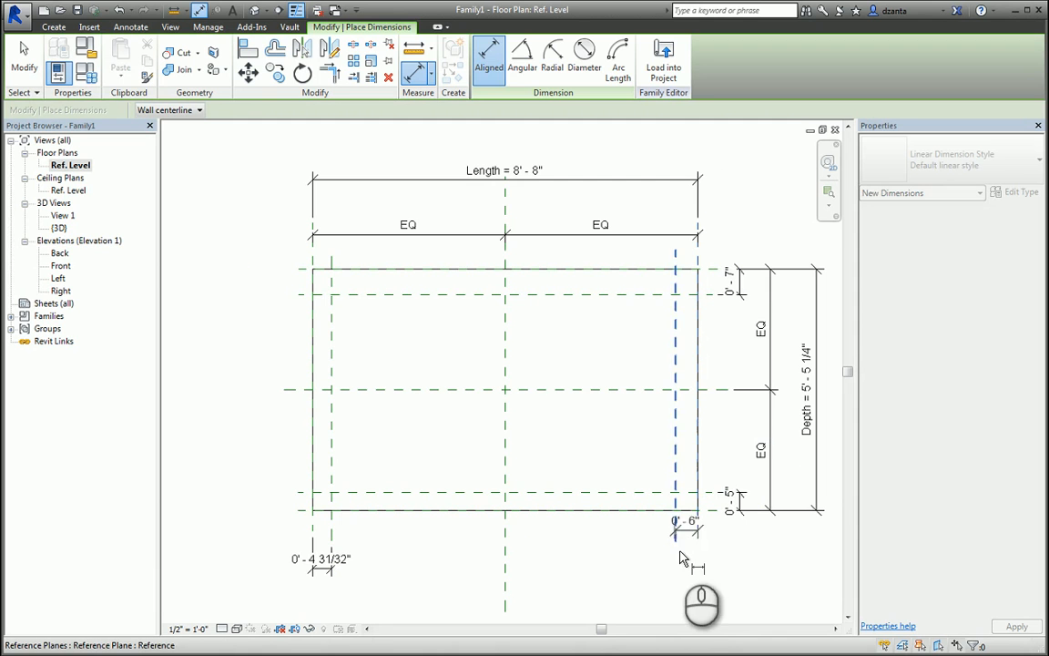
pyautogui.click(696, 577)
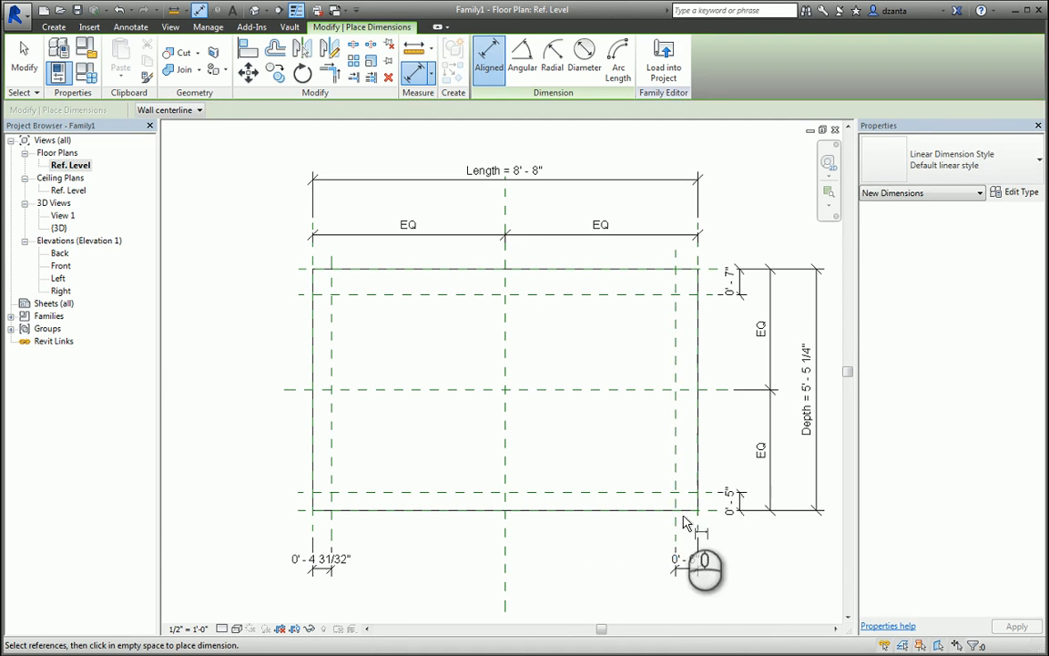
pyautogui.press('Escape')
pyautogui.press('Escape')
pyautogui.click(675, 550)
pyautogui.click(724, 563)
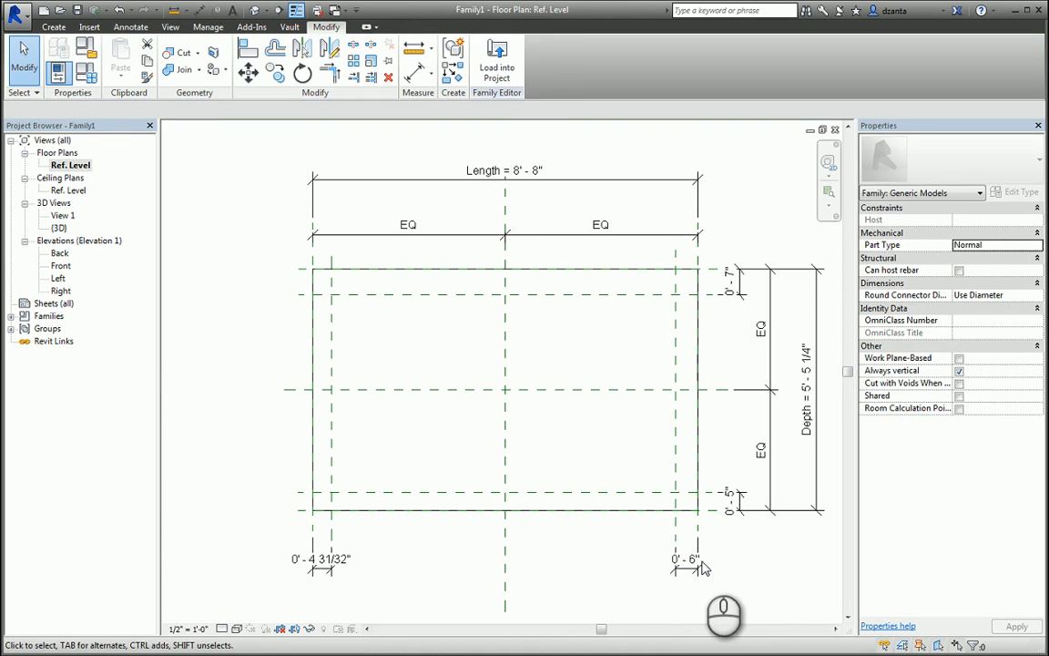
pyautogui.click(689, 560)
pyautogui.click(350, 542)
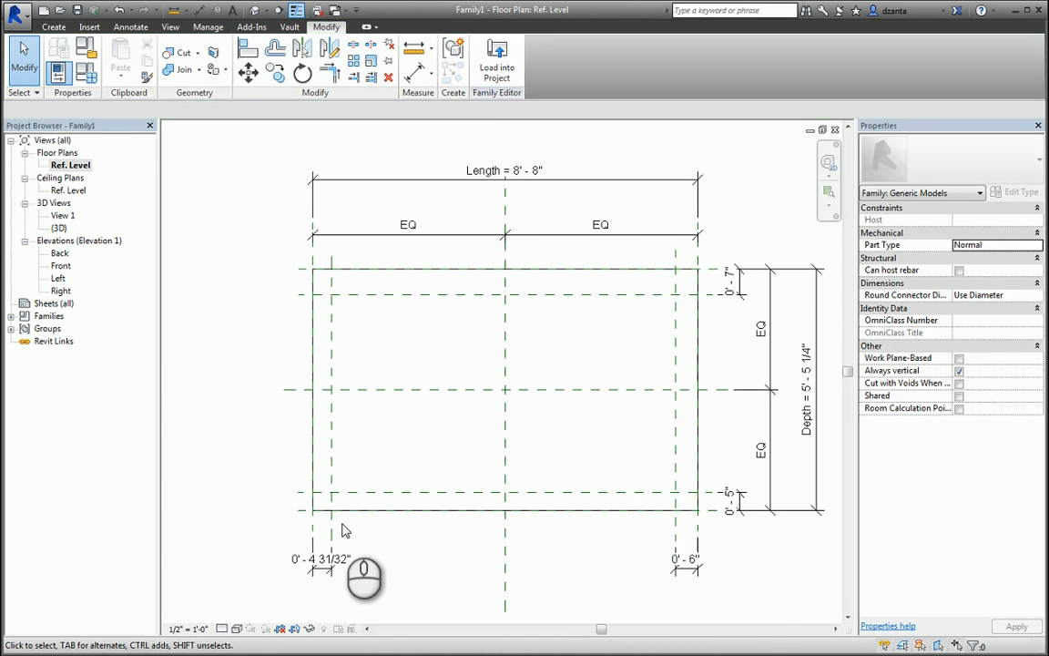
# Set the distance from the "front" plane to its inner horizontal plane to 6" and lock that dimension.
pyautogui.click(508, 492)
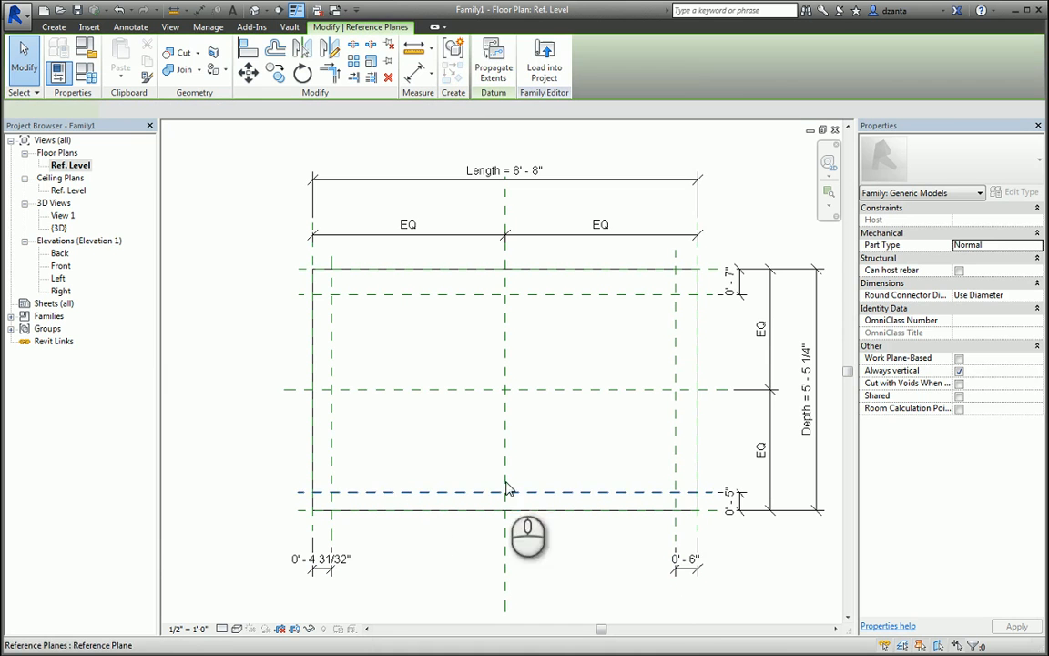
pyautogui.click(731, 498)
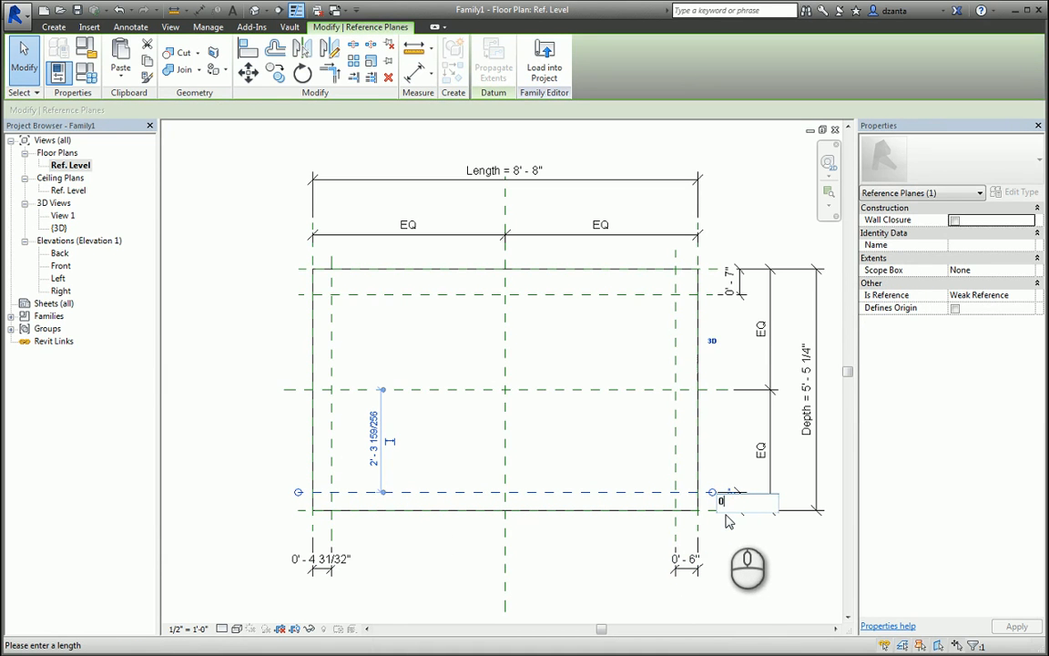
pyautogui.press('Return')
pyautogui.click(725, 533)
pyautogui.click(741, 502)
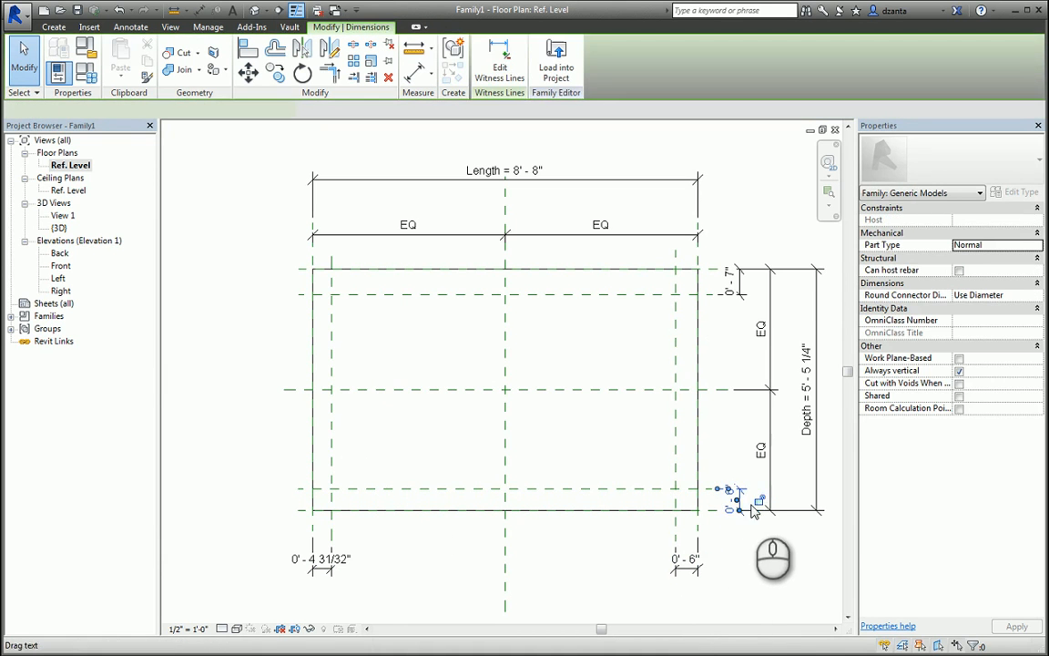
pyautogui.click(741, 536)
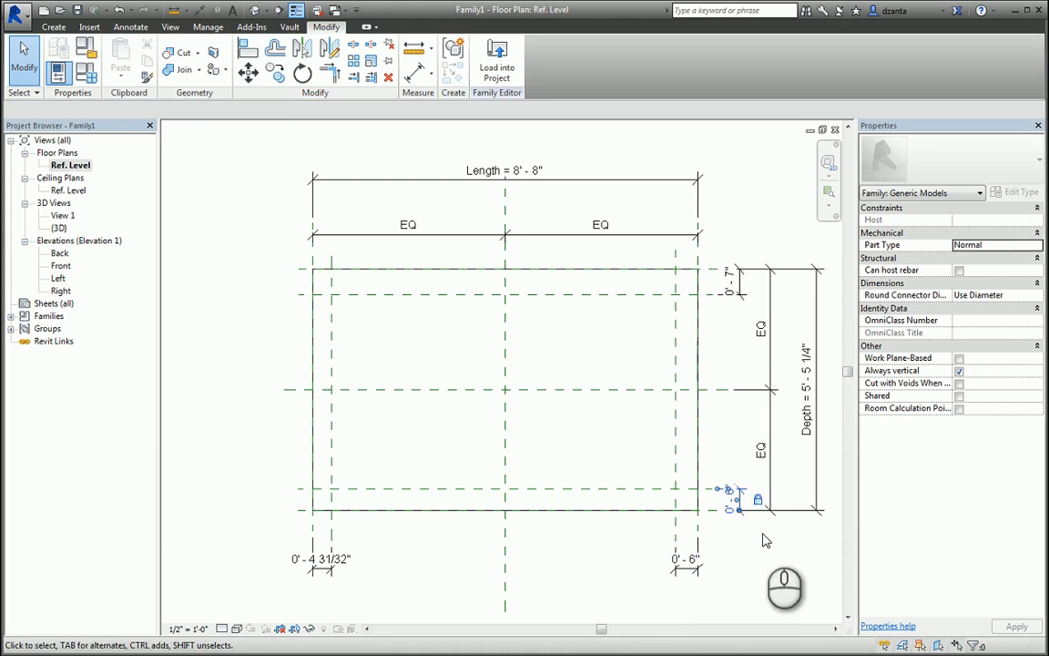
# Set the distance from the "back" plane to its inner horizontal plane to 6".
pyautogui.click(729, 293)
pyautogui.click(729, 283)
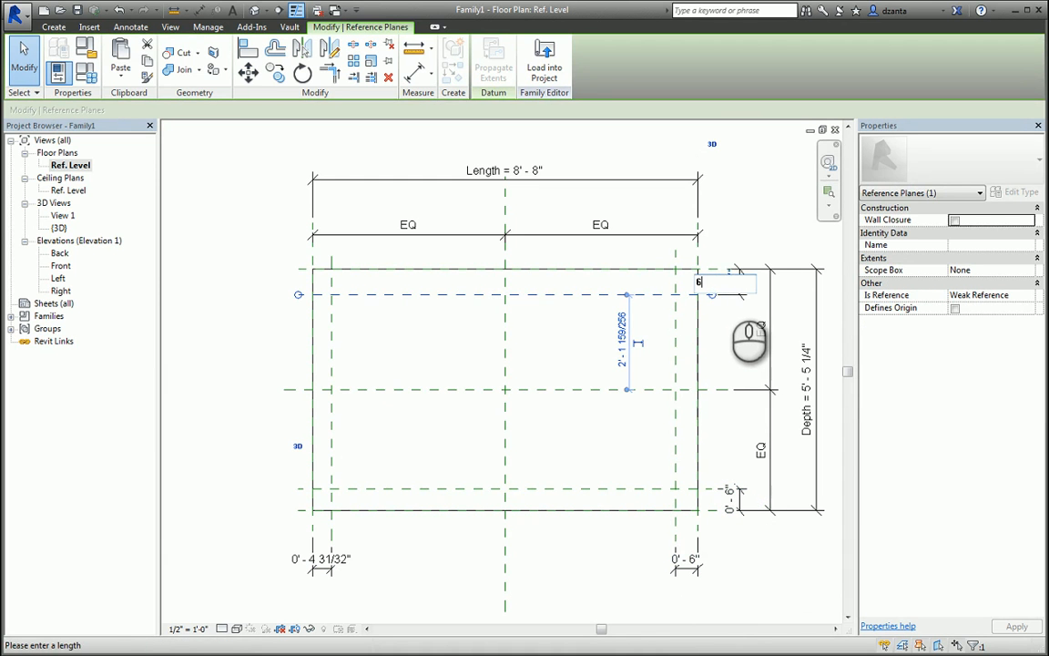
pyautogui.press('Return')
pyautogui.click(732, 282)
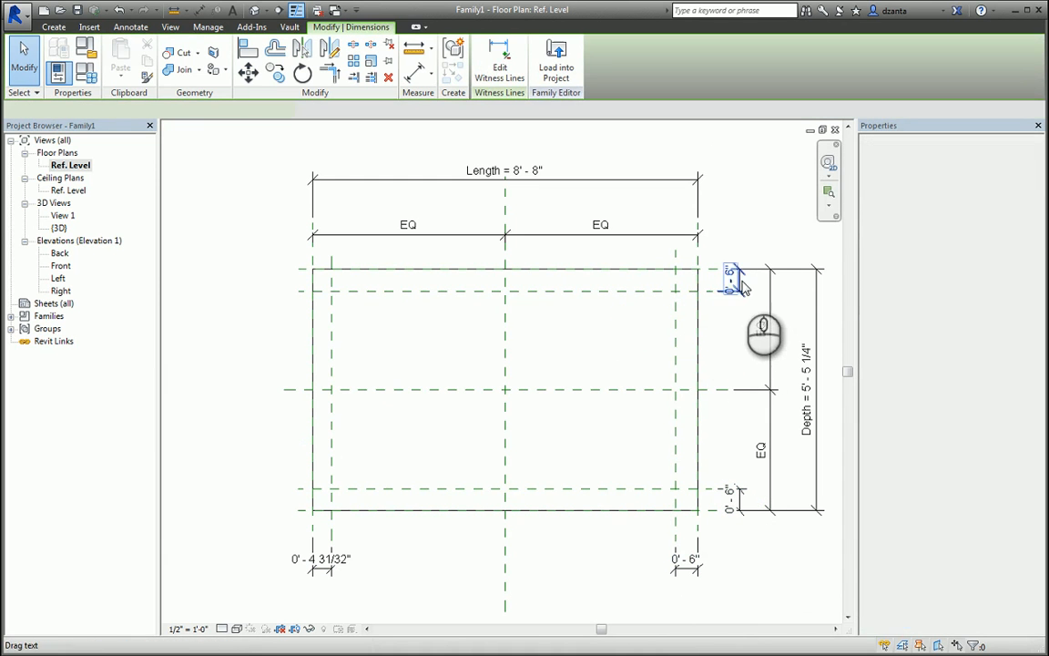
pyautogui.click(416, 563)
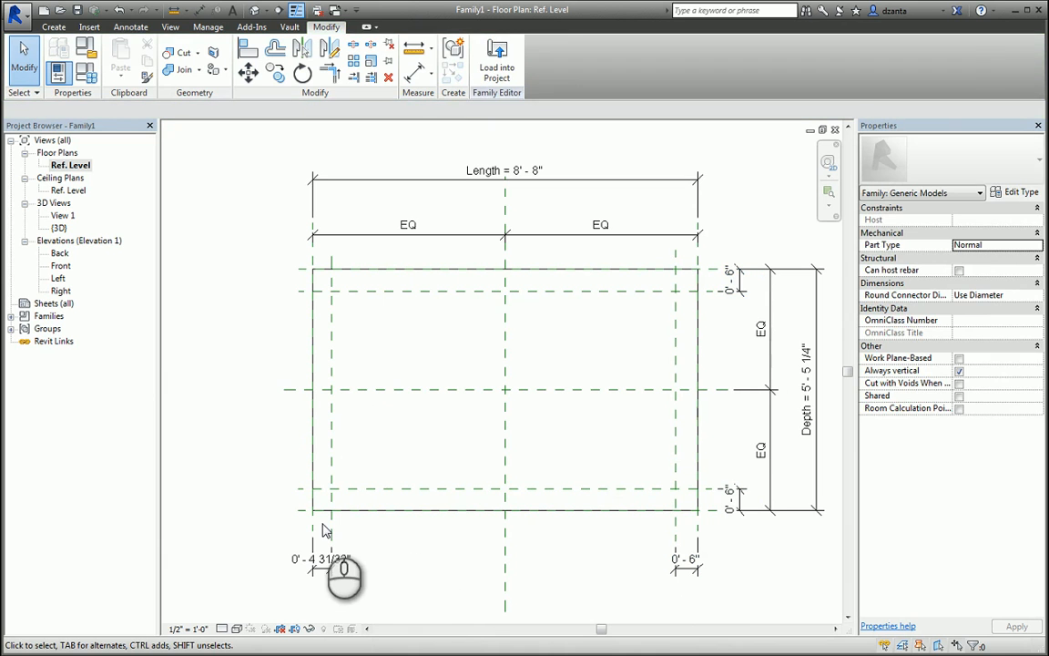
# Set the distance from the "left" plane to its inner vertical plane to 6".
pyautogui.click(330, 535)
pyautogui.click(319, 557)
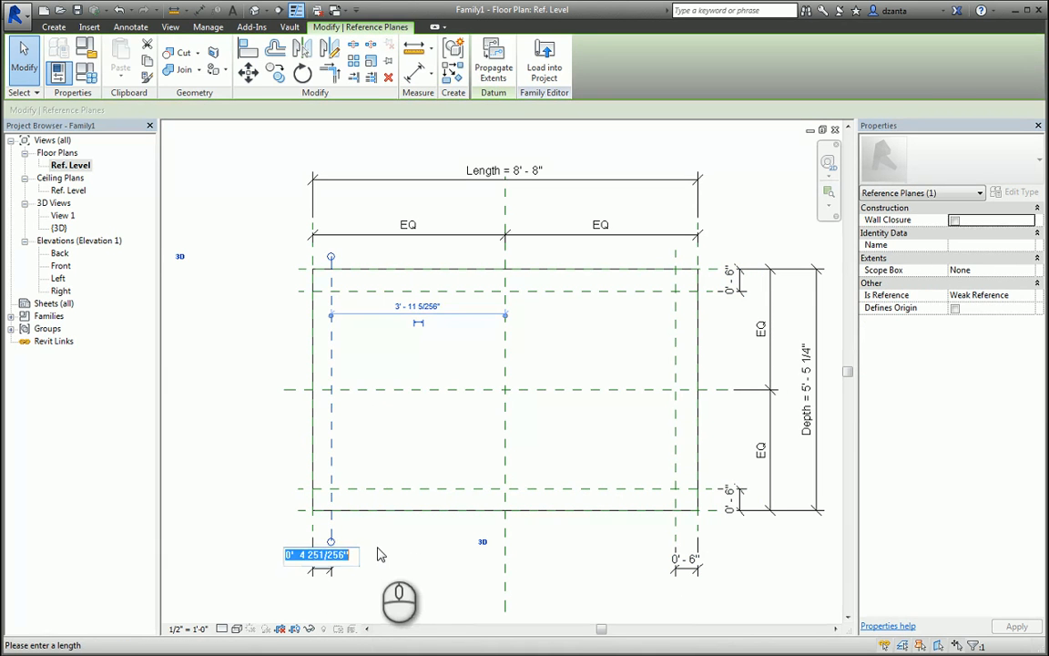
pyautogui.write('6')
pyautogui.press('Return')
pyautogui.click(415, 565)
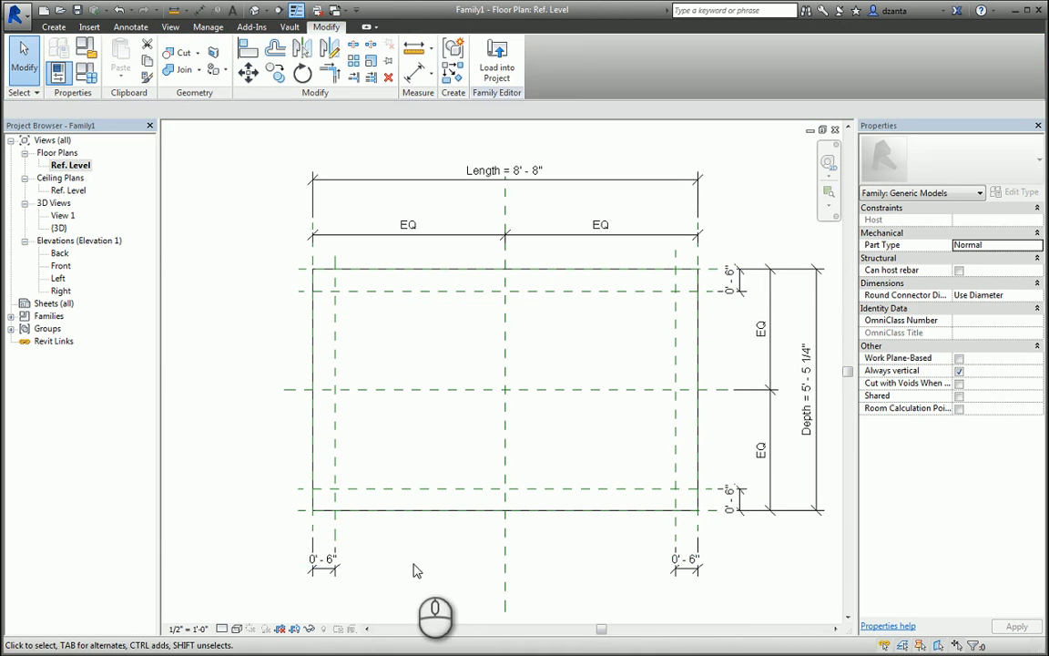
pyautogui.click(330, 567)
pyautogui.click(382, 599)
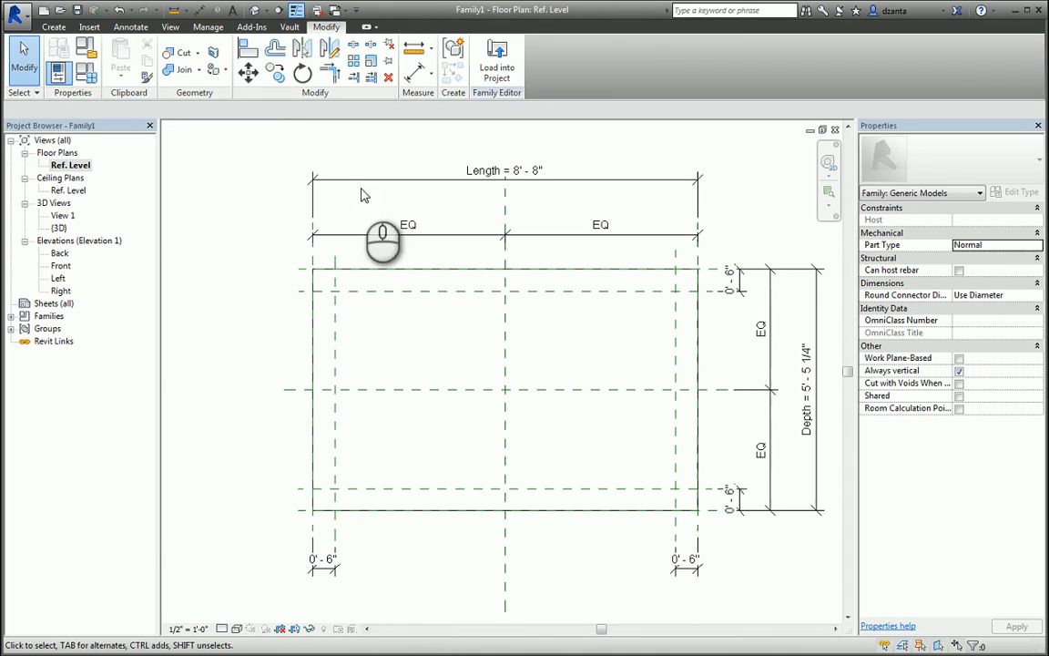
# Start an extrusion and sketch a circle with a 2" radius at the back-left intersection of the inner reference planes.
pyautogui.click(54, 26)
pyautogui.click(121, 55)
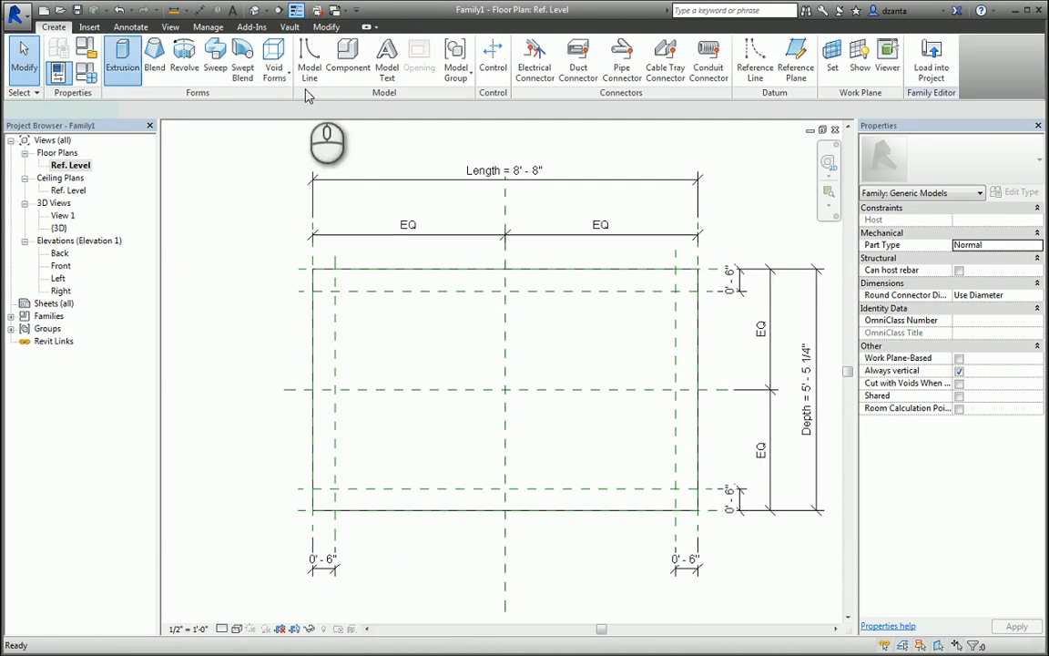
pyautogui.click(336, 291)
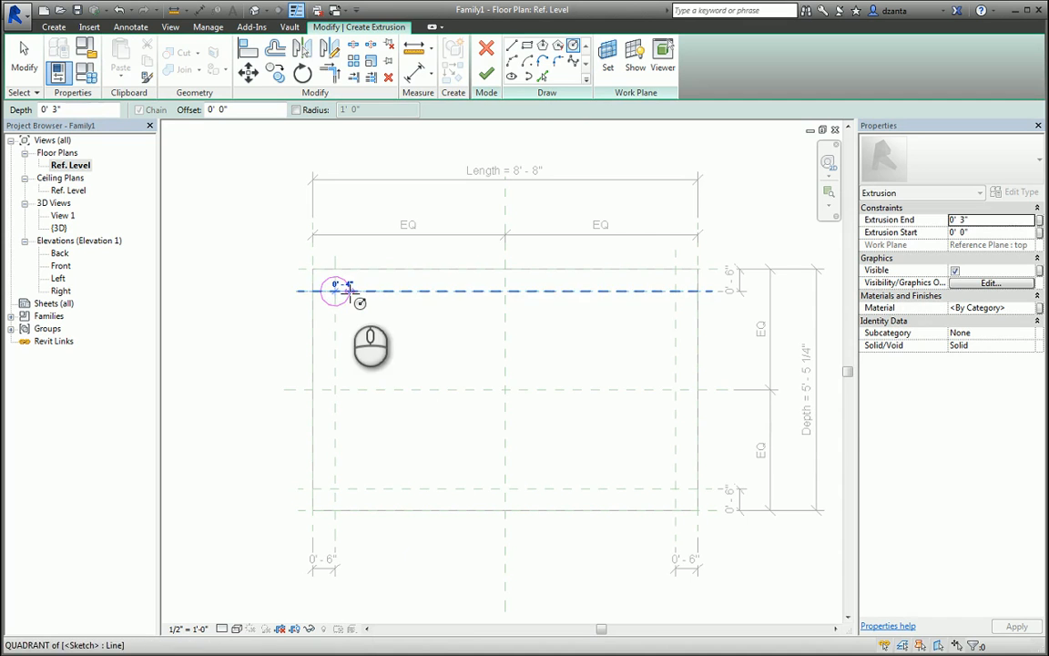
pyautogui.click(349, 290)
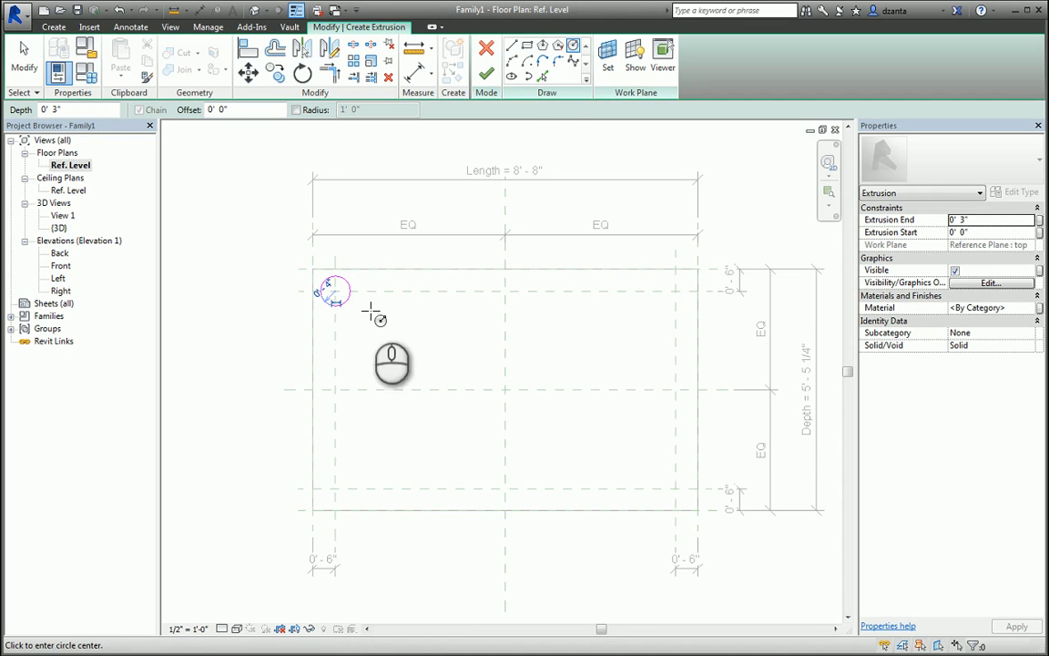
pyautogui.click(326, 290)
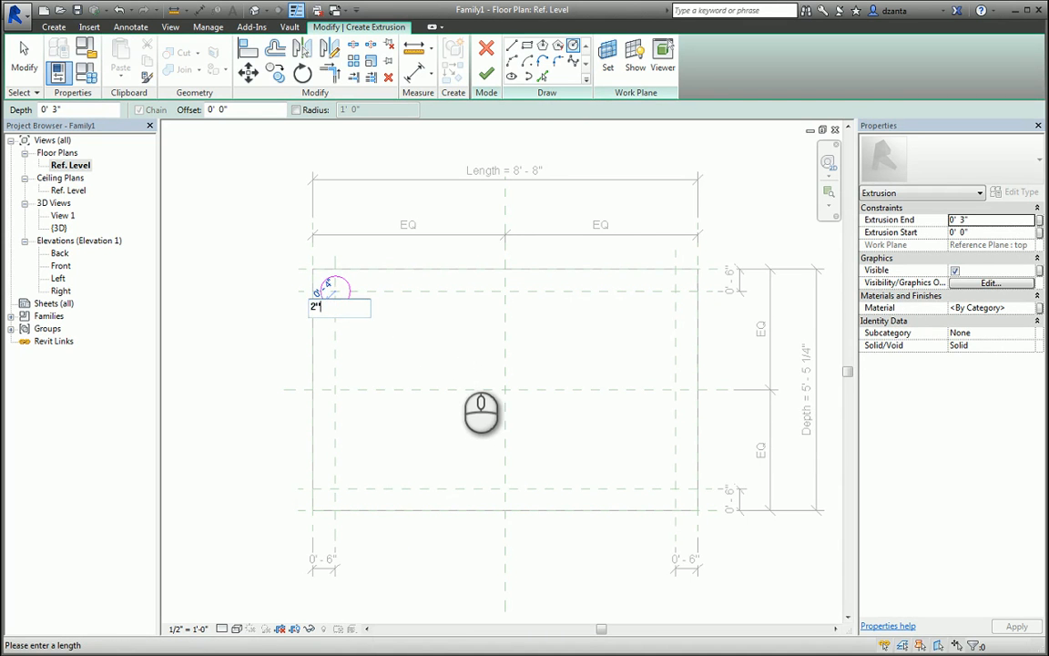
# Sketch circles with a 2" radius at the other three intersections of the inner reference planes and finish the extrusion.
pyautogui.click(336, 488)
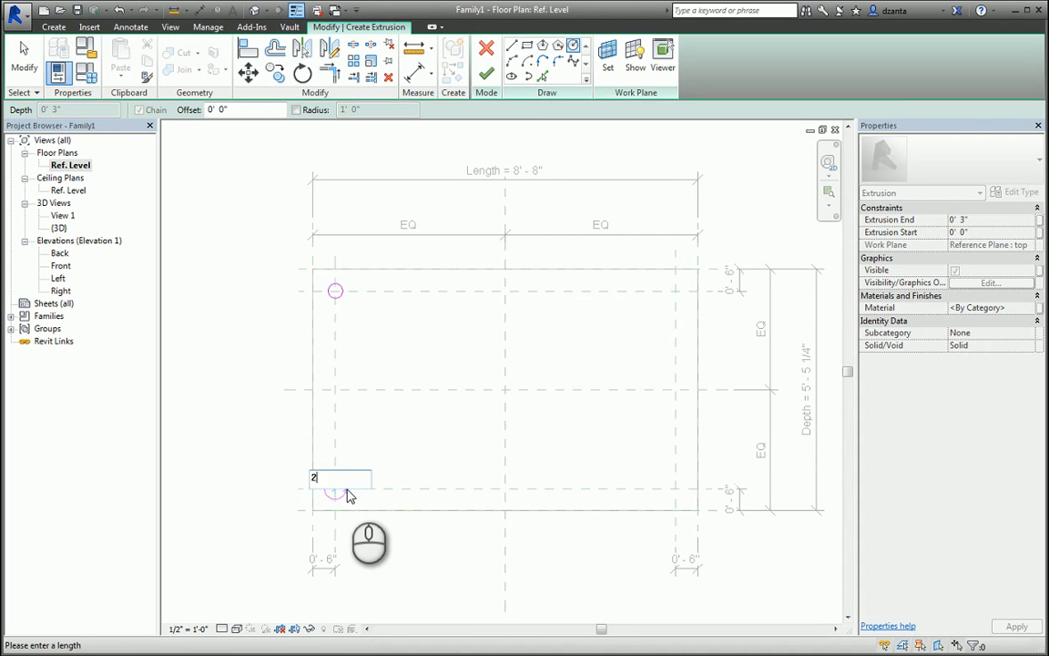
pyautogui.write('2"')
pyautogui.press('Return')
pyautogui.click(674, 489)
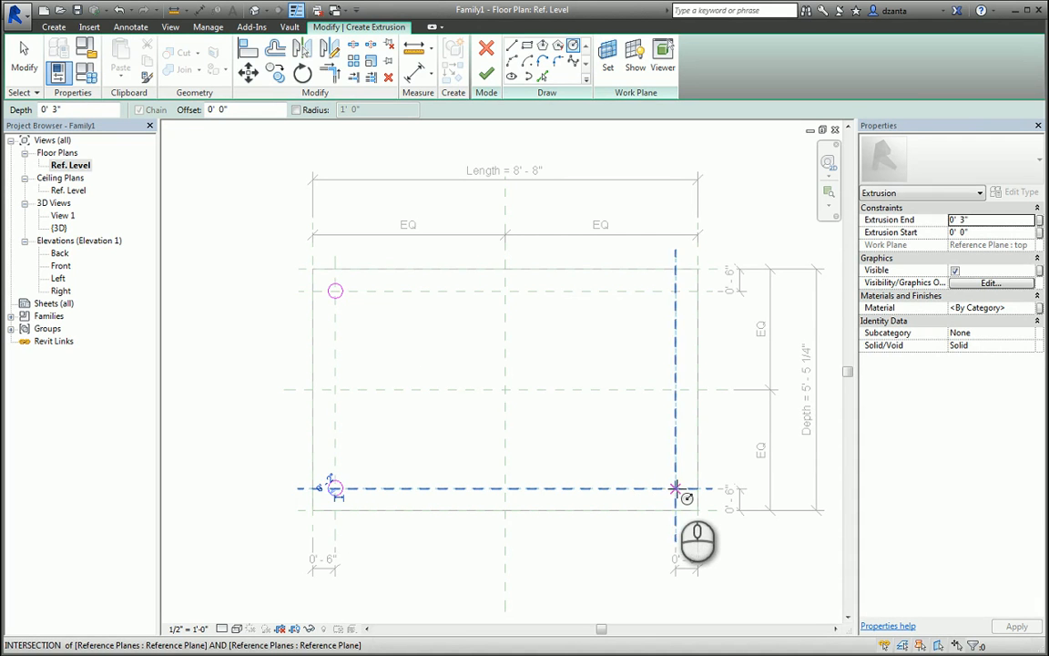
pyautogui.press('Return')
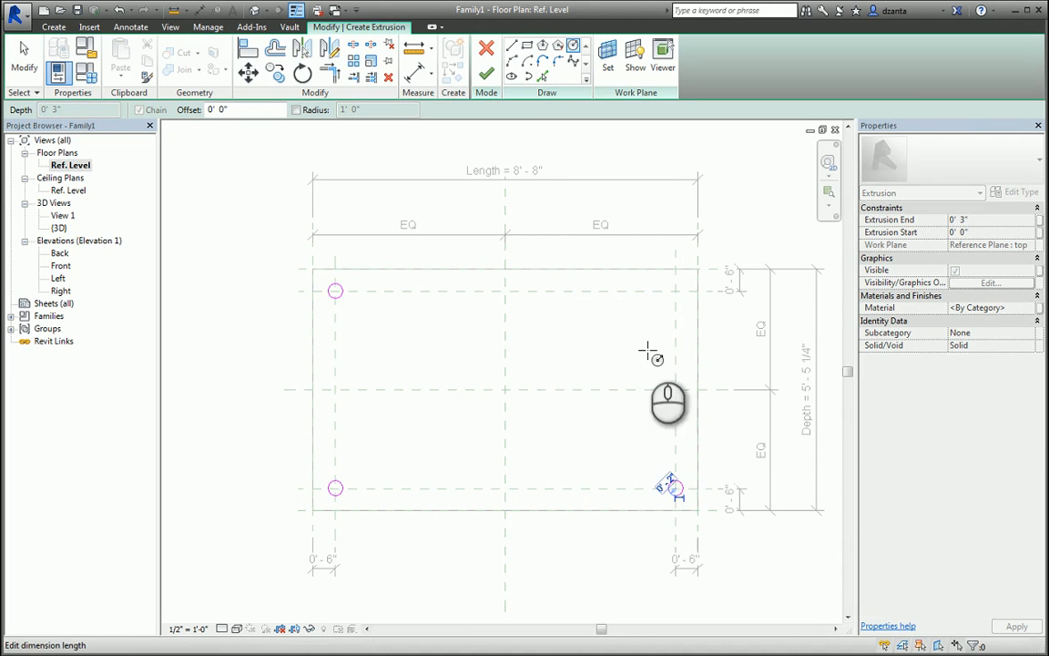
pyautogui.click(674, 290)
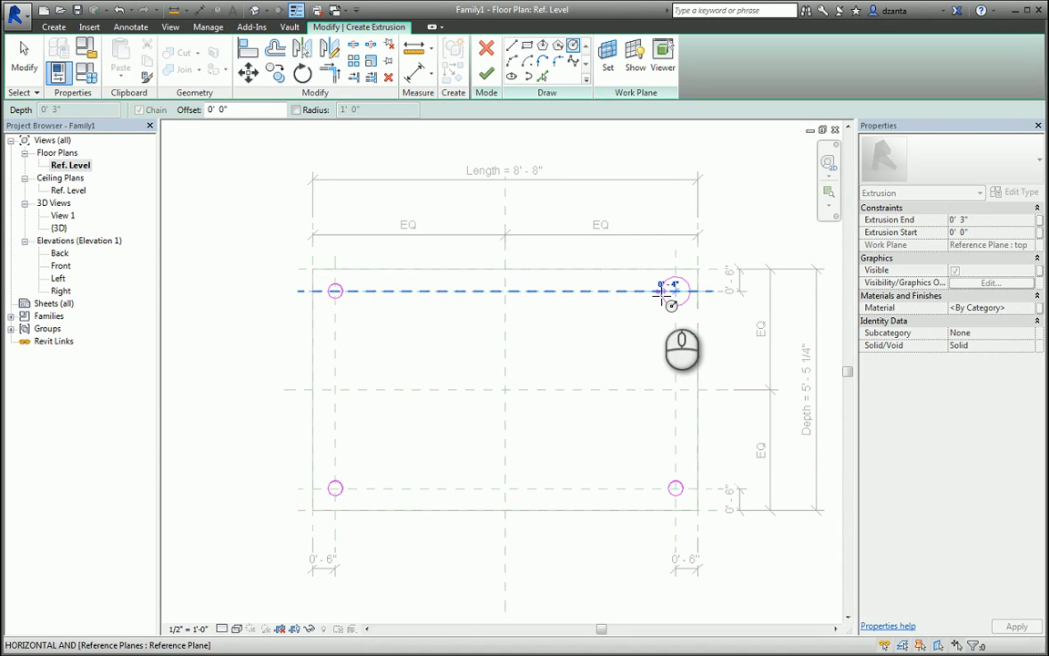
pyautogui.write('2')
pyautogui.press('Return')
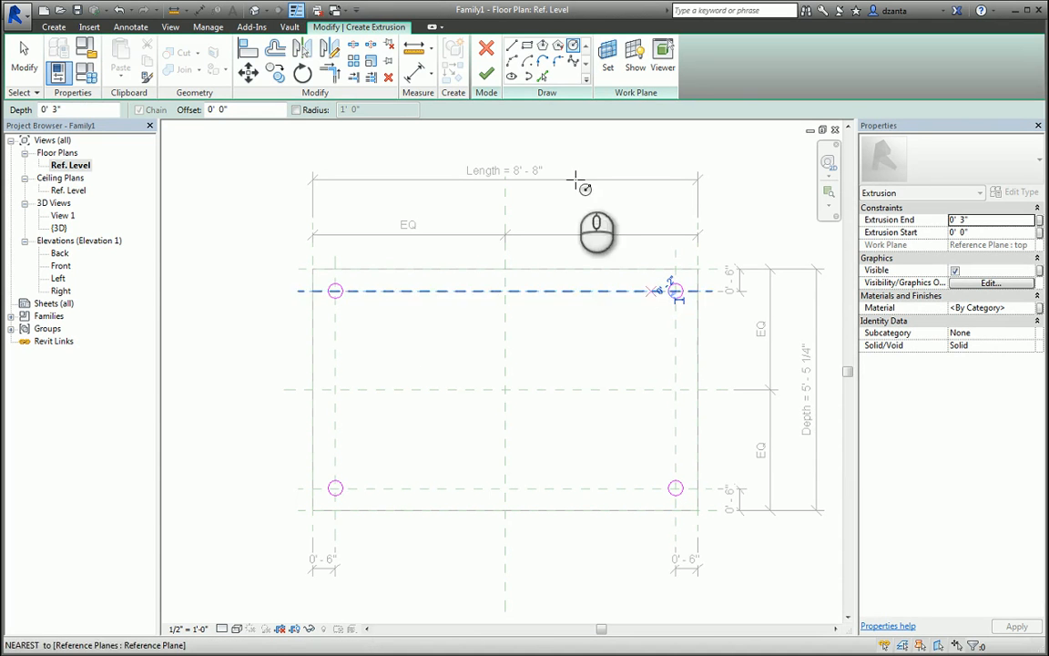
pyautogui.click(486, 73)
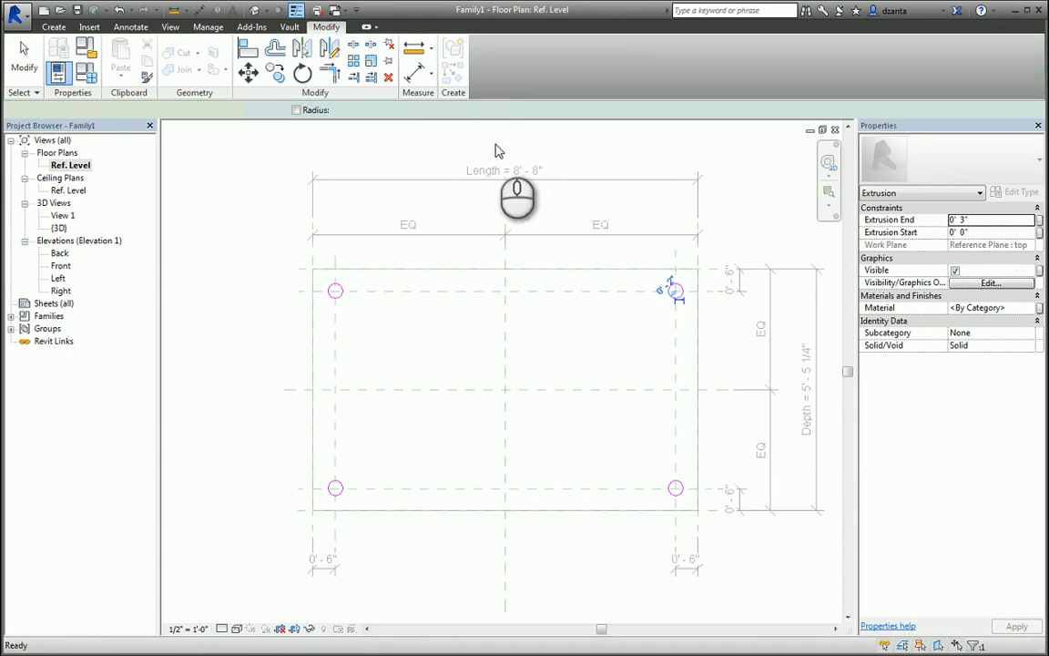
# In the Front elevation, stretch the leg extrusion from the underside of the tabletop down to the reference level and lock its lower end there.
pyautogui.doubleClick(62, 266)
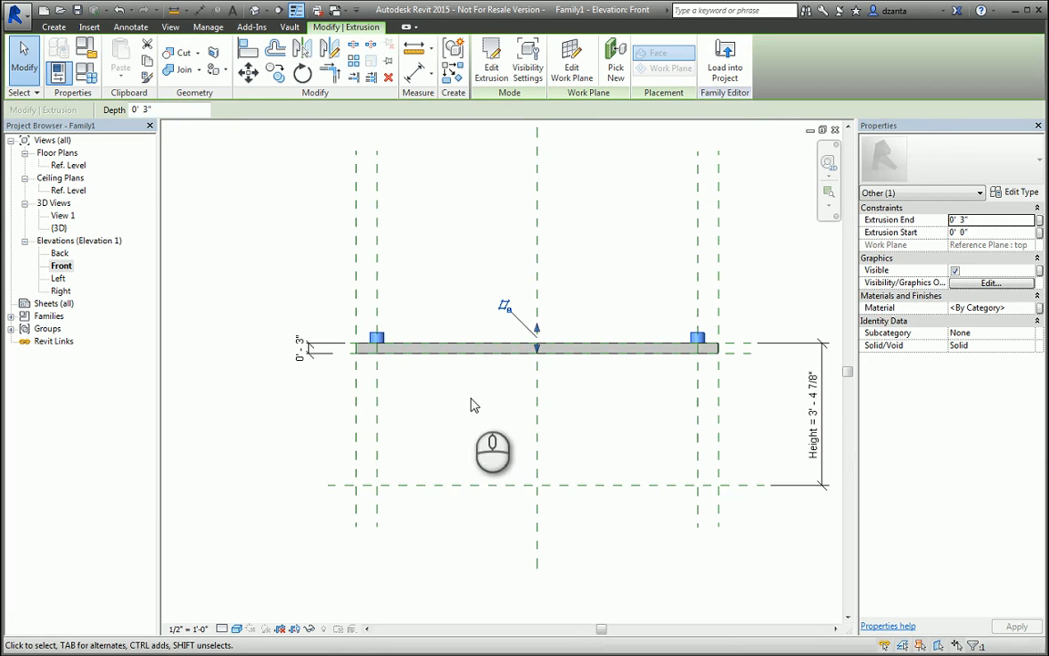
pyautogui.moveTo(536, 337); pyautogui.dragTo(545, 485)
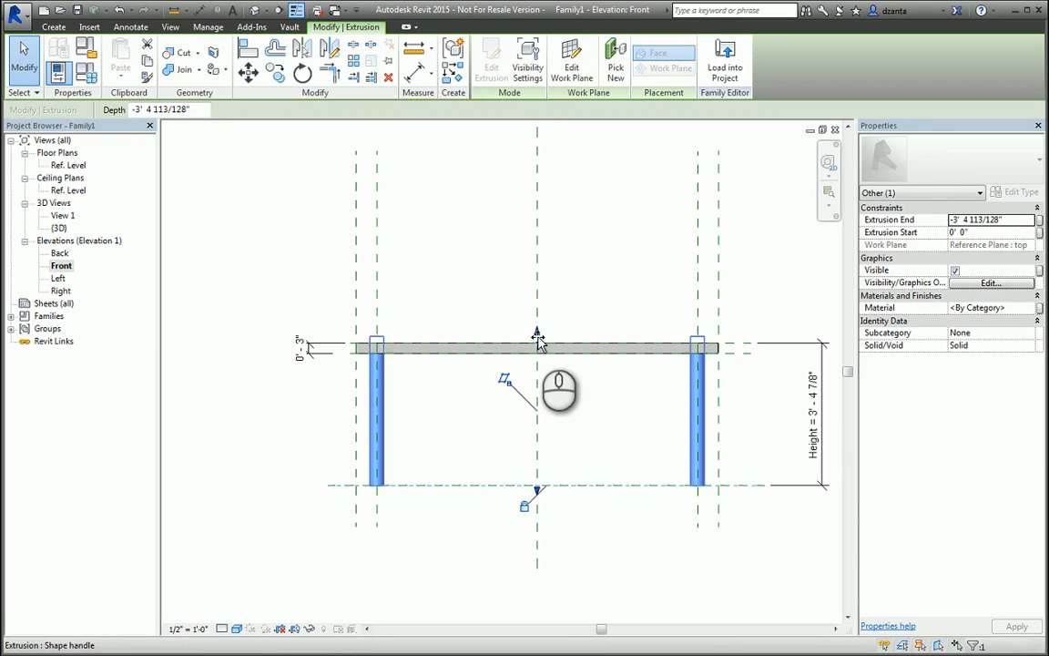
pyautogui.moveTo(537, 337)
pyautogui.mouseDown()
pyautogui.moveTo(540, 369)
pyautogui.moveTo(540, 350)
pyautogui.mouseUp()
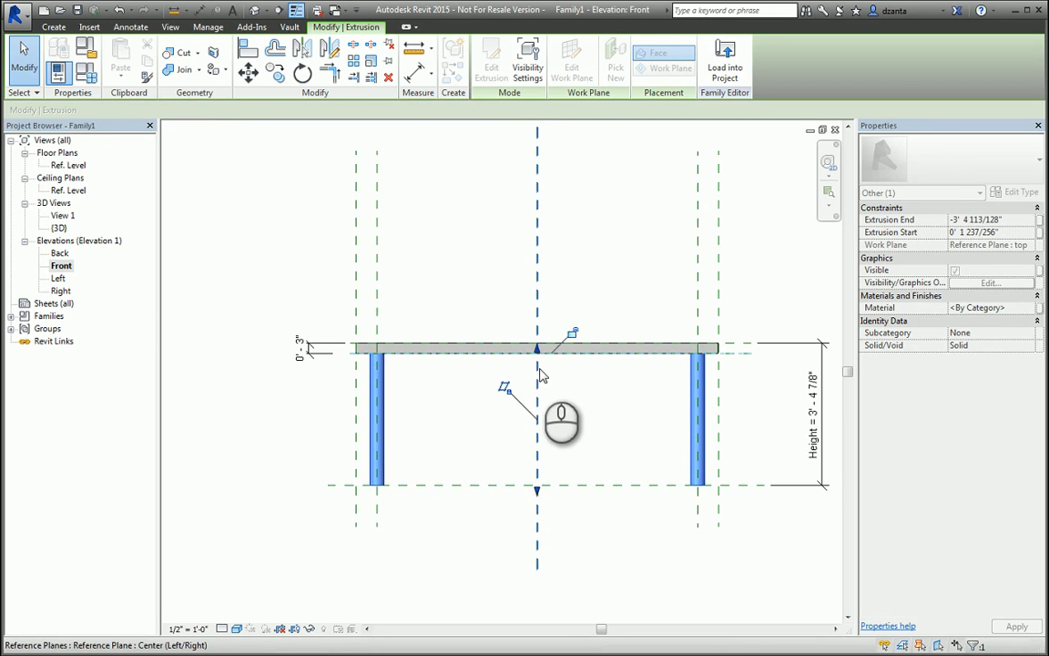
pyautogui.click(592, 316)
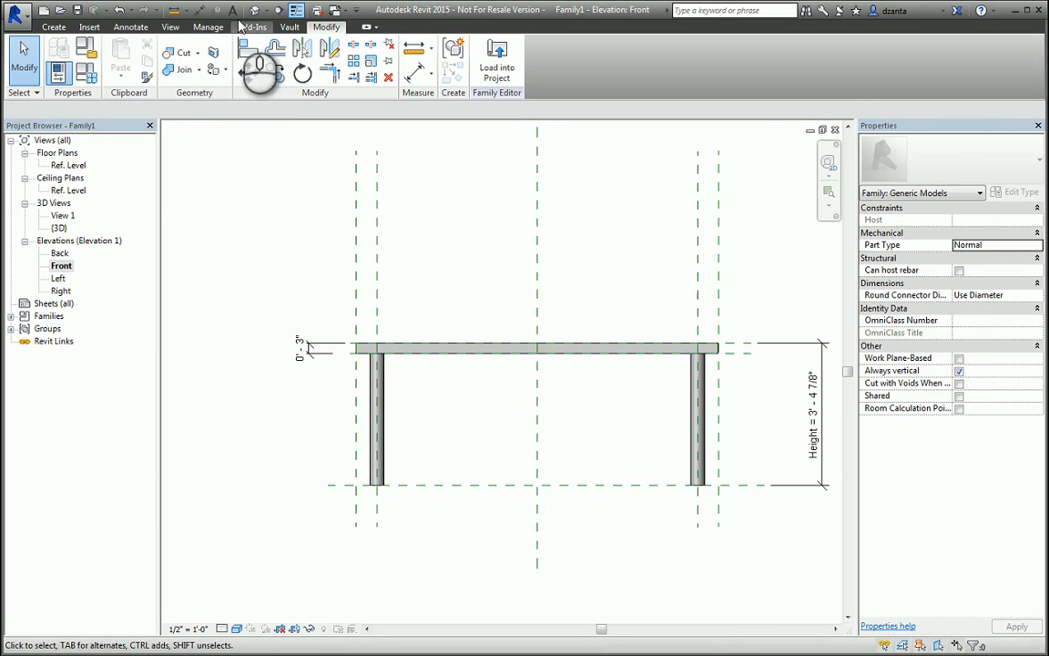
# View the complete table with its four legs in the default 3D view.
pyautogui.click(256, 10)
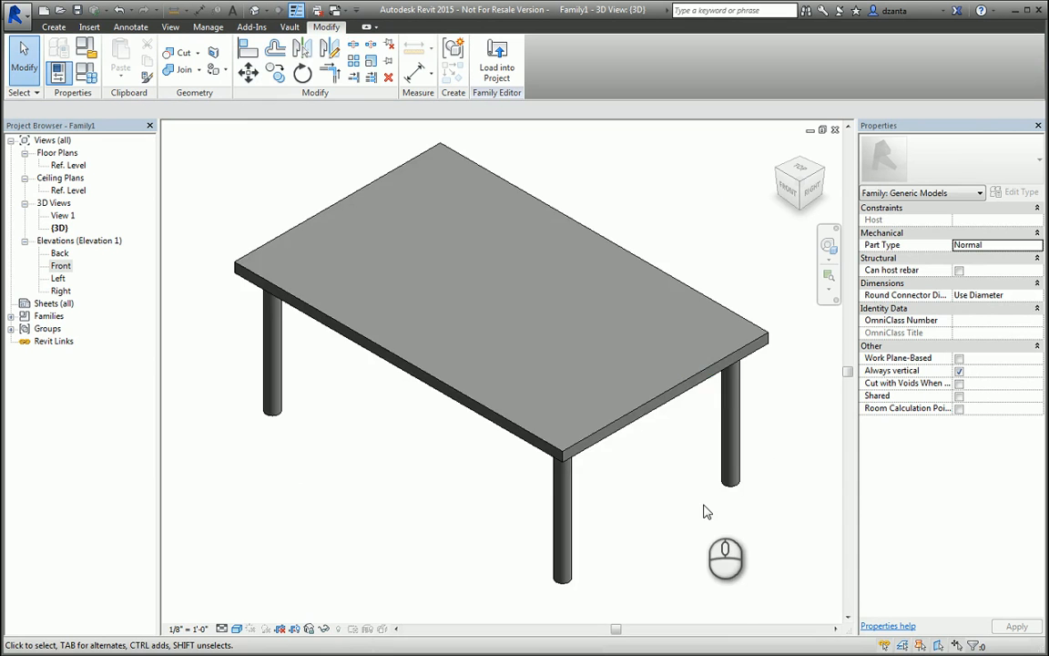
pyautogui.scroll(-5, 705, 508)
pyautogui.moveTo(713, 536); pyautogui.dragTo(751, 552, button='middle')
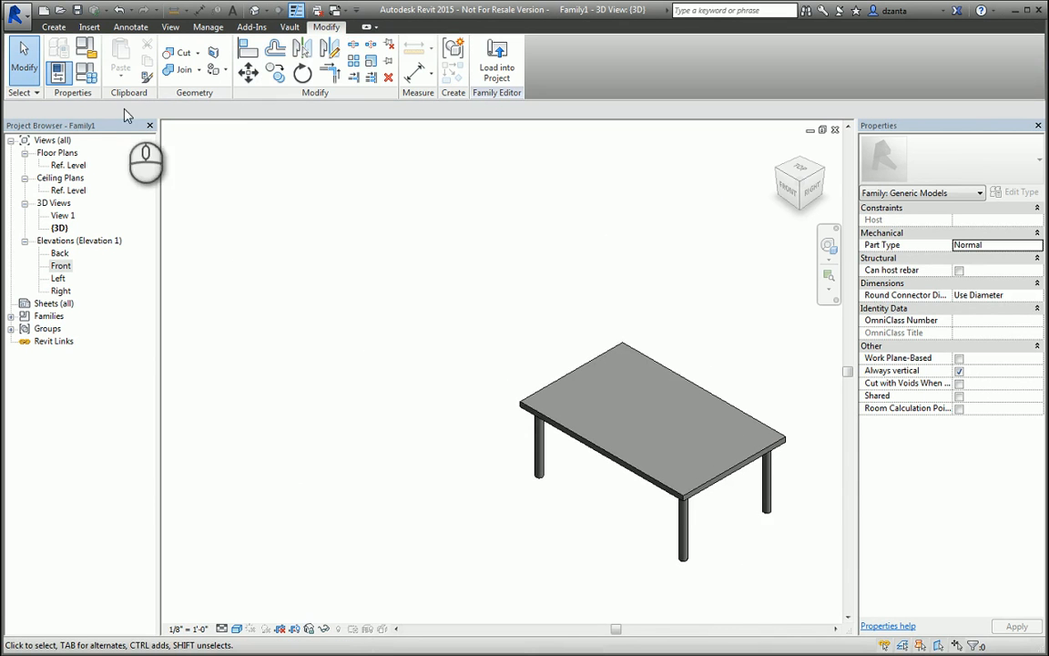
# In the family types, set Depth to 6' 0", Height to 4' 0" and Length to 9' 0" and apply them to the table.
pyautogui.click(94, 75)
pyautogui.moveTo(512, 151); pyautogui.dragTo(62, 151)
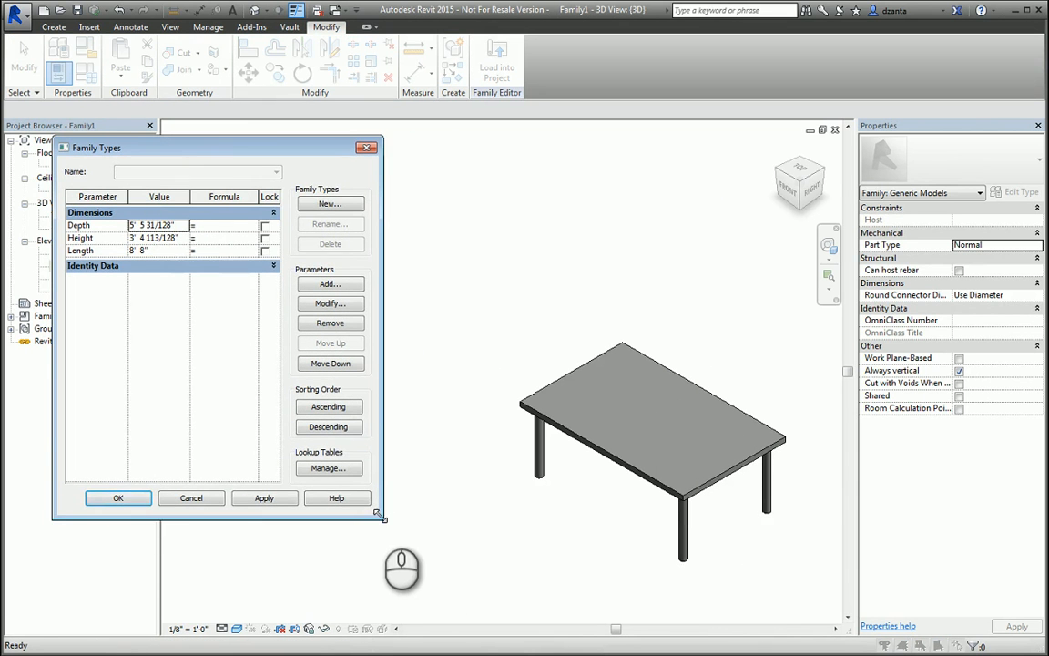
pyautogui.moveTo(380, 515); pyautogui.dragTo(456, 575)
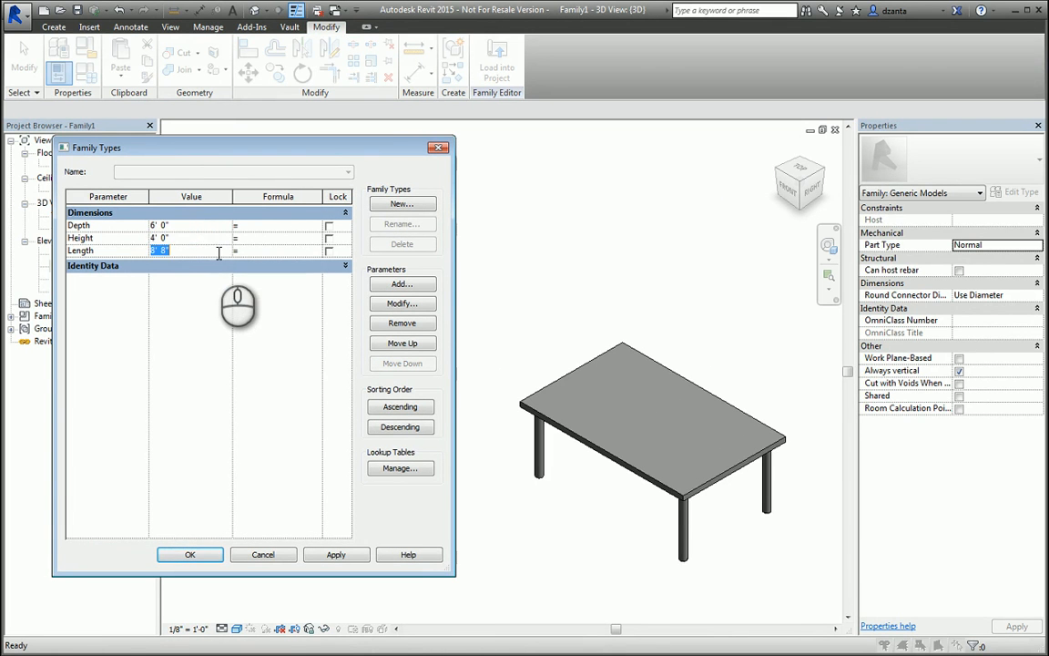
pyautogui.click(219, 240)
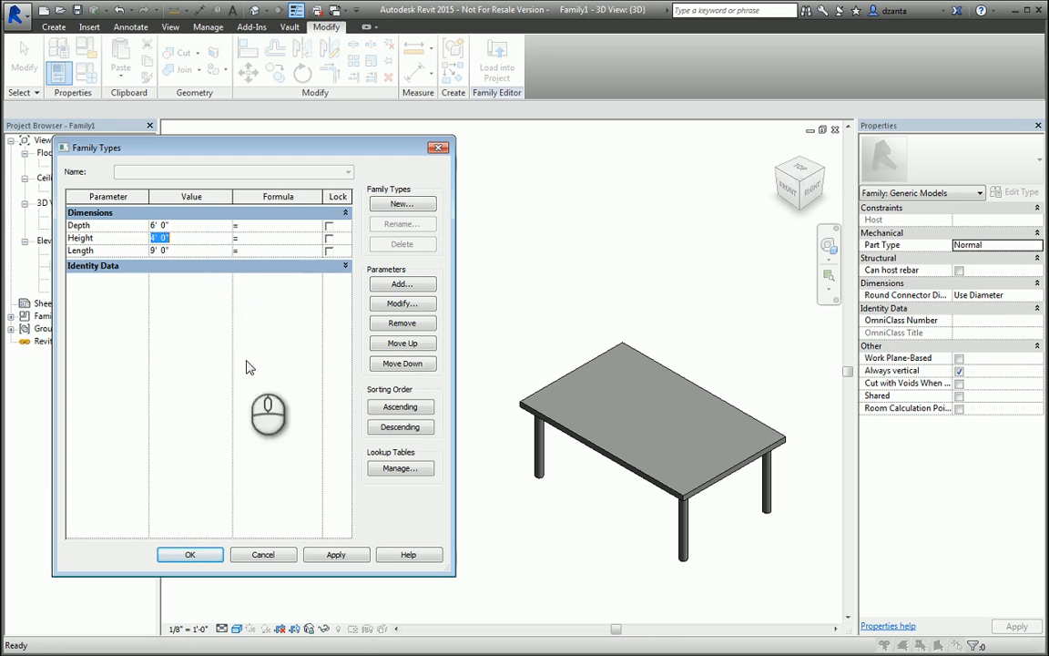
pyautogui.click(216, 553)
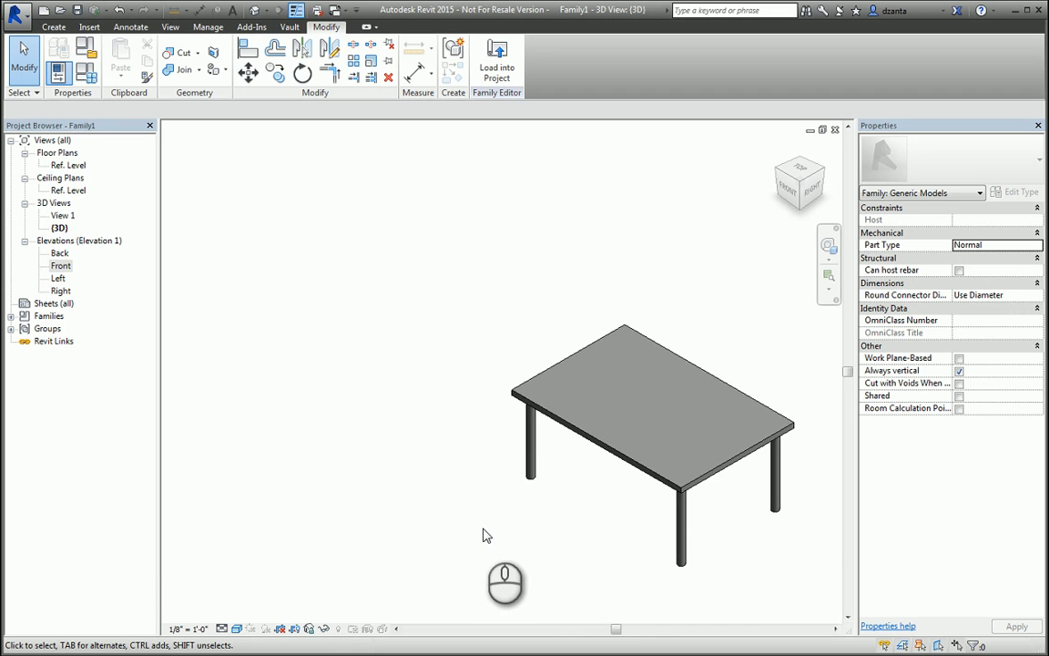
pyautogui.moveTo(548, 557); pyautogui.dragTo(409, 509, button='middle')
pyautogui.scroll(2, 457, 497)
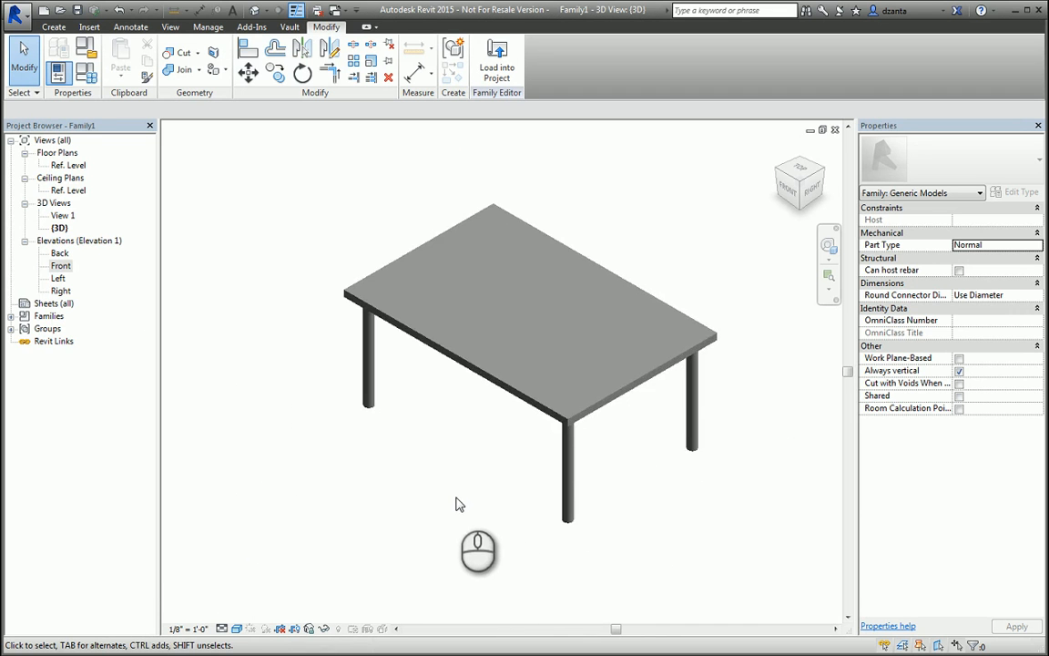
pyautogui.moveTo(460, 475); pyautogui.dragTo(434, 507, button='middle')
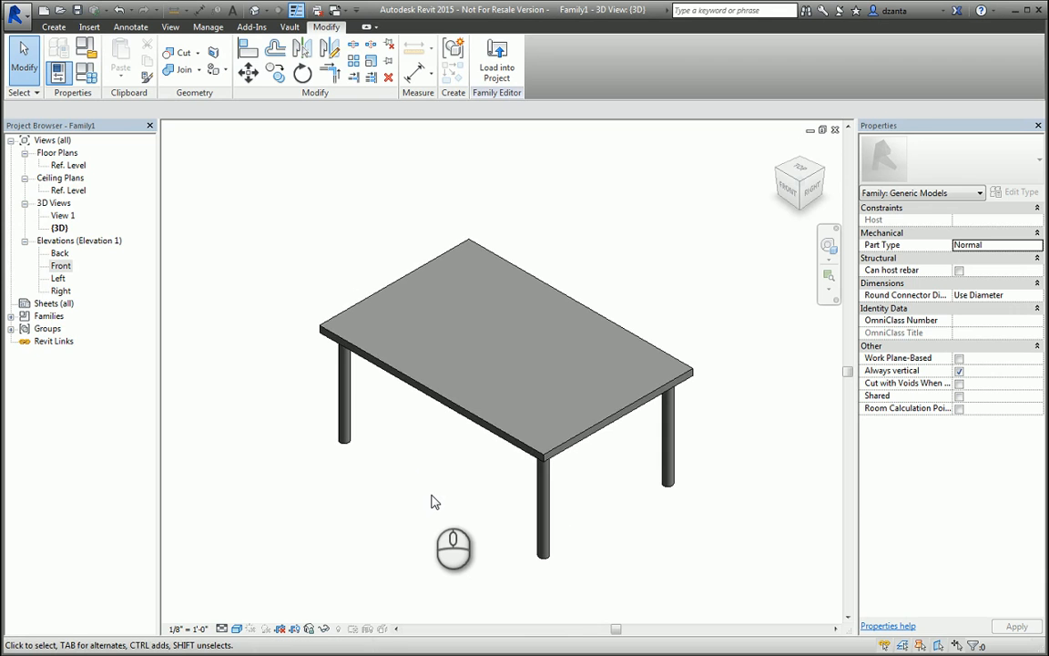